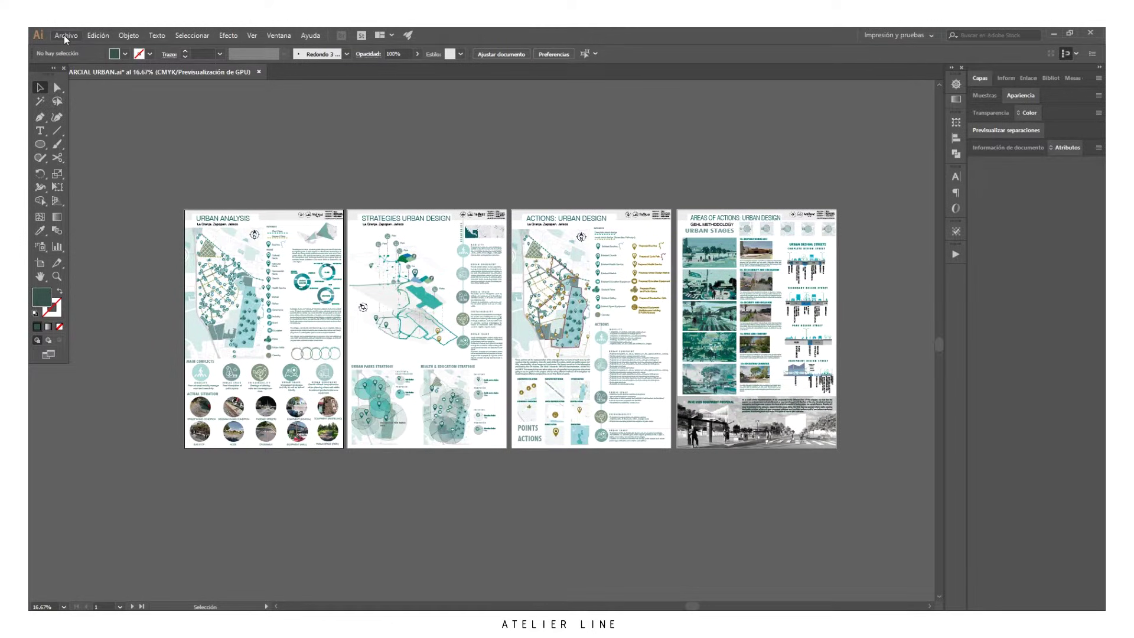
Create a new 50 × 50 cm document through Archivo > Nuevo, keeping Color RGB mode
left_click(64, 34)
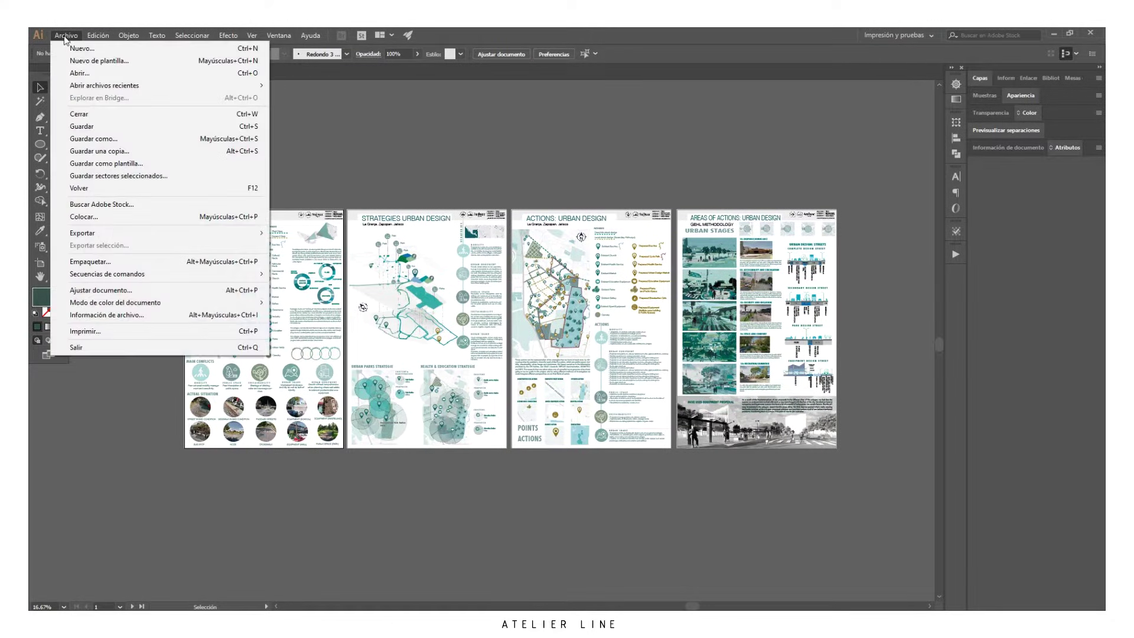
left_click(89, 50)
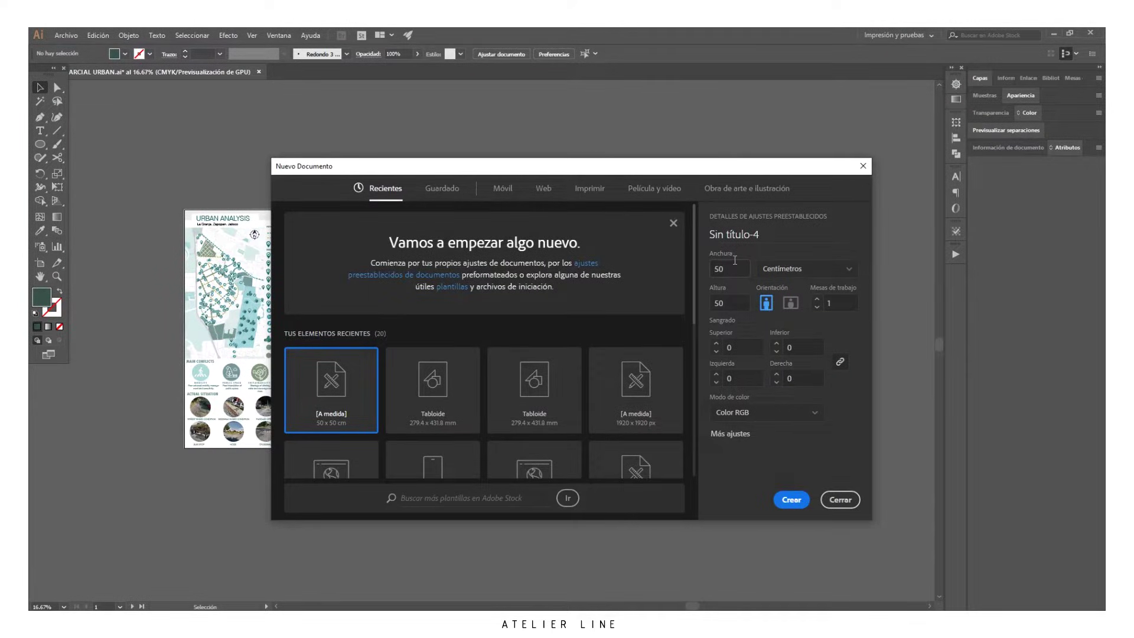
left_click(730, 303)
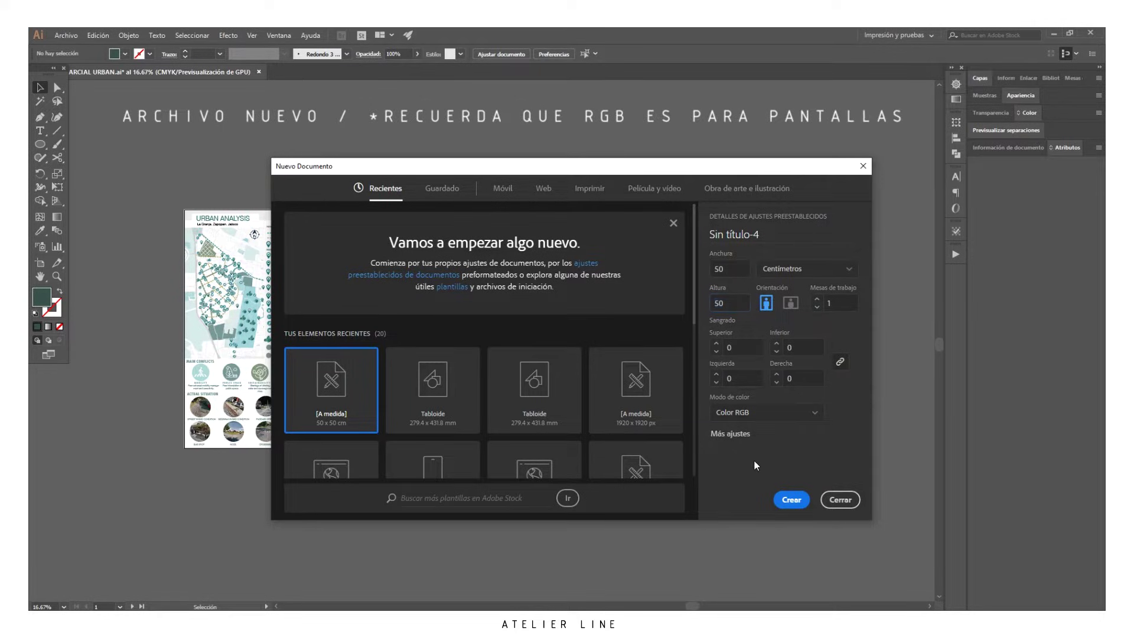
left_click(807, 419)
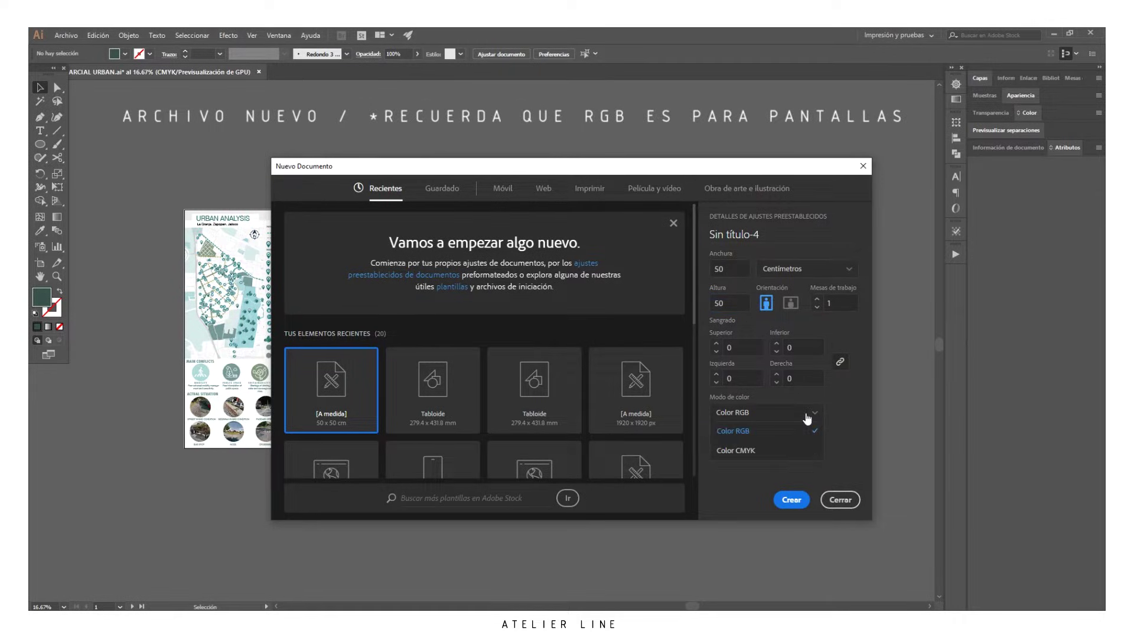
left_click(781, 451)
left_click(790, 414)
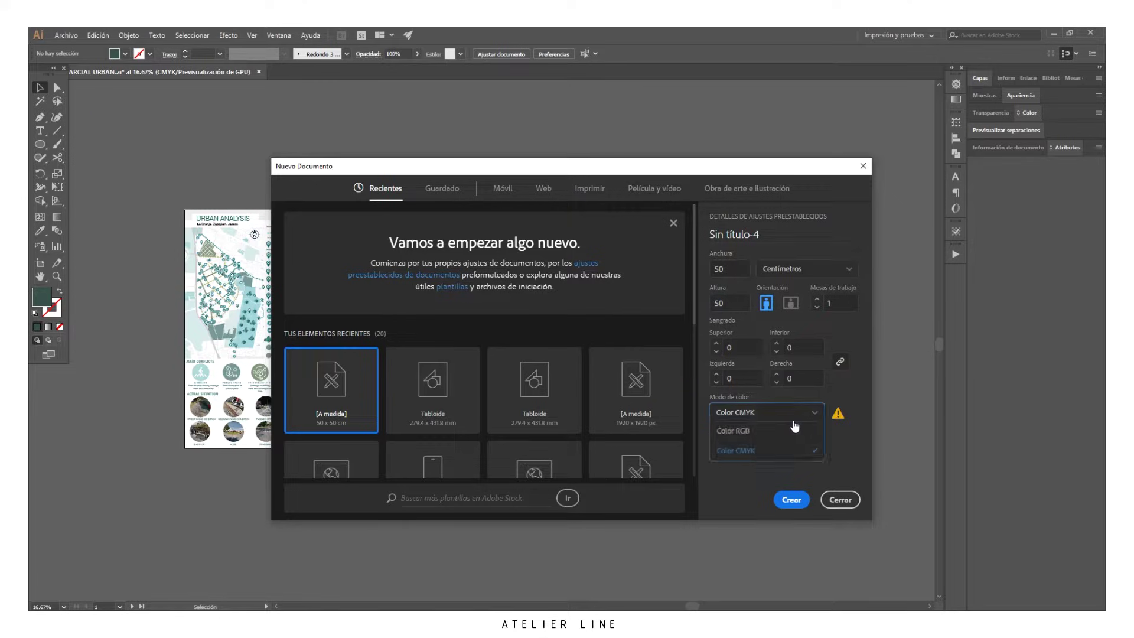
left_click(792, 430)
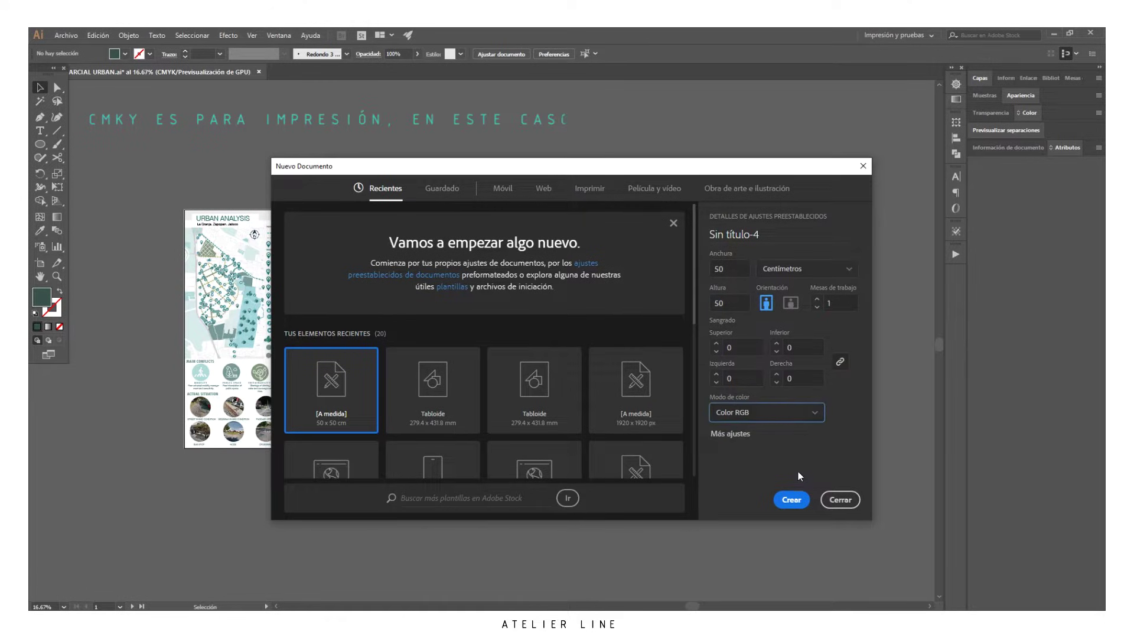
left_click(791, 501)
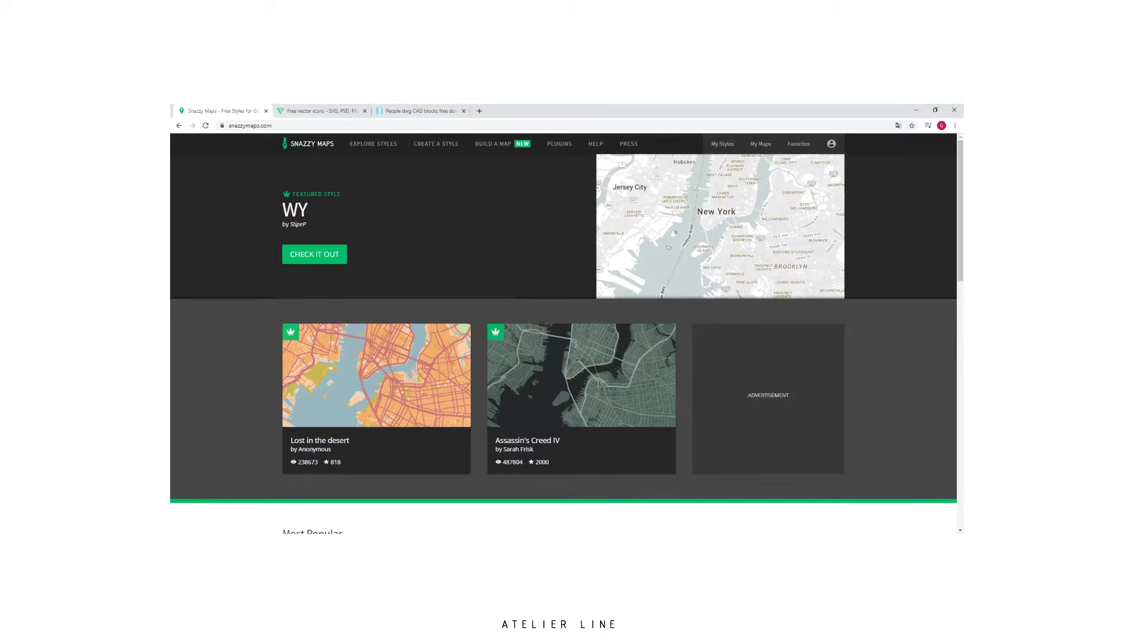
Scroll the Snazzy Maps style lists and open the mobl style in its customisation editor
scroll(474, 341, "down", 5)
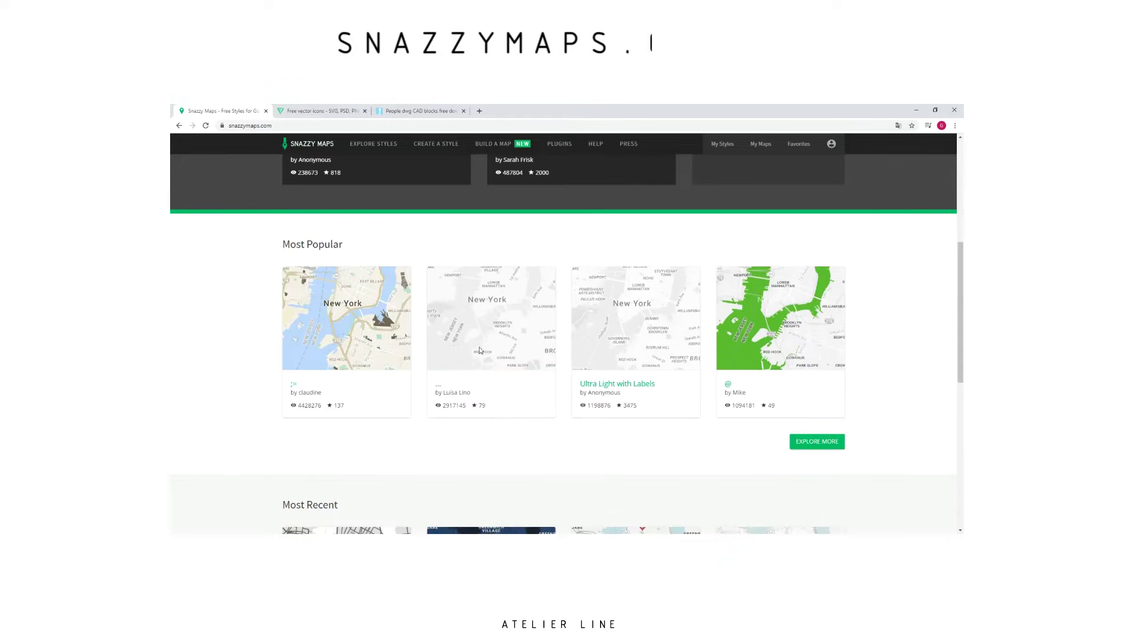
scroll(490, 354, "down", 5)
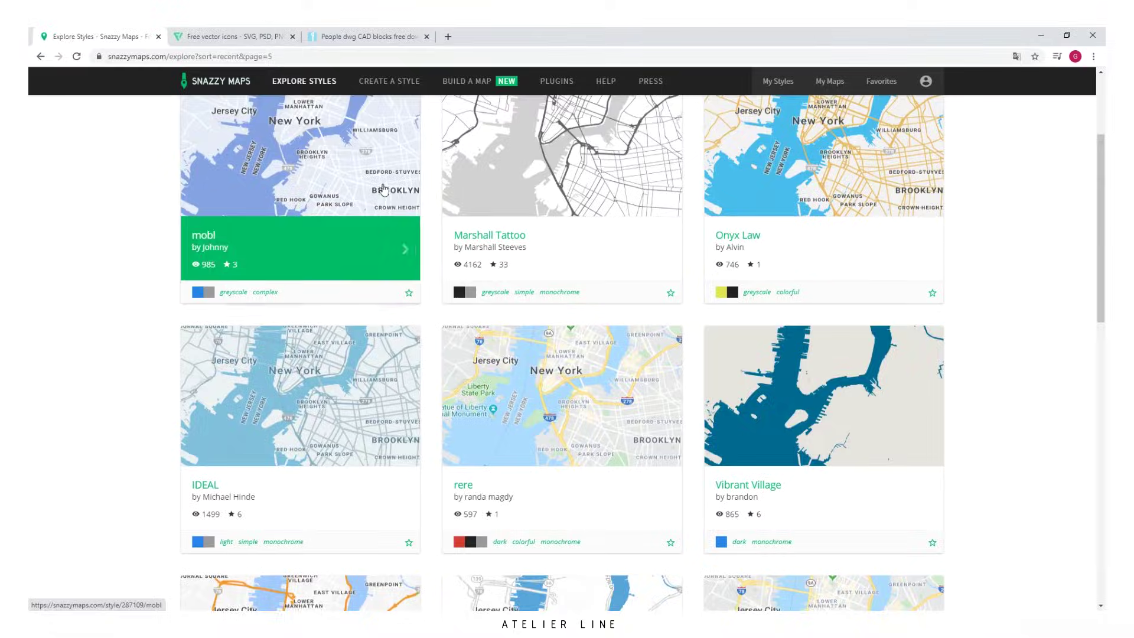
left_click(383, 189)
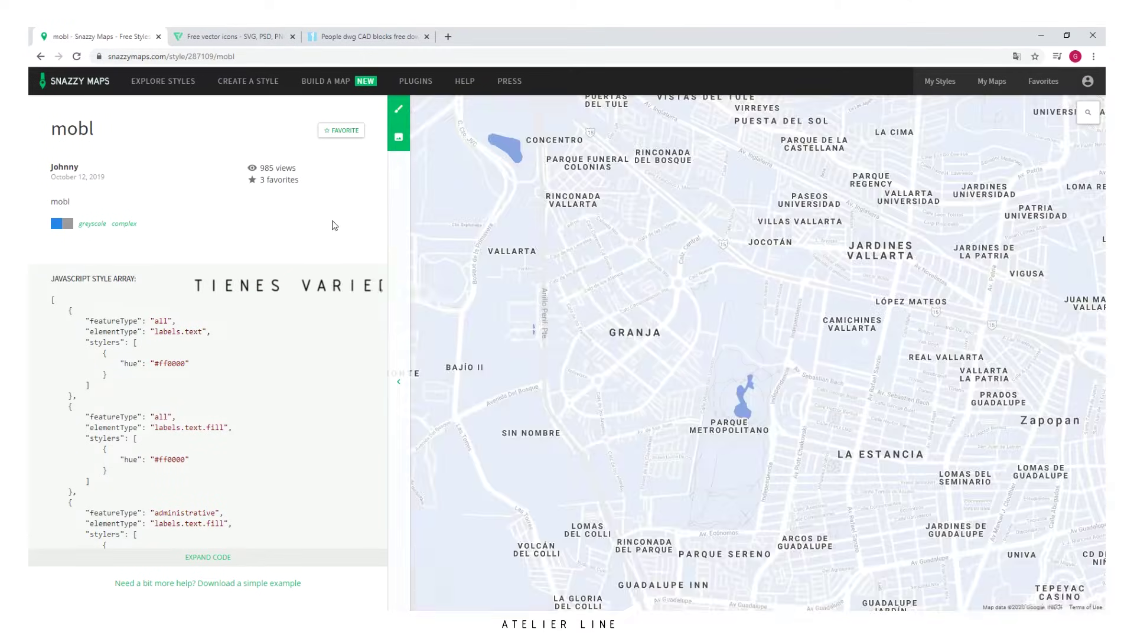
left_click(399, 109)
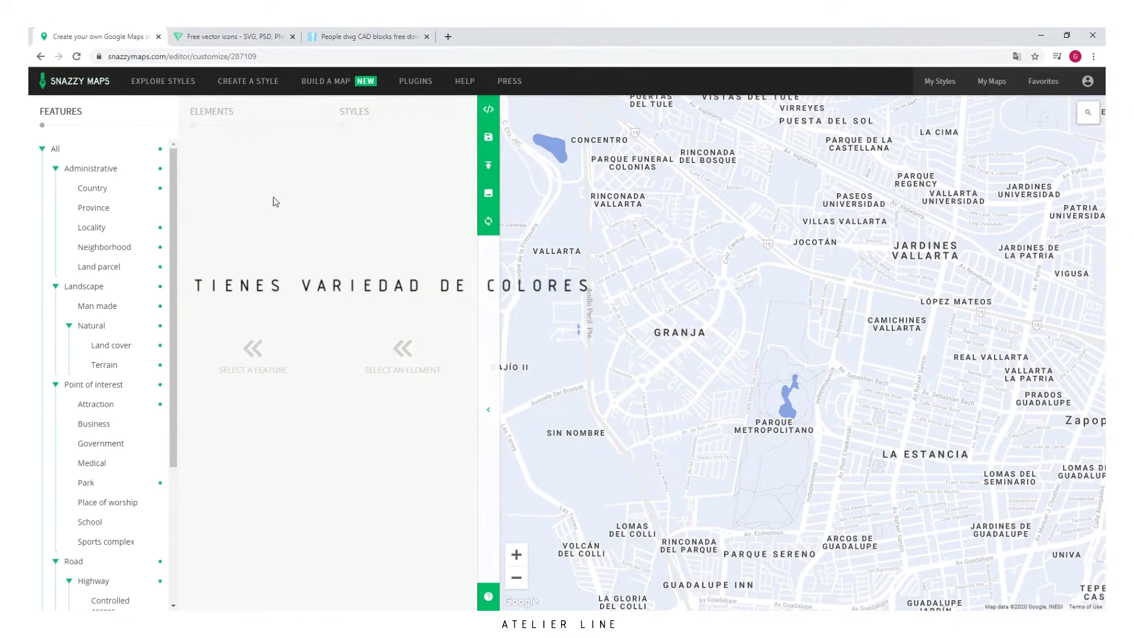
Browse the land cover, terrain and road feature settings in the Customize panel
scroll(96, 351, "down", 3)
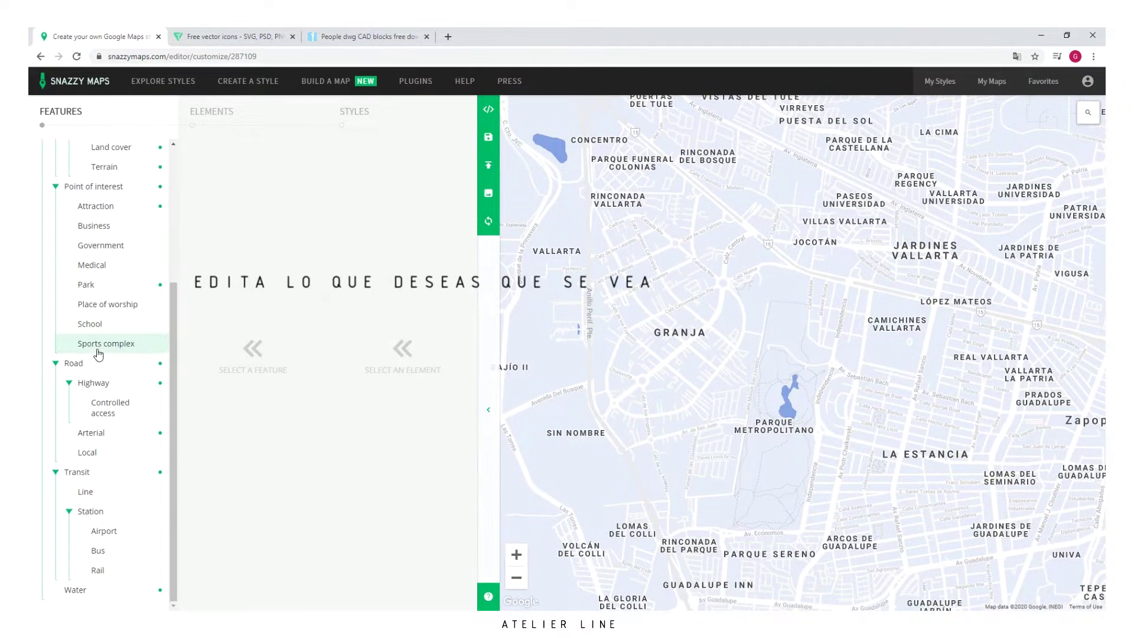
scroll(649, 328, "up", 1)
scroll(598, 325, "down", 1)
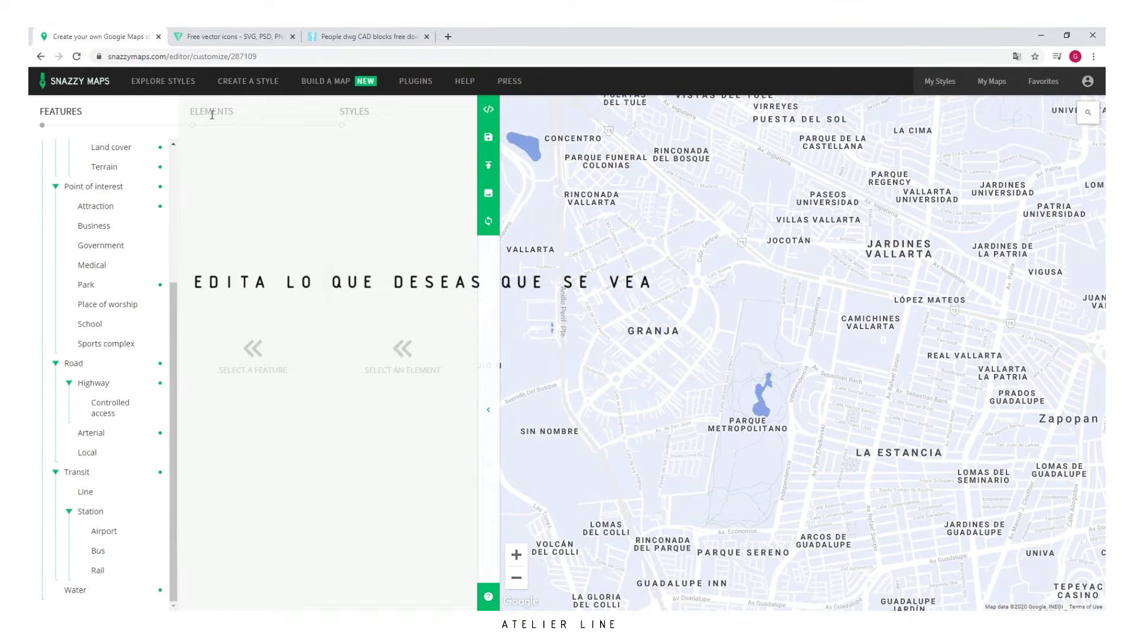
left_click(111, 147)
left_click(235, 169)
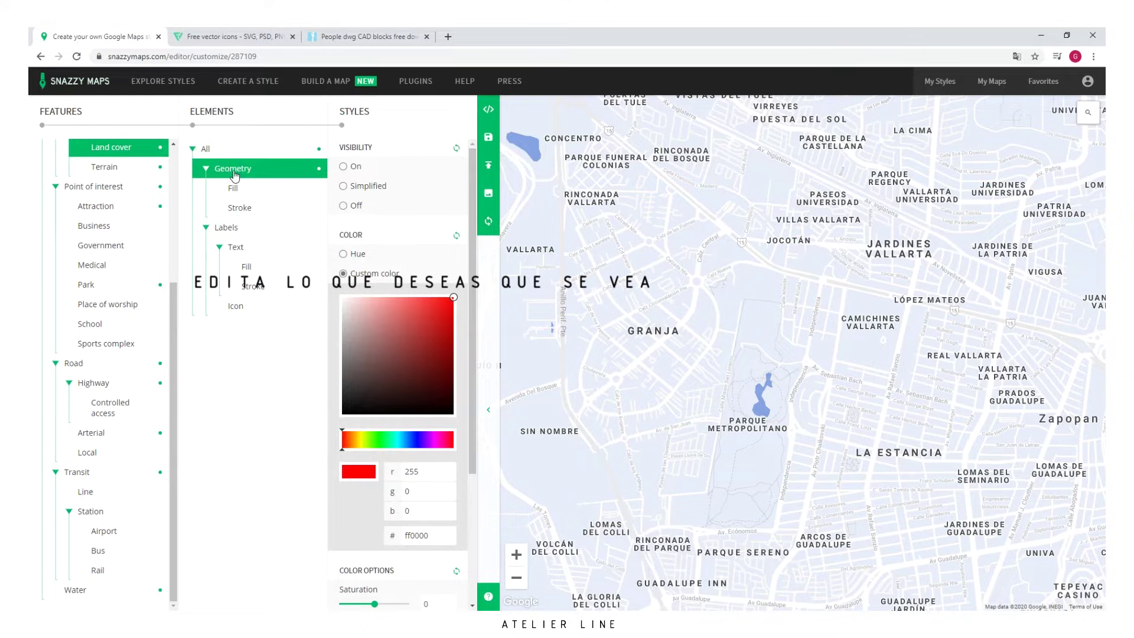
left_click(104, 167)
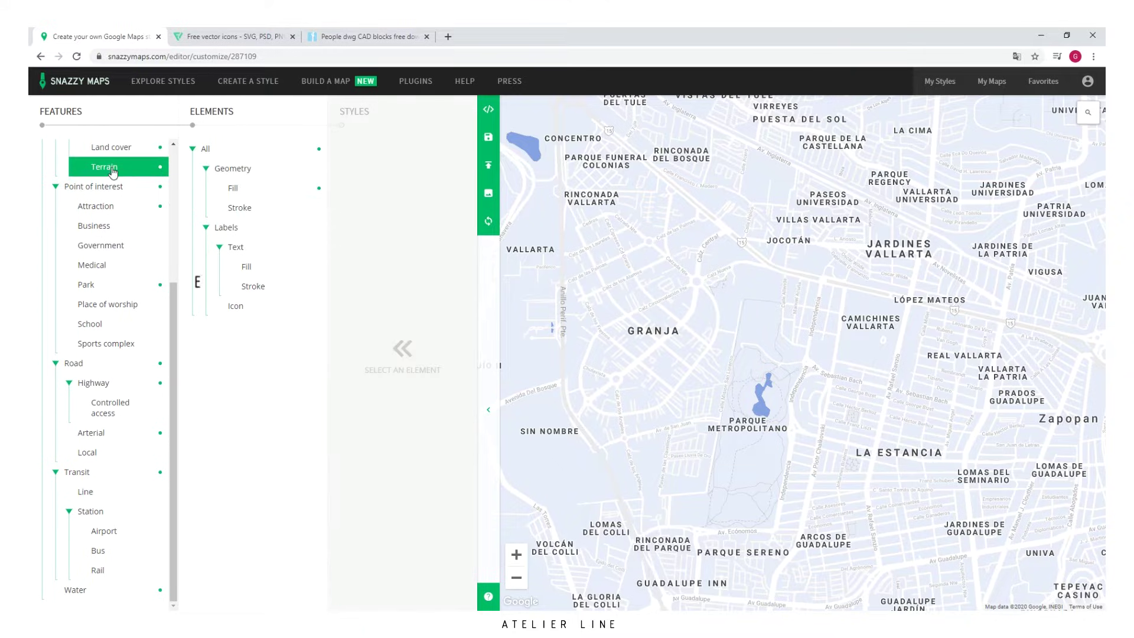
left_click(235, 247)
left_click(242, 249)
left_click(74, 364)
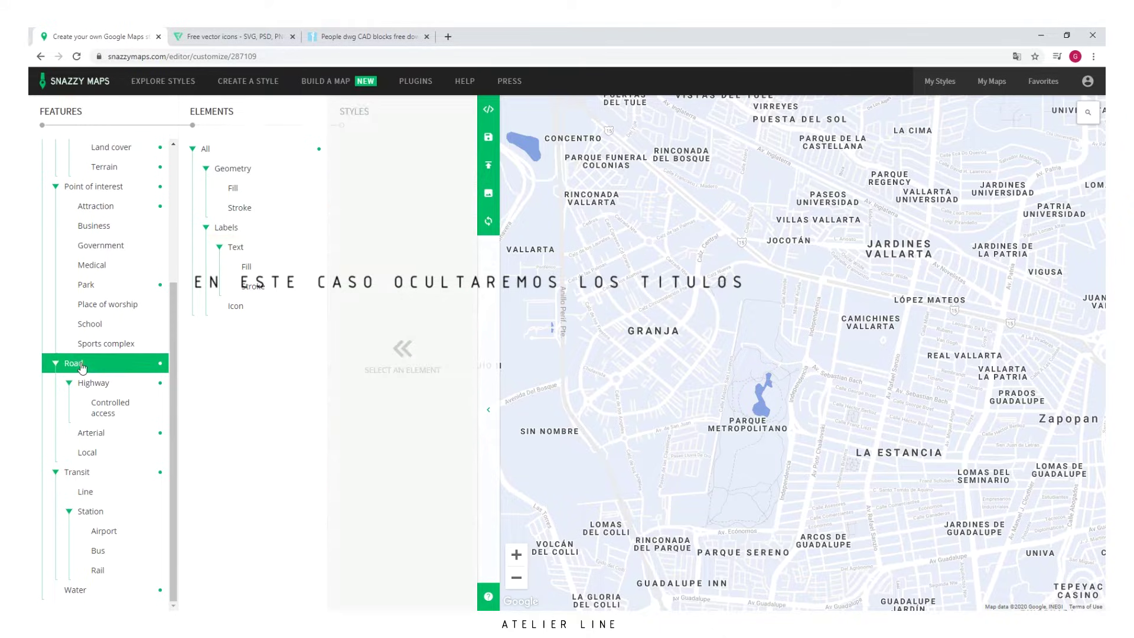
left_click(252, 250)
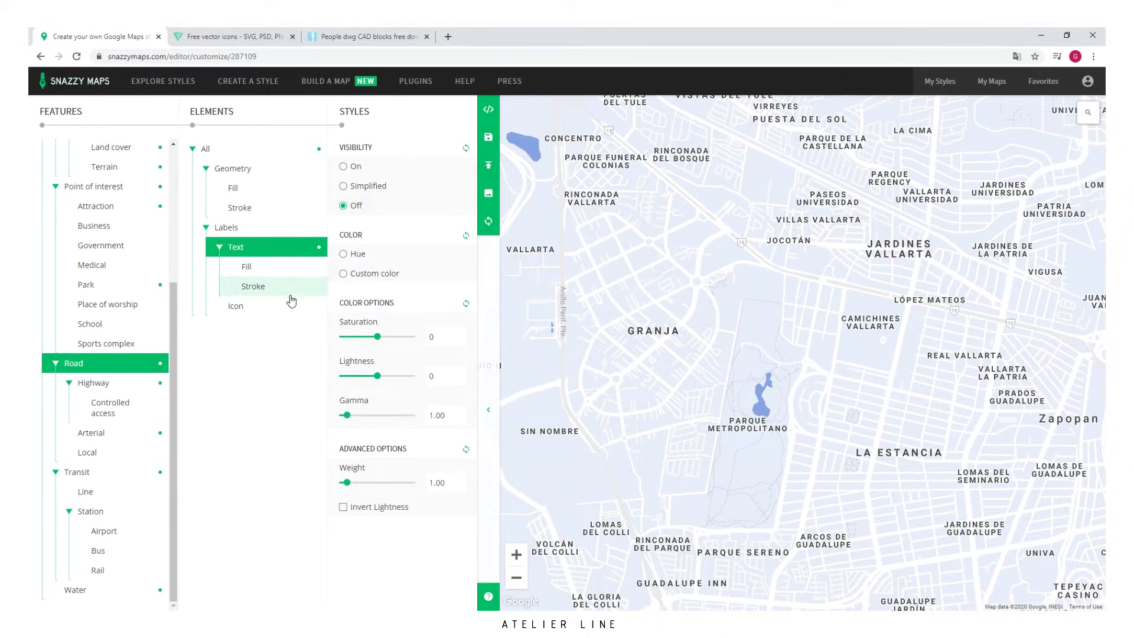
scroll(86, 345, "up", 3)
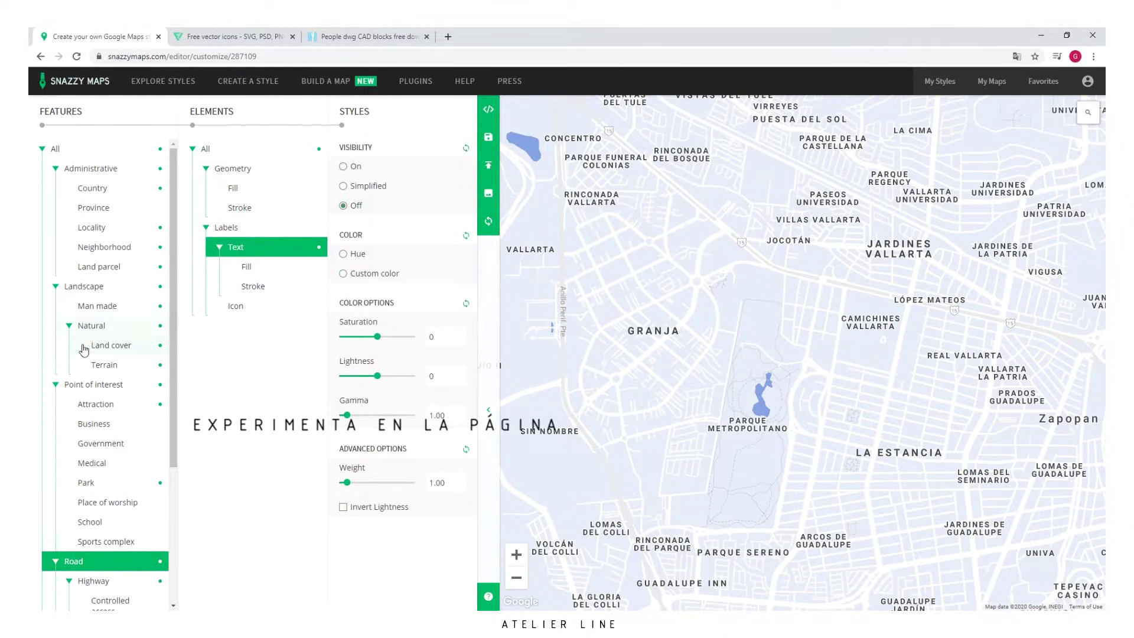
Turn off the locality, province and highway text labels and show the image download options
left_click(89, 247)
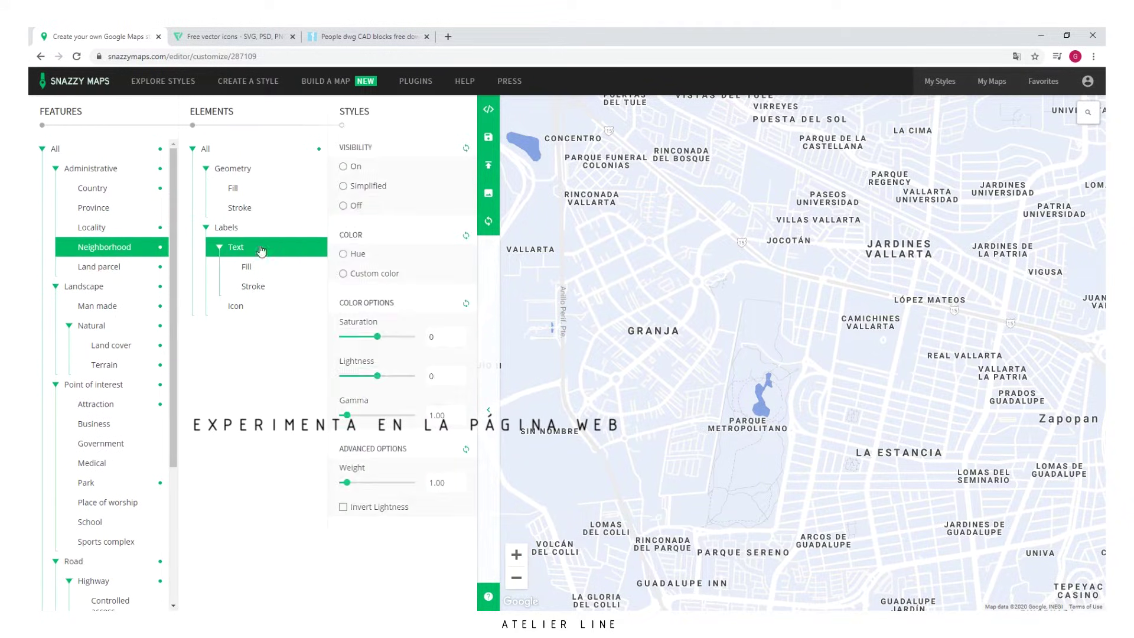
left_click(157, 227)
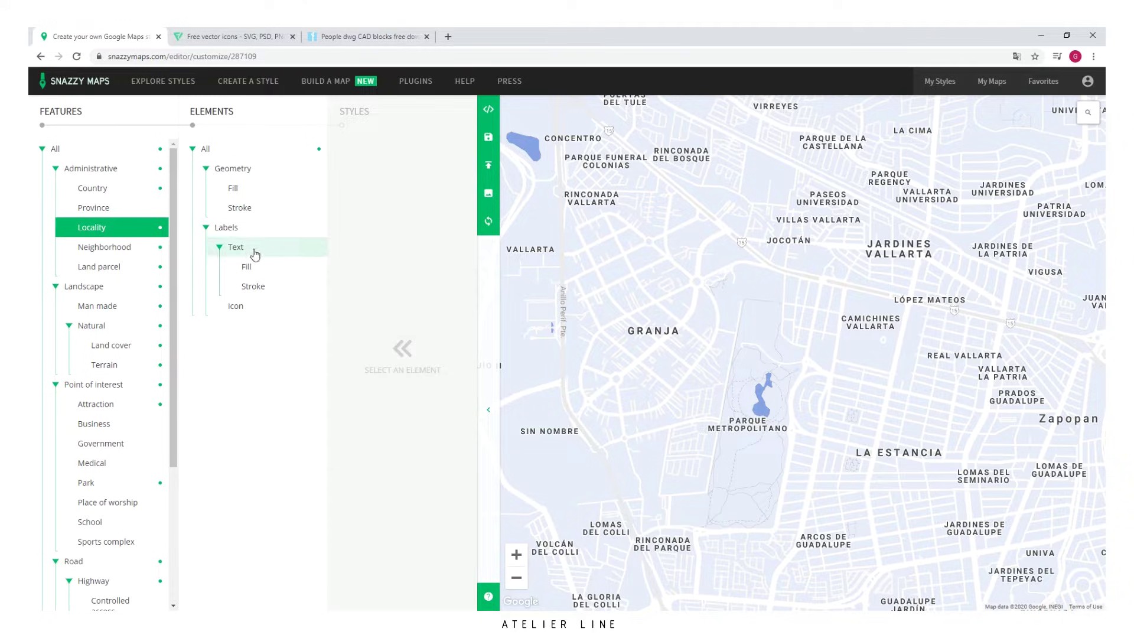
left_click(344, 205)
left_click(93, 207)
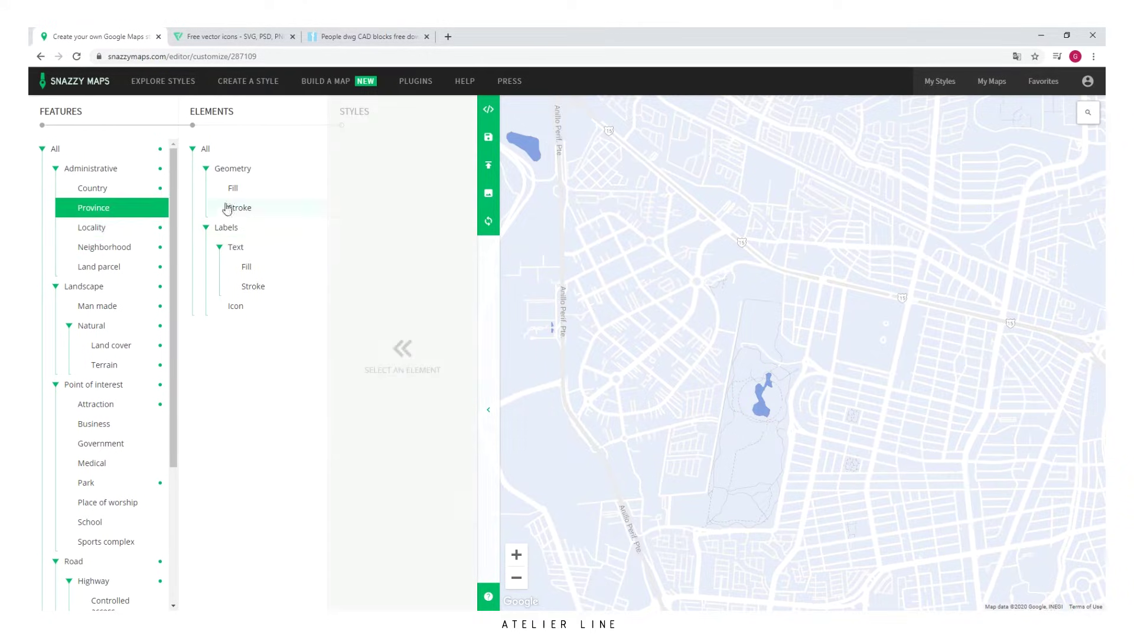
left_click(236, 247)
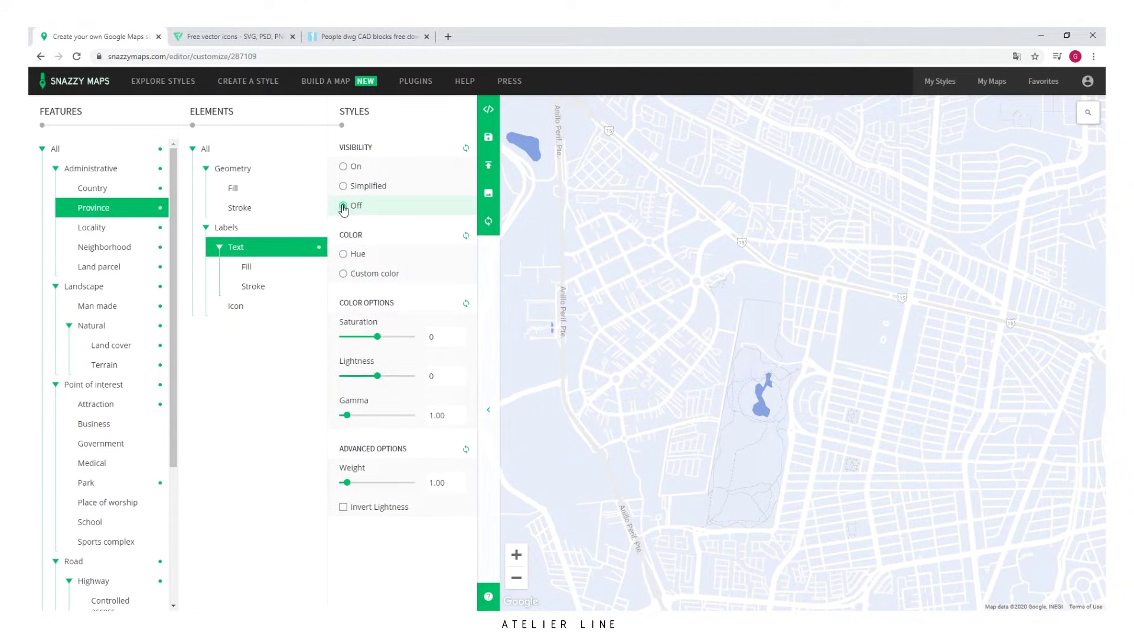
left_click(94, 580)
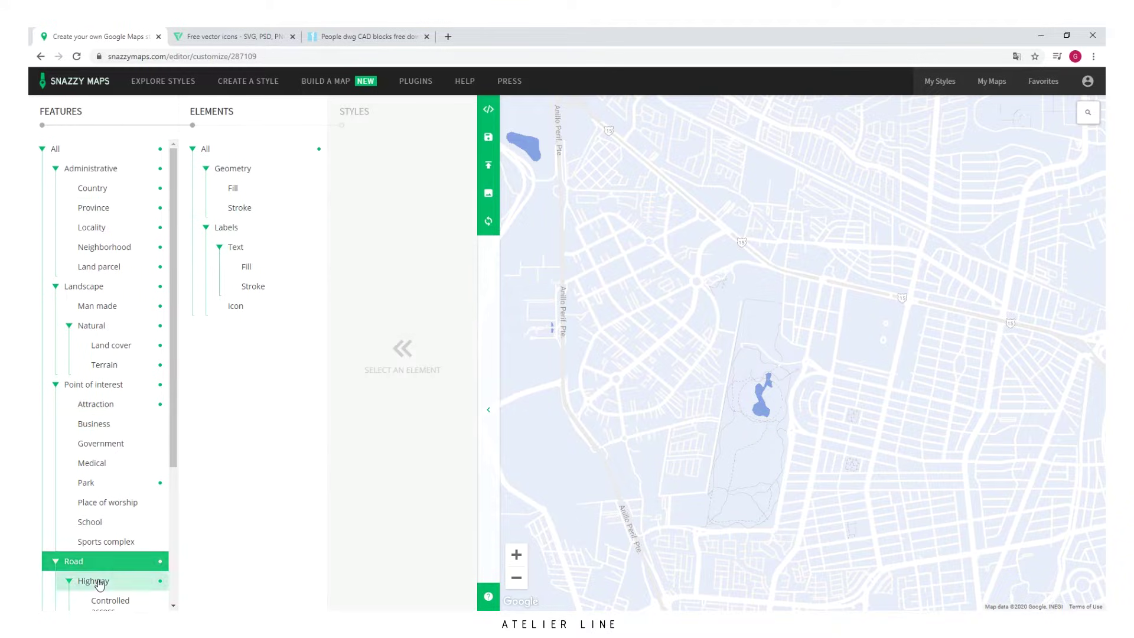
left_click(231, 245)
left_click(348, 205)
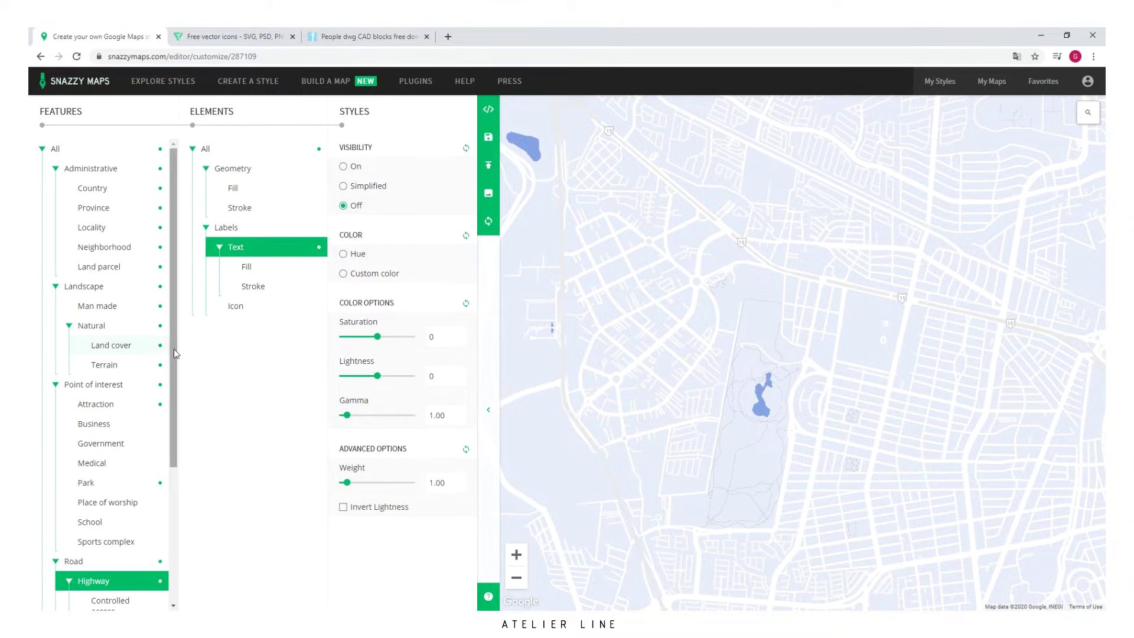
left_click(488, 193)
Download the map as an 812 × 865 px image at 3x scale and view it in Photos
mouse_move(213, 238)
left_mouse_down()
mouse_move(362, 250)
mouse_move(385, 238)
left_mouse_up()
left_click_drag(213, 260, 352, 273)
mouse_move(385, 238)
left_mouse_down()
mouse_move(321, 242)
mouse_move(299, 262)
mouse_move(339, 264)
mouse_move(301, 240)
mouse_move(362, 258)
mouse_move(318, 264)
mouse_move(339, 261)
left_mouse_up()
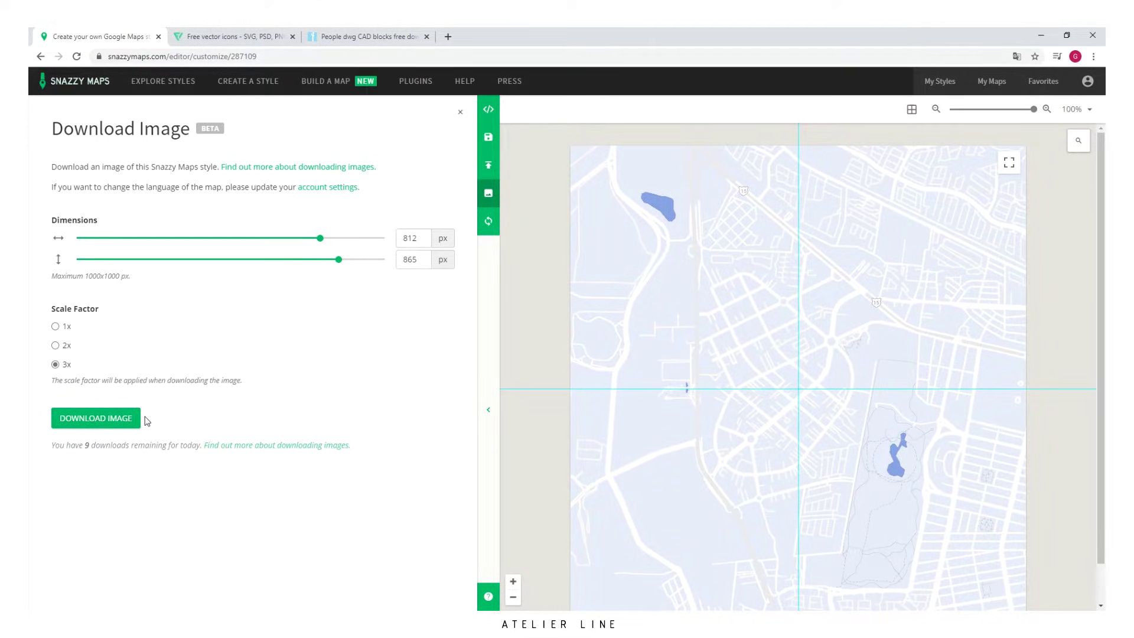
left_click(118, 421)
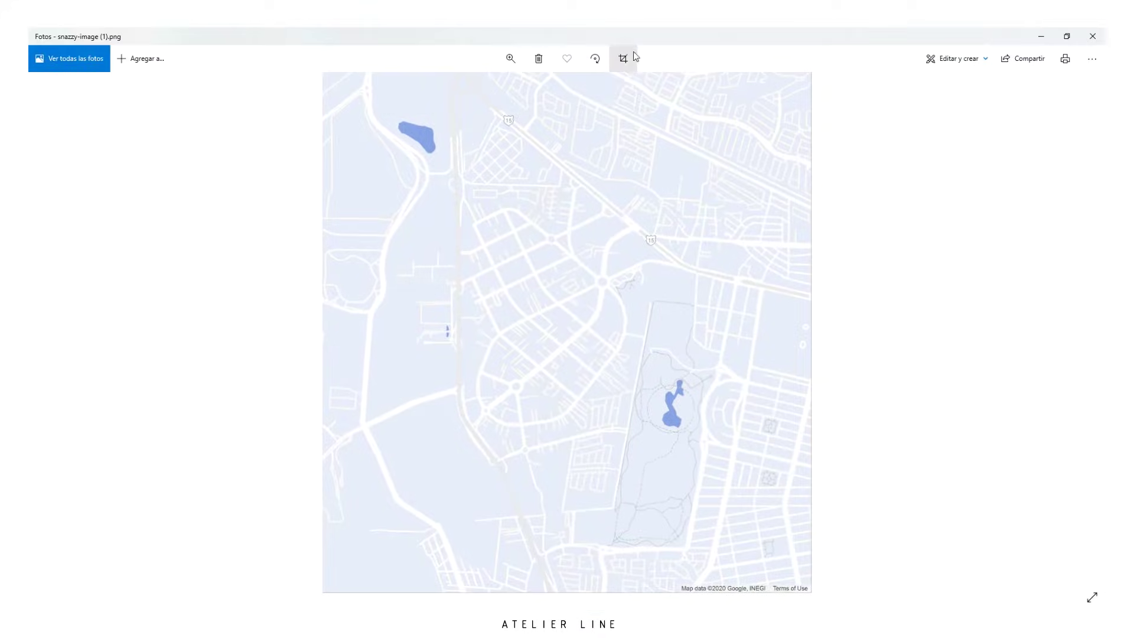
left_click(624, 56)
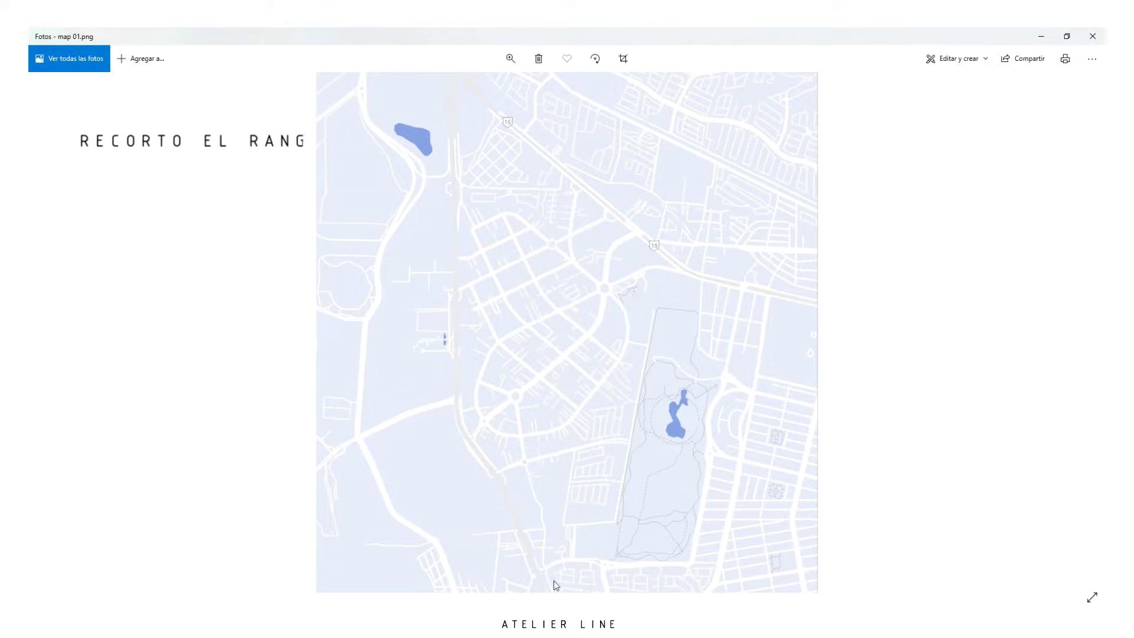
scroll(357, 329, "up", 1)
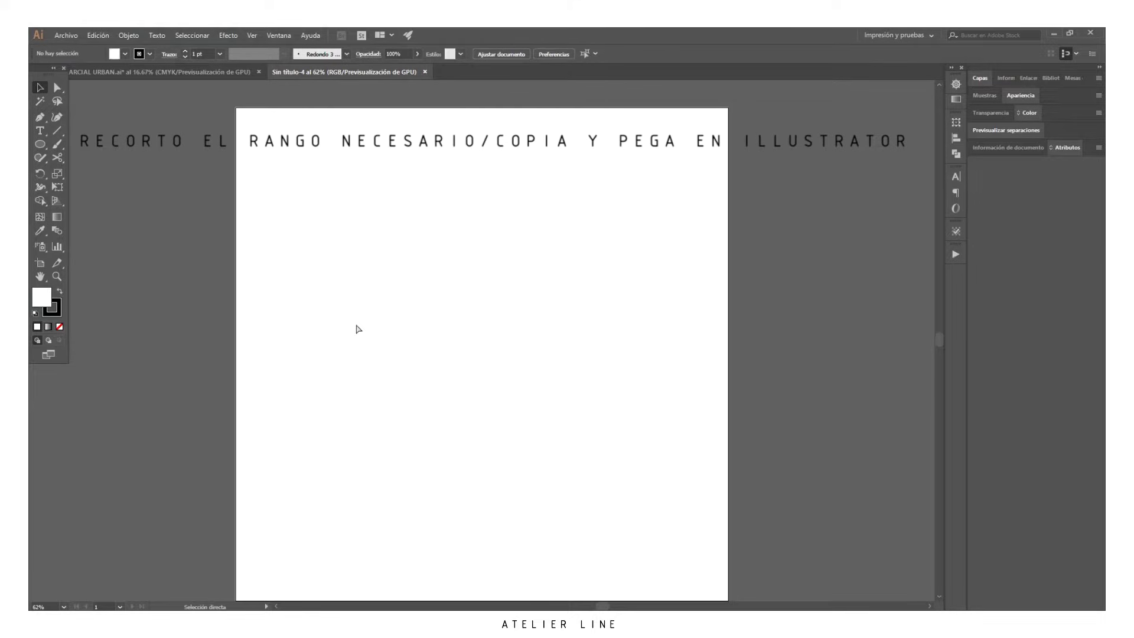
Paste the map image into Illustrator and trace it with the 6 colores preset, accepting the warning
key("ctrl+v")
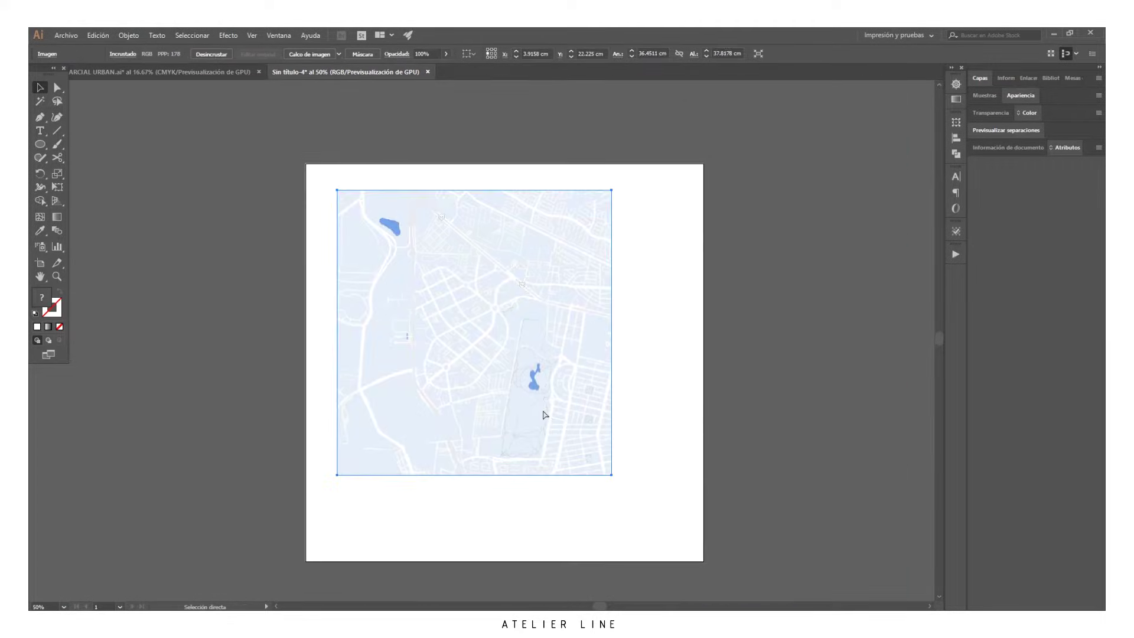
key("ctrl+minus")
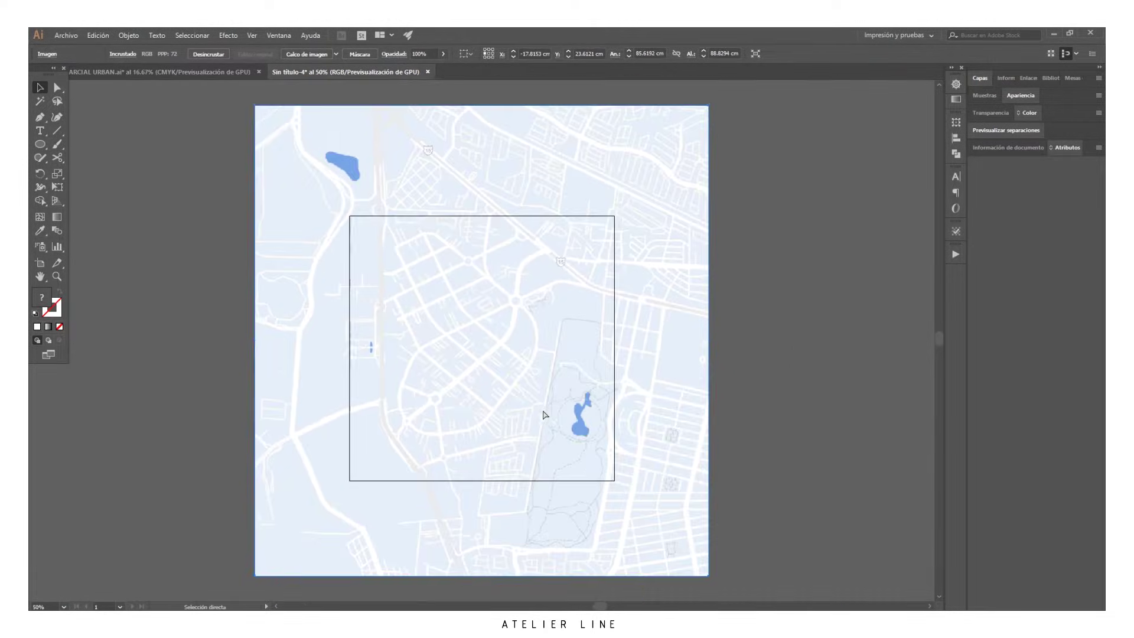
left_click(336, 55)
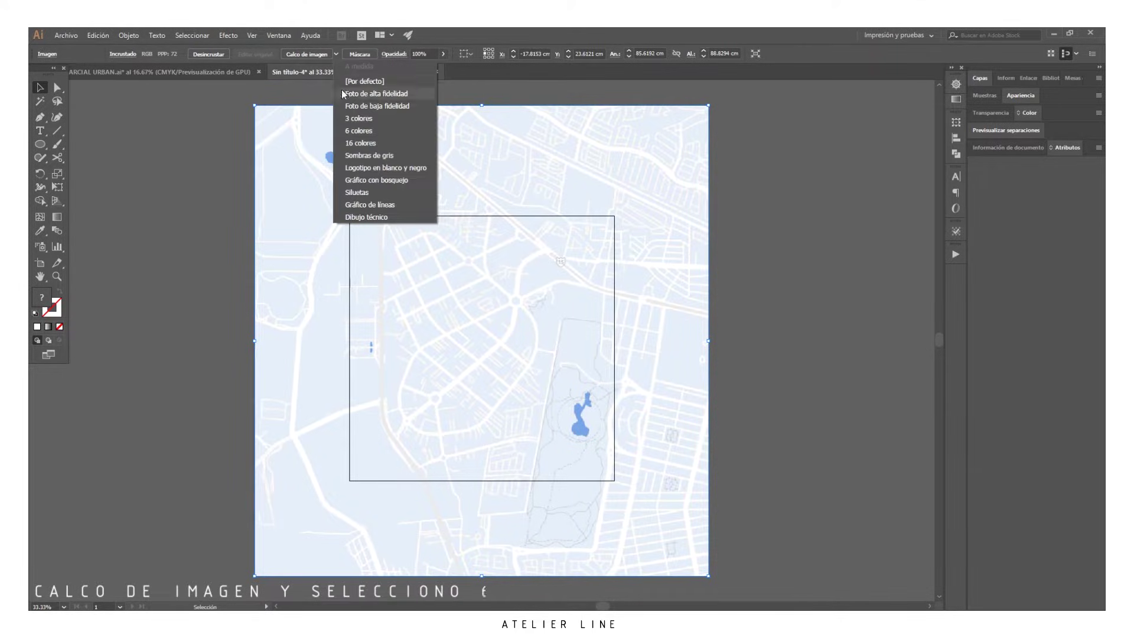
left_click(360, 131)
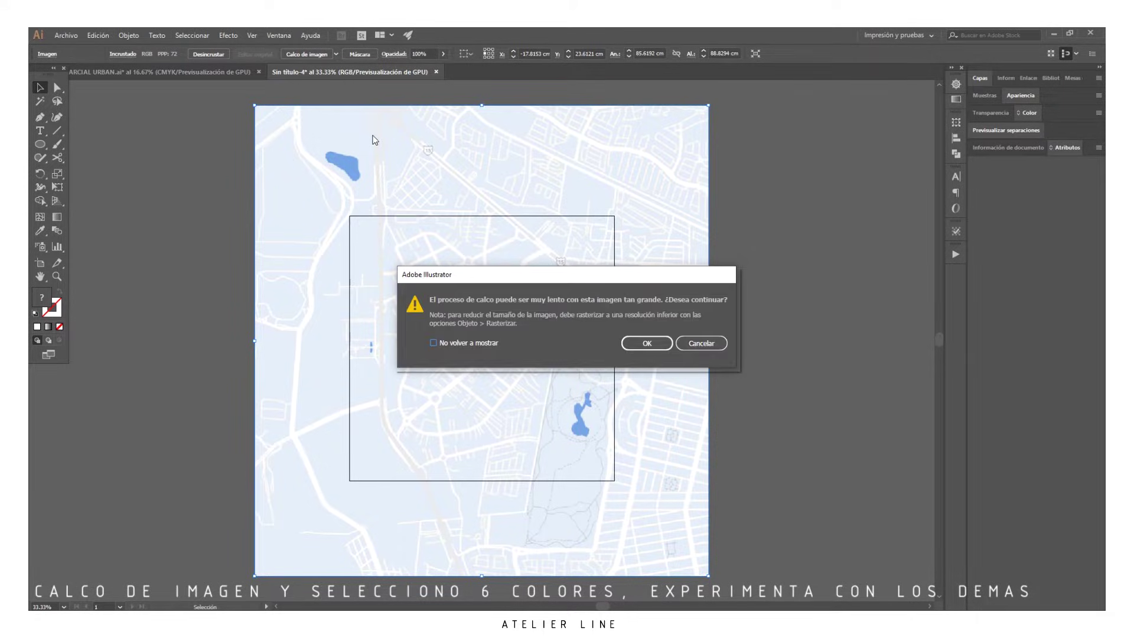
left_click(657, 345)
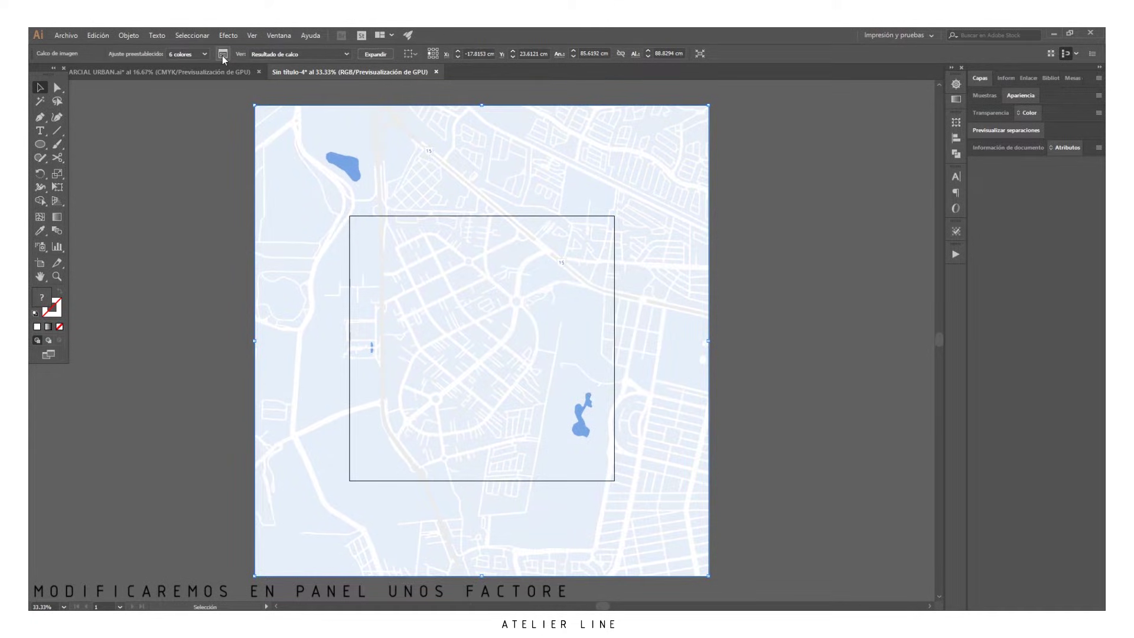
In the Image Trace advanced options, set Corners/Vertices to 100% and raise another detail slider
key("ctrl+plus")
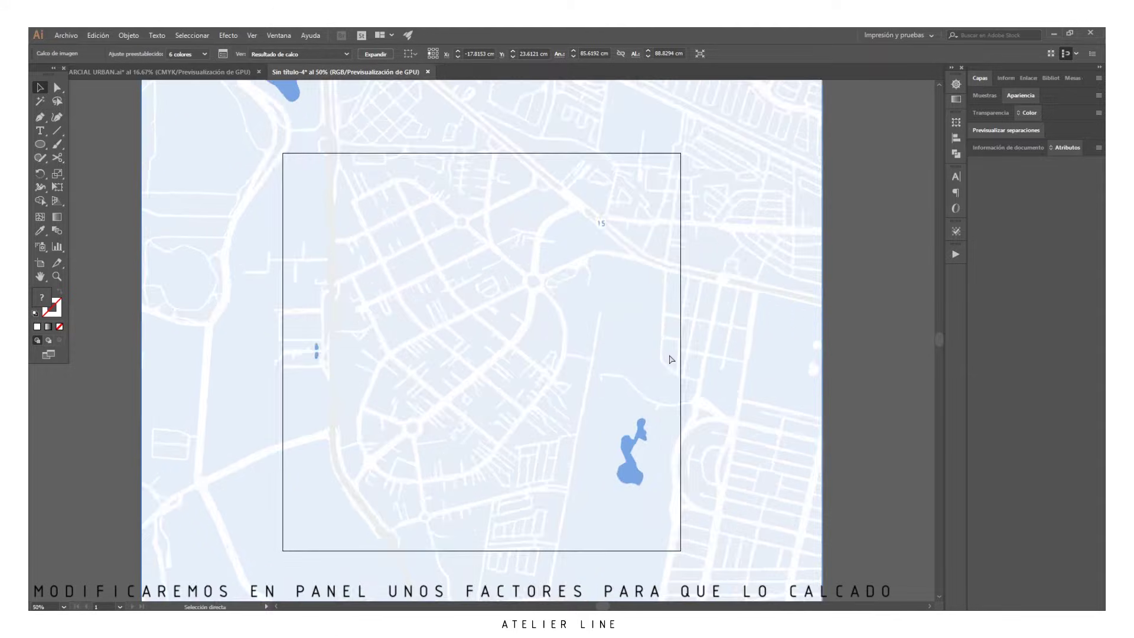
key("ctrl+plus")
key("ctrl+plus")
key("ctrl+plus")
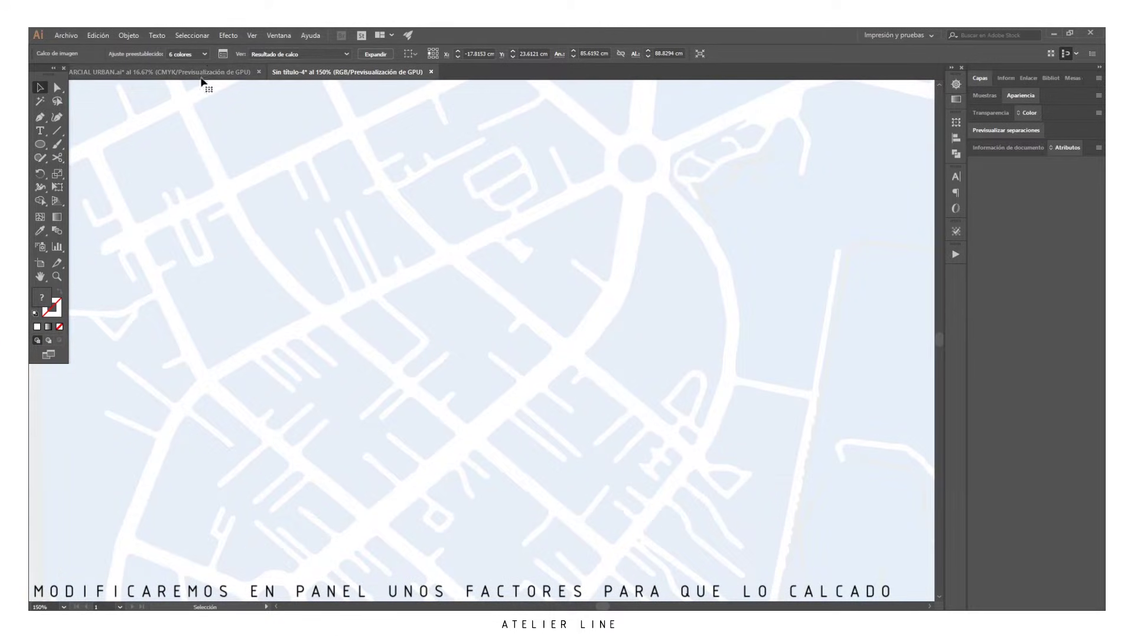
left_click(223, 54)
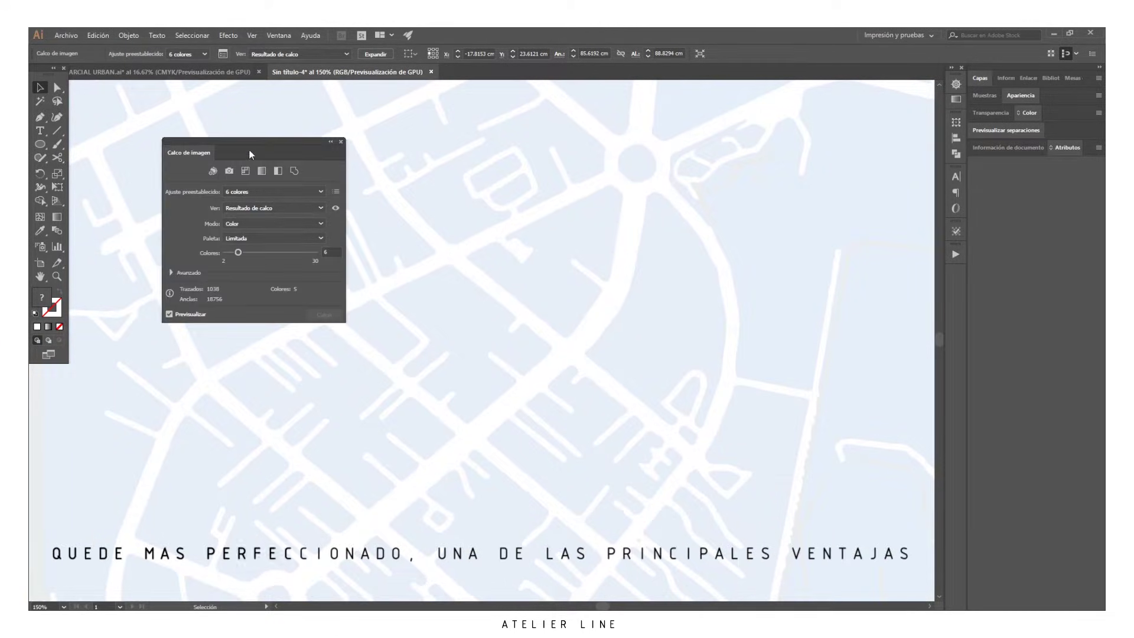
left_click_drag(278, 150, 342, 165)
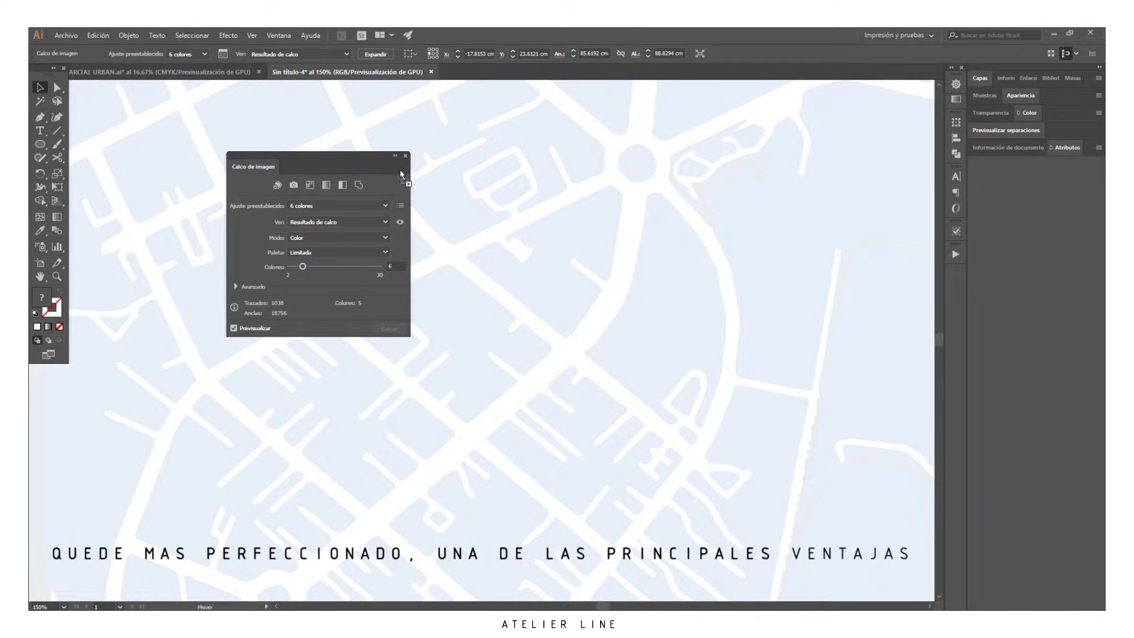
left_click(405, 155)
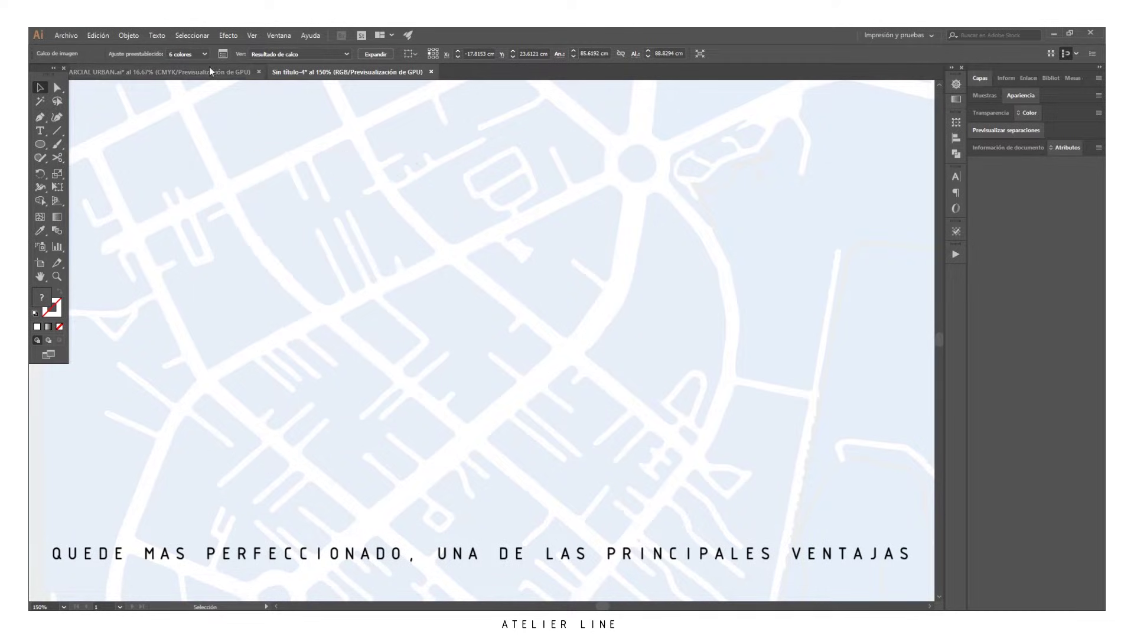
left_click(223, 54)
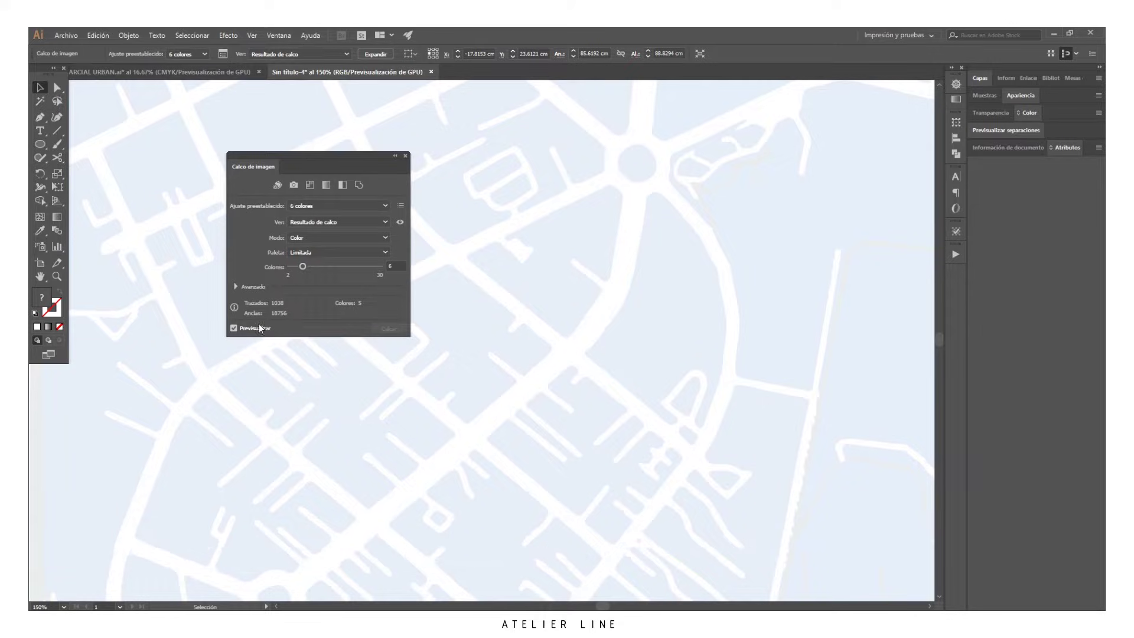
left_click(235, 287)
left_click_drag(350, 152, 742, 189)
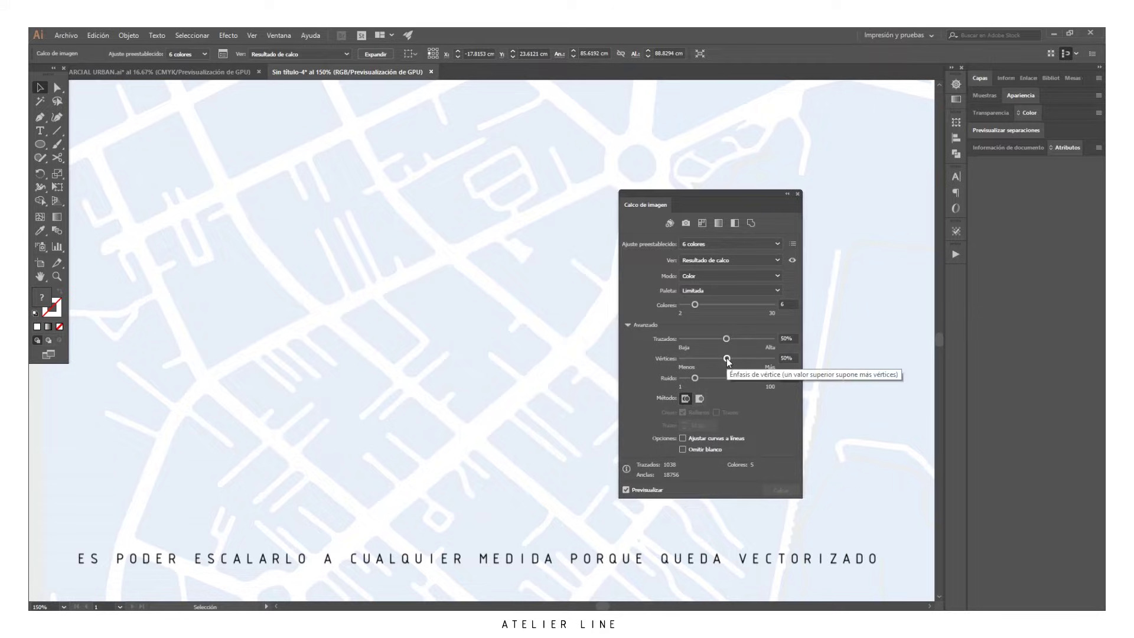
left_click_drag(727, 359, 771, 359)
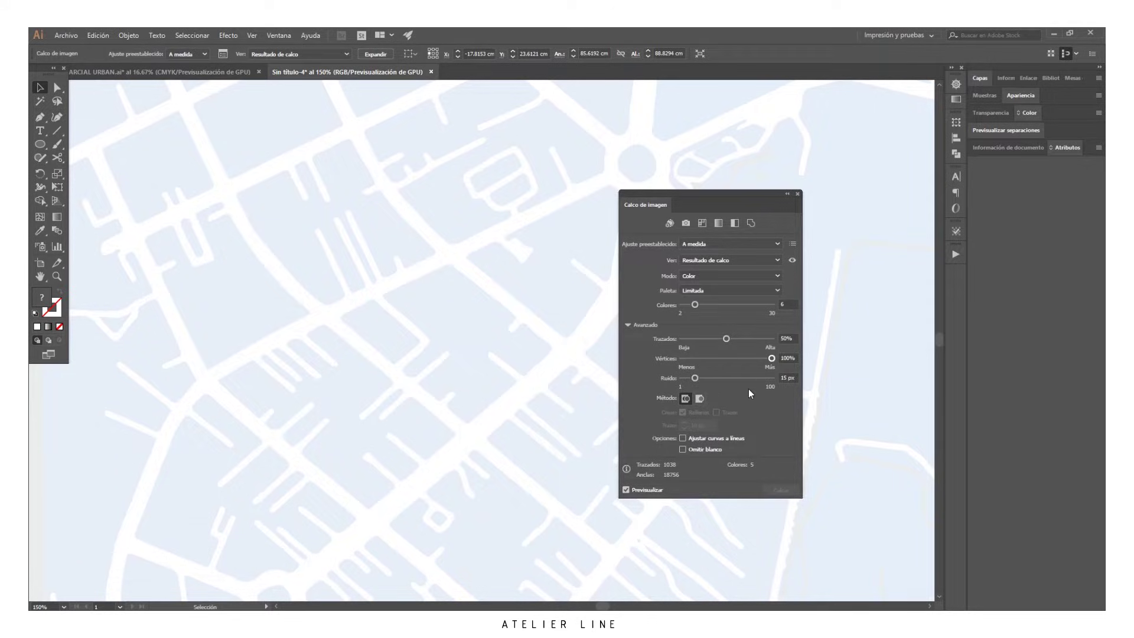
left_click(750, 339)
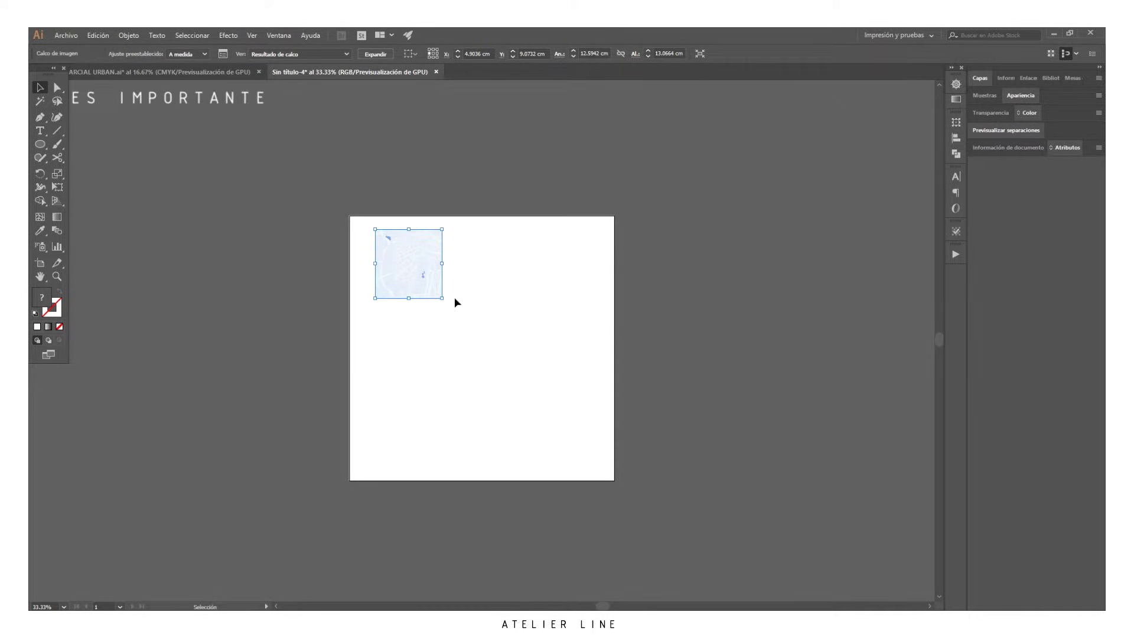
Expand the map tracing into editable vector paths
key("ctrl+1")
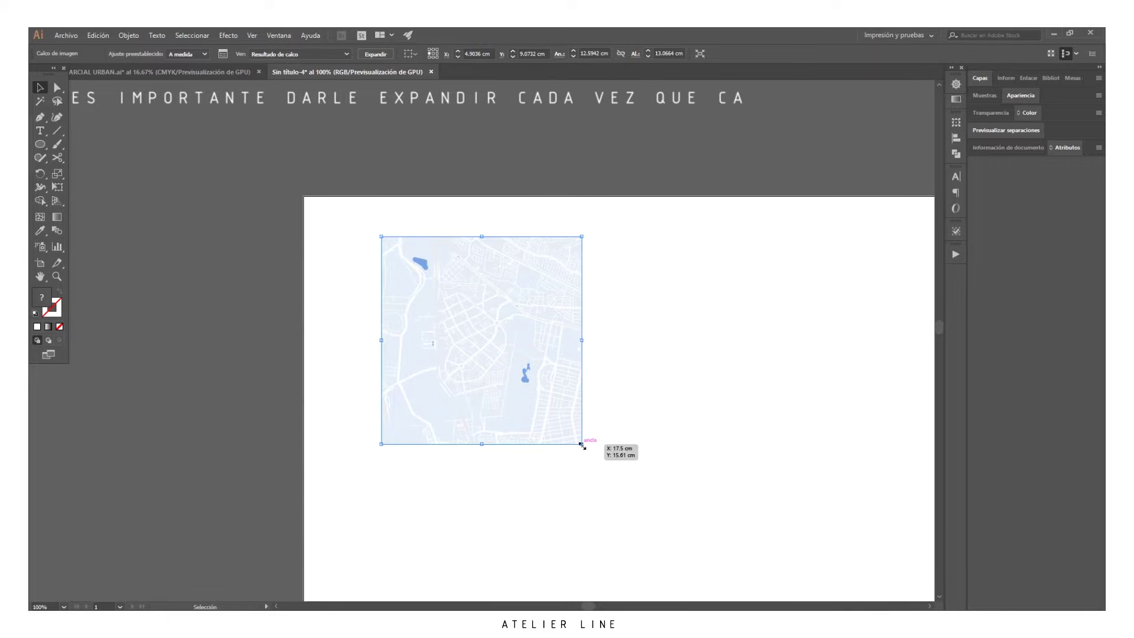
left_click(375, 53)
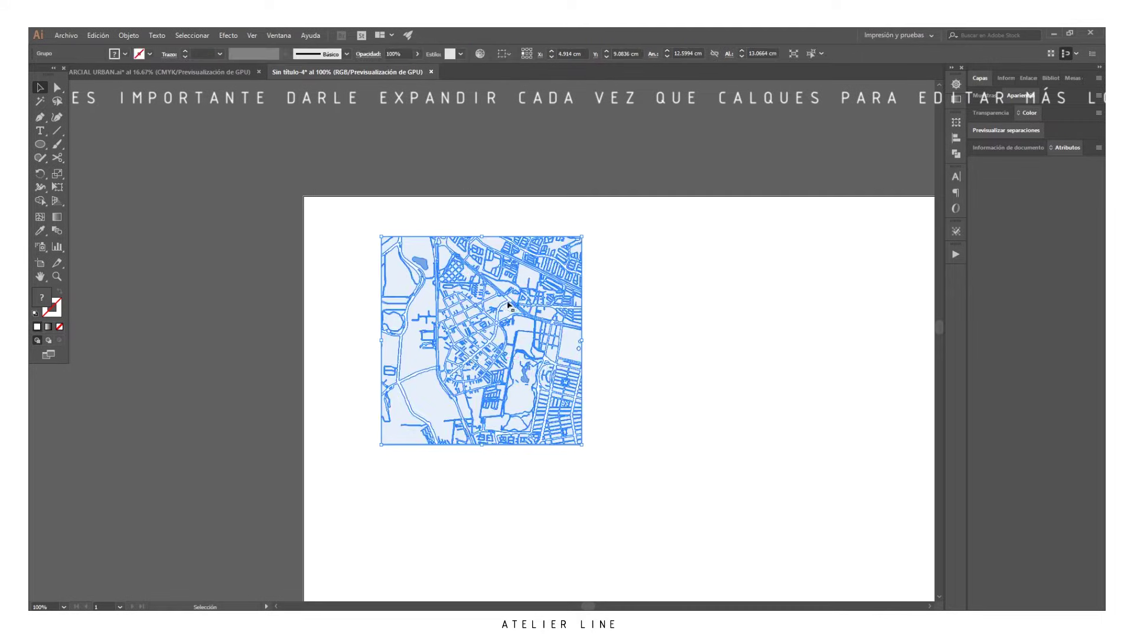
right_click(492, 366)
left_click(668, 345)
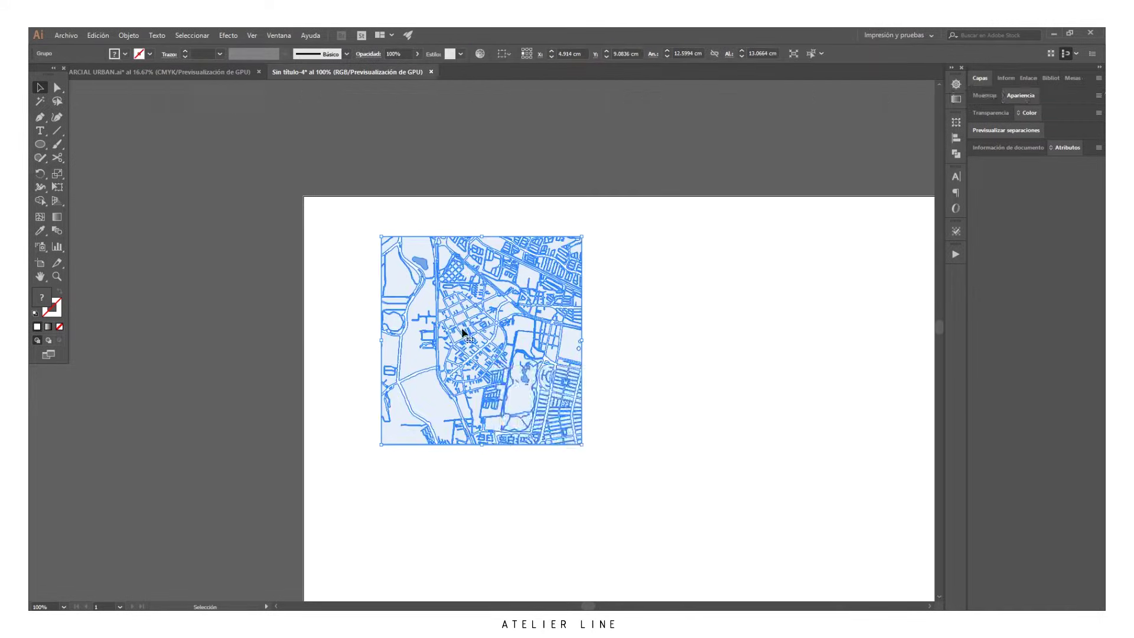
Place a copy of the map to the right of the original and ungroup it
mouse_move(663, 436)
left_mouse_down()
mouse_move(413, 395)
mouse_move(459, 356)
mouse_move(442, 332)
left_mouse_up()
key("ctrl+v")
left_click(350, 219)
key("ctrl+z")
right_click(471, 244)
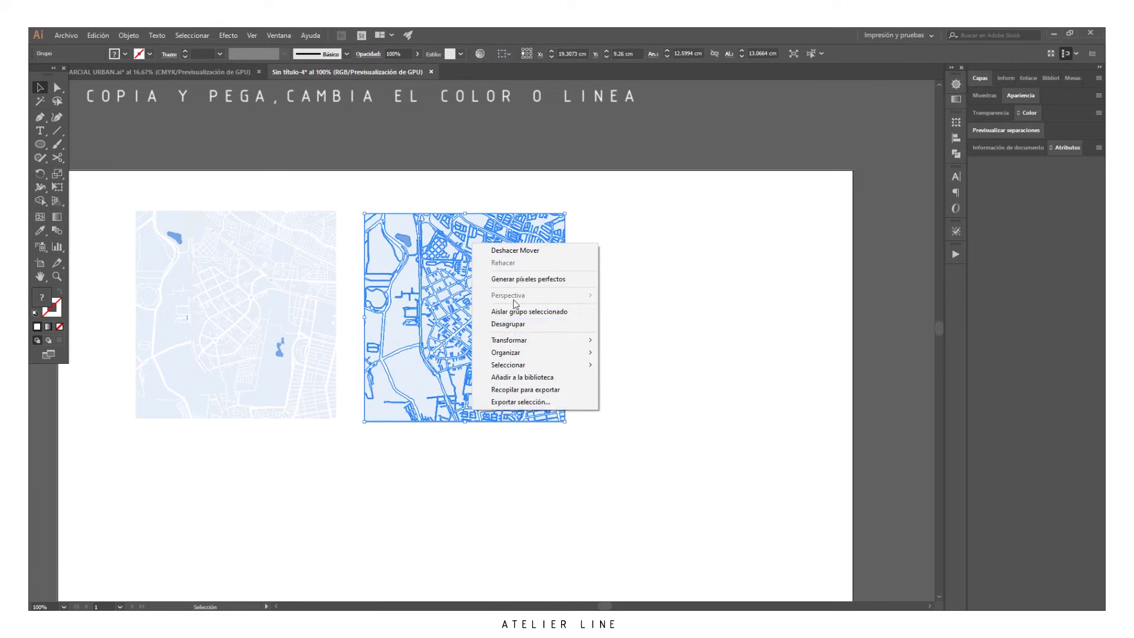
left_click(533, 322)
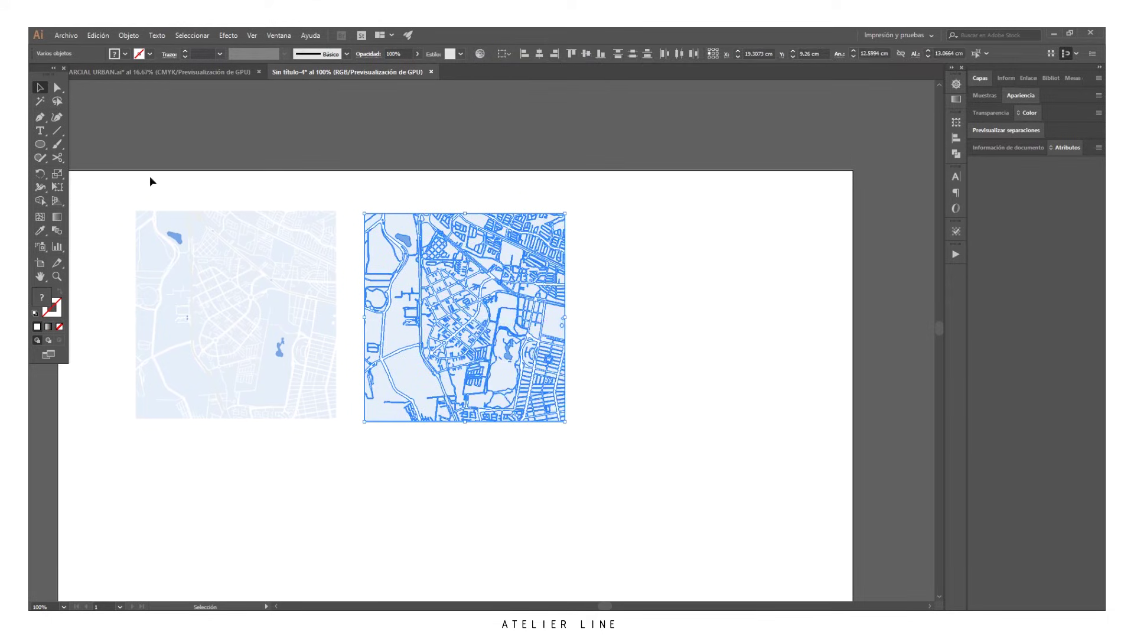
Make the copied map black outlines with no fill by swapping fill and stroke
left_click(126, 54)
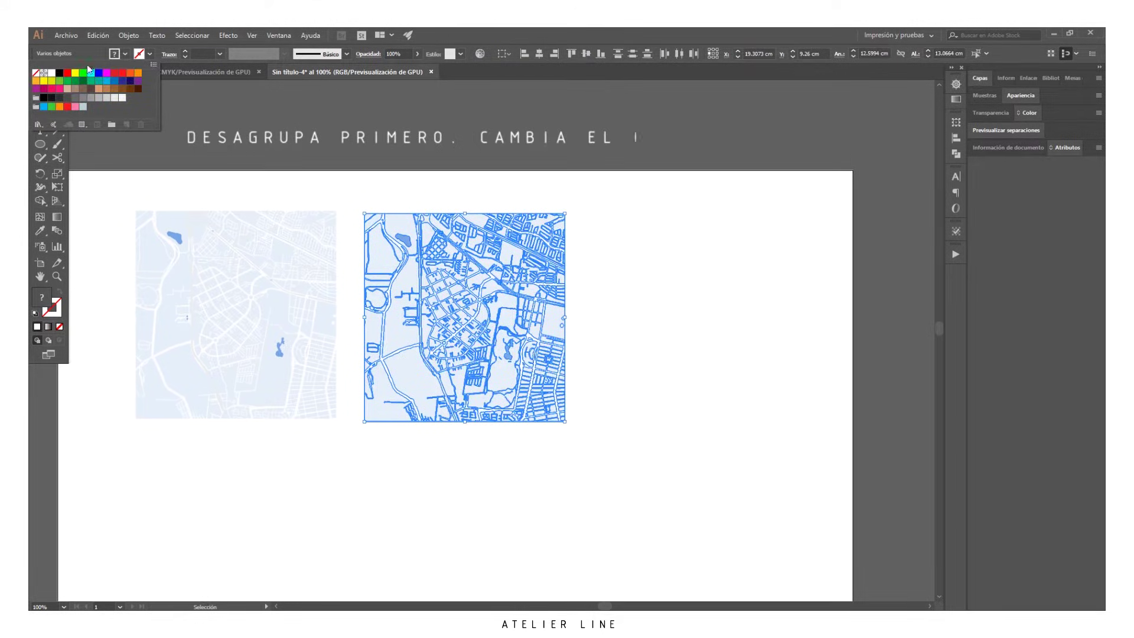
left_click(59, 73)
left_click(61, 295)
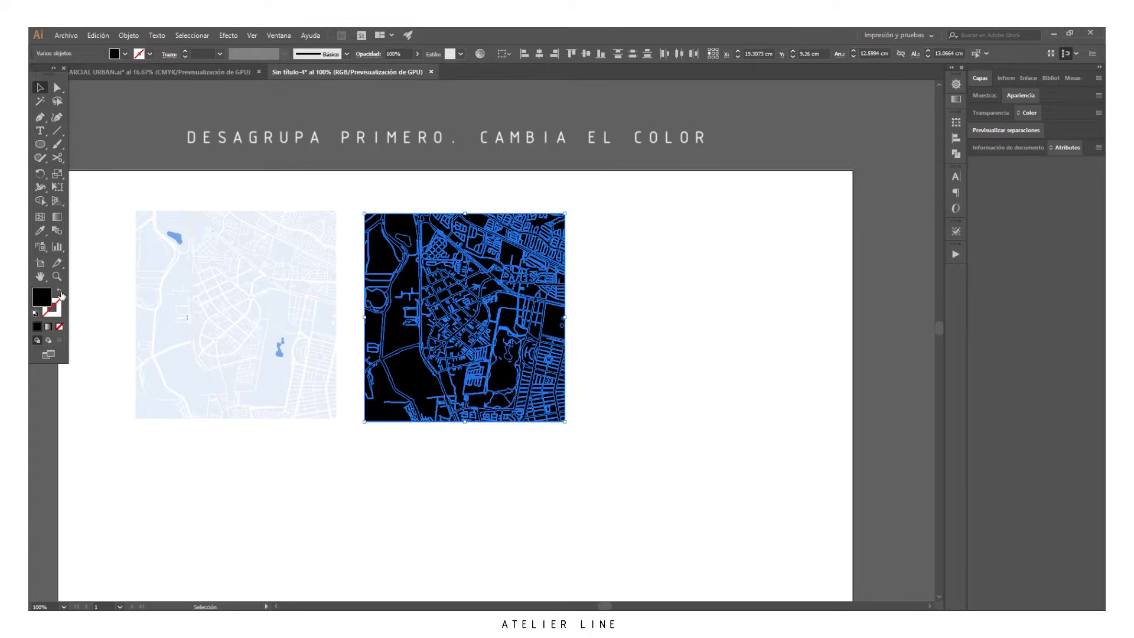
left_click(63, 293)
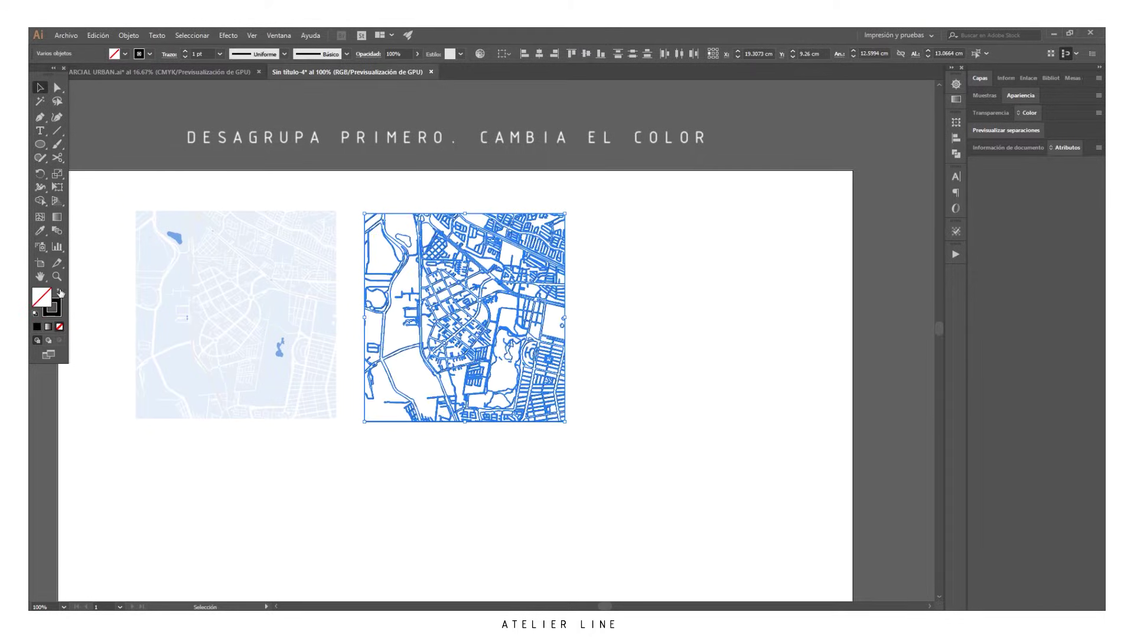
left_click(107, 260)
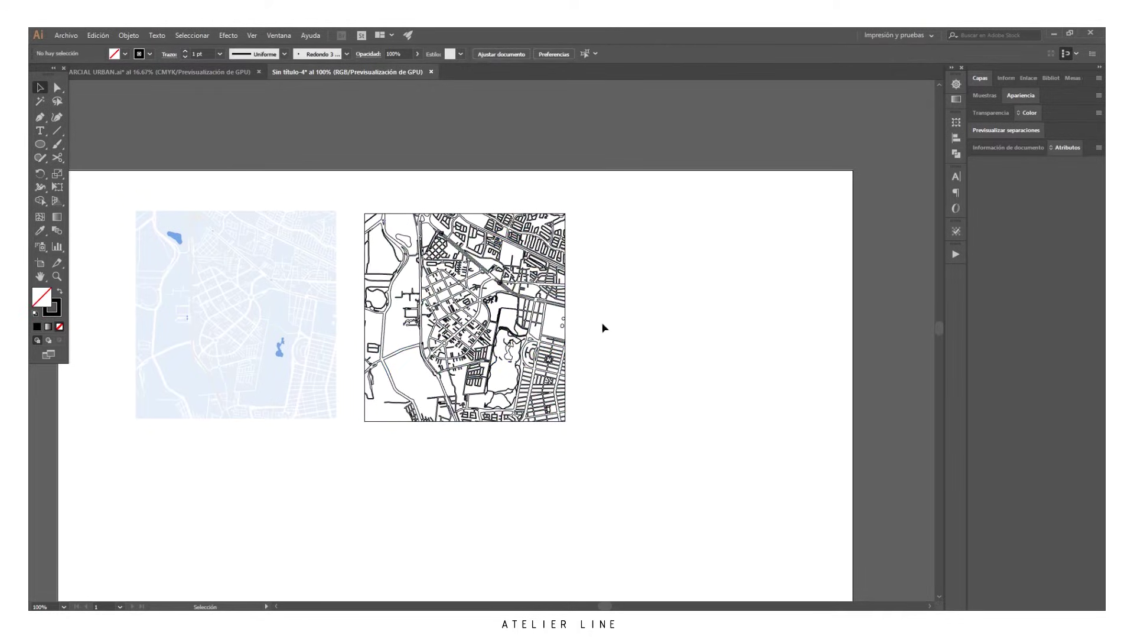
key("ctrl+plus")
key("ctrl+plus")
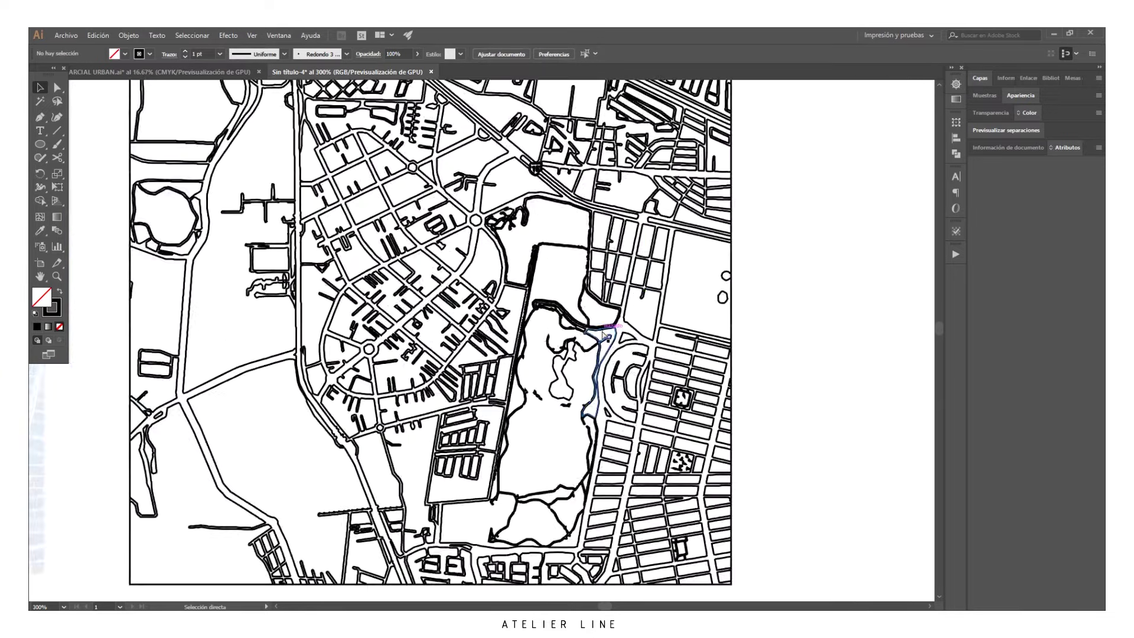
key("ctrl+plus")
key("ctrl+plus")
key("ctrl+minus")
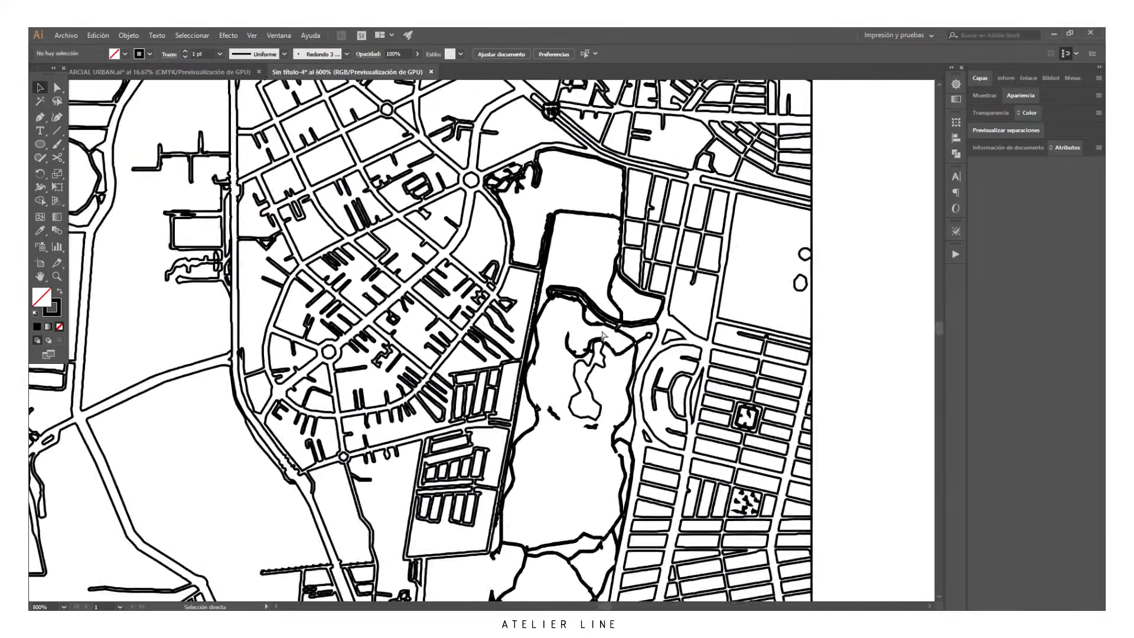
key("ctrl+minus")
key("ctrl+minus")
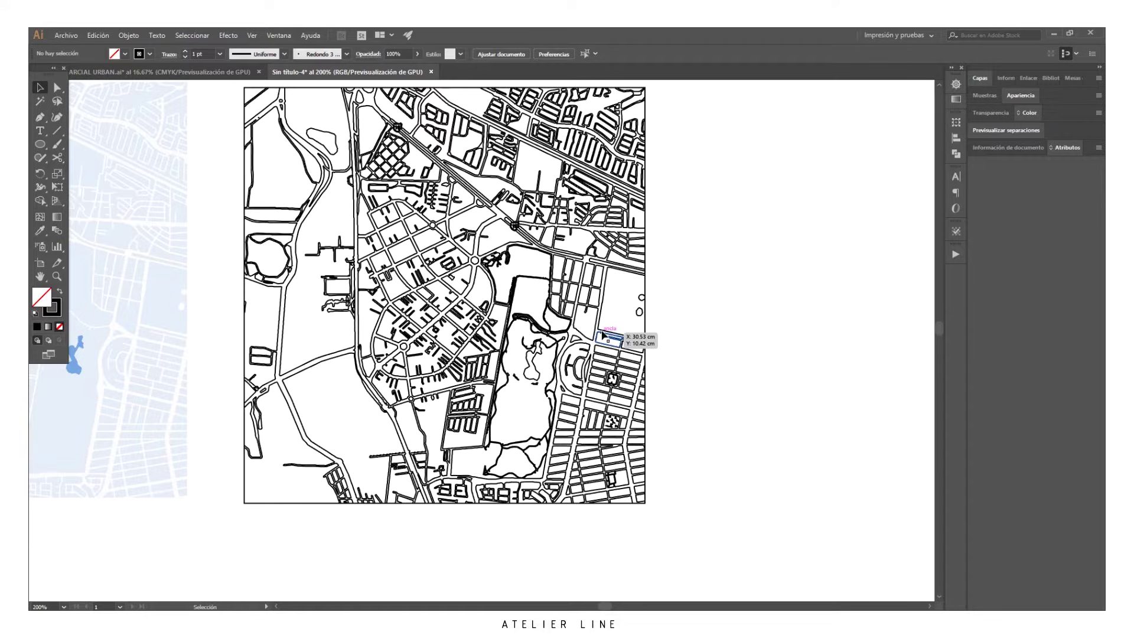
Select all the outline paths and review the stroke weight, keeping the thin 0.25 pt line
left_click(642, 296)
left_click(715, 307)
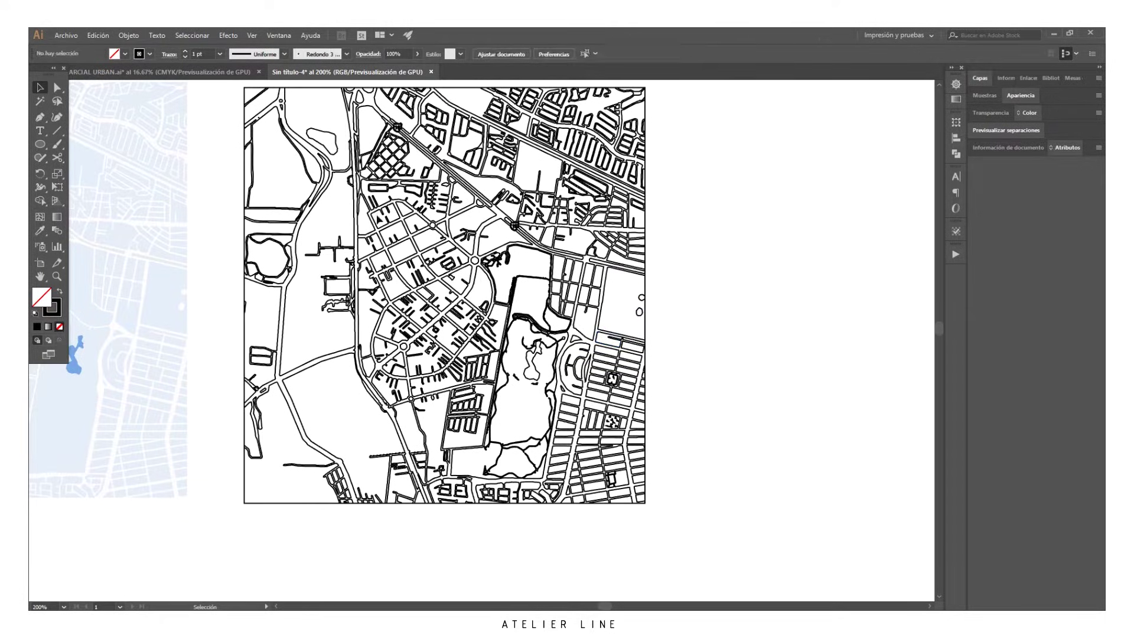
left_click_drag(229, 83, 681, 524)
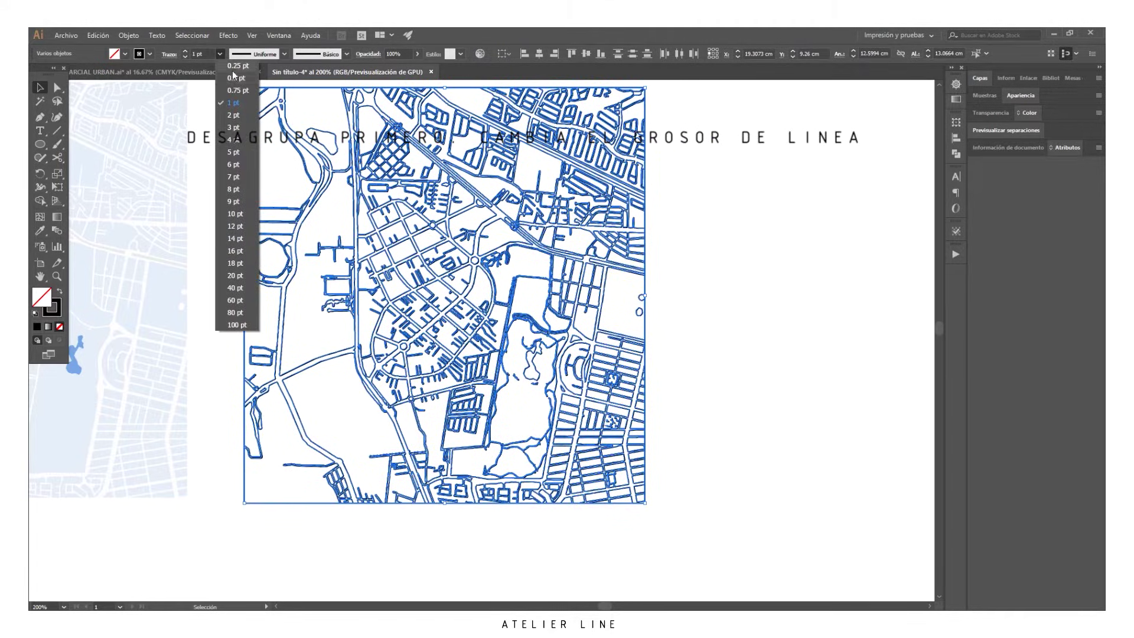
left_click(234, 76)
left_click(763, 341)
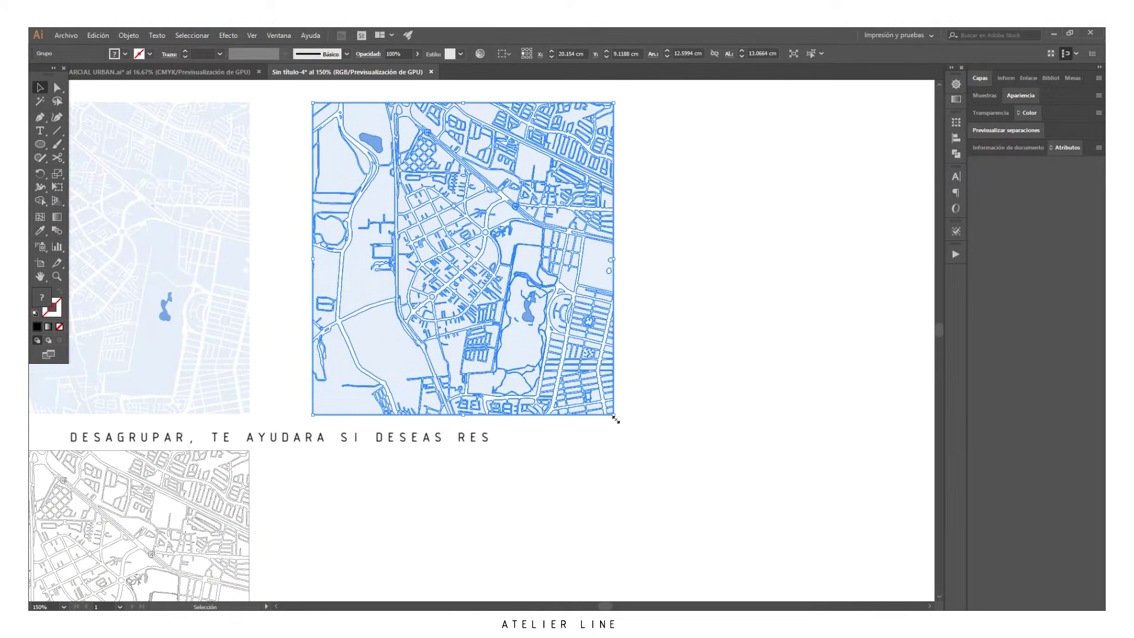
Resize the blue traced map copy to about 14 cm and ungroup it
left_click_drag(616, 419, 664, 475)
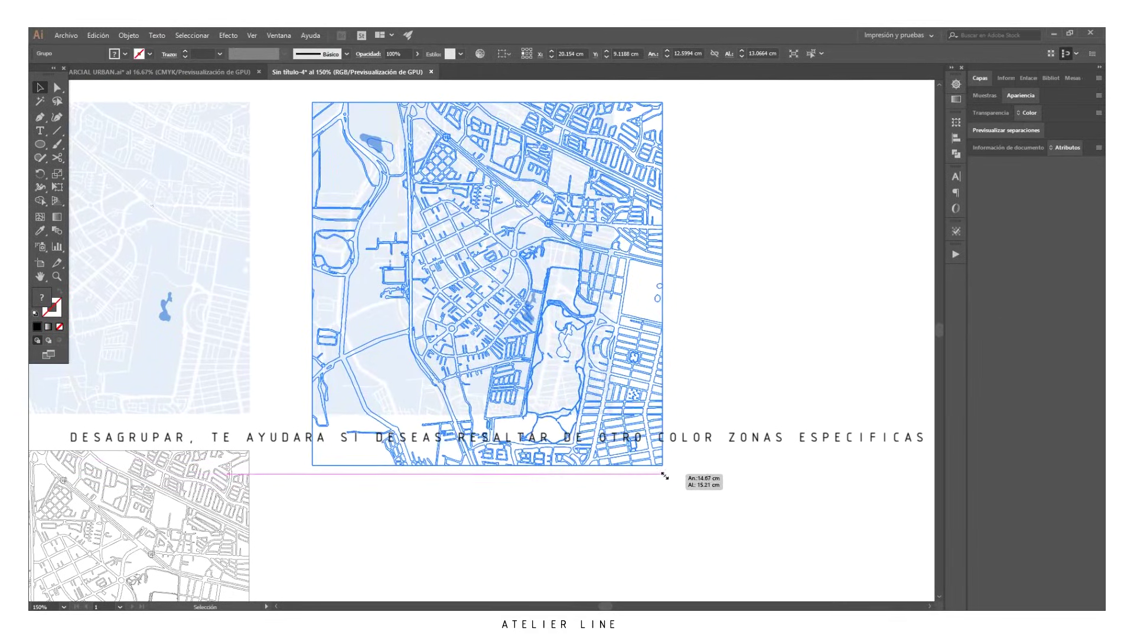
left_click_drag(664, 475, 615, 434)
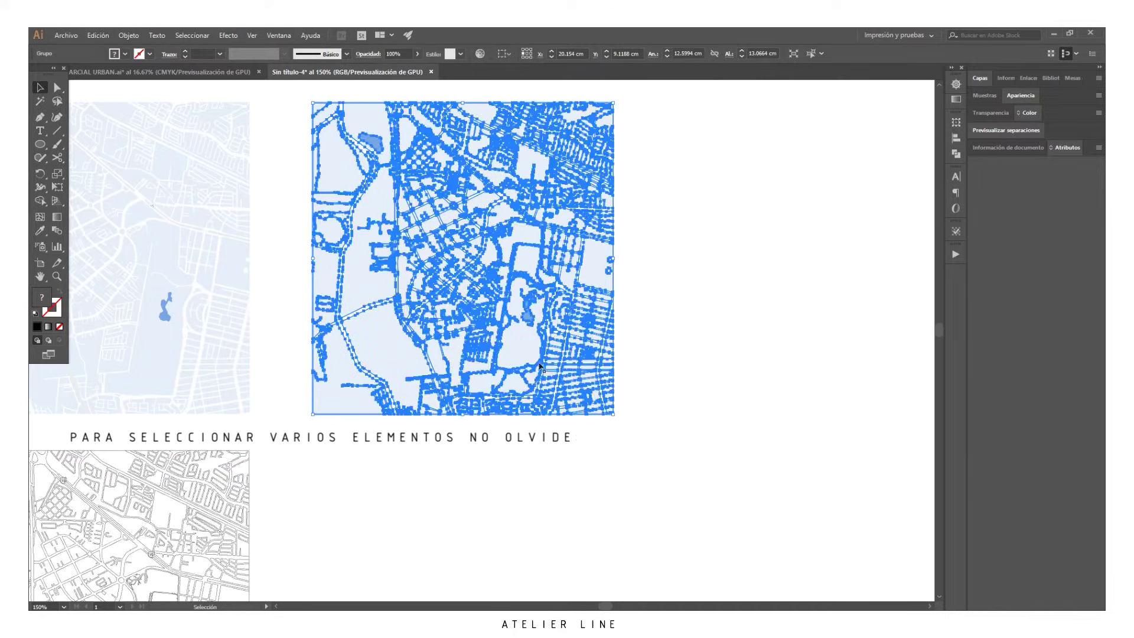
right_click(521, 271)
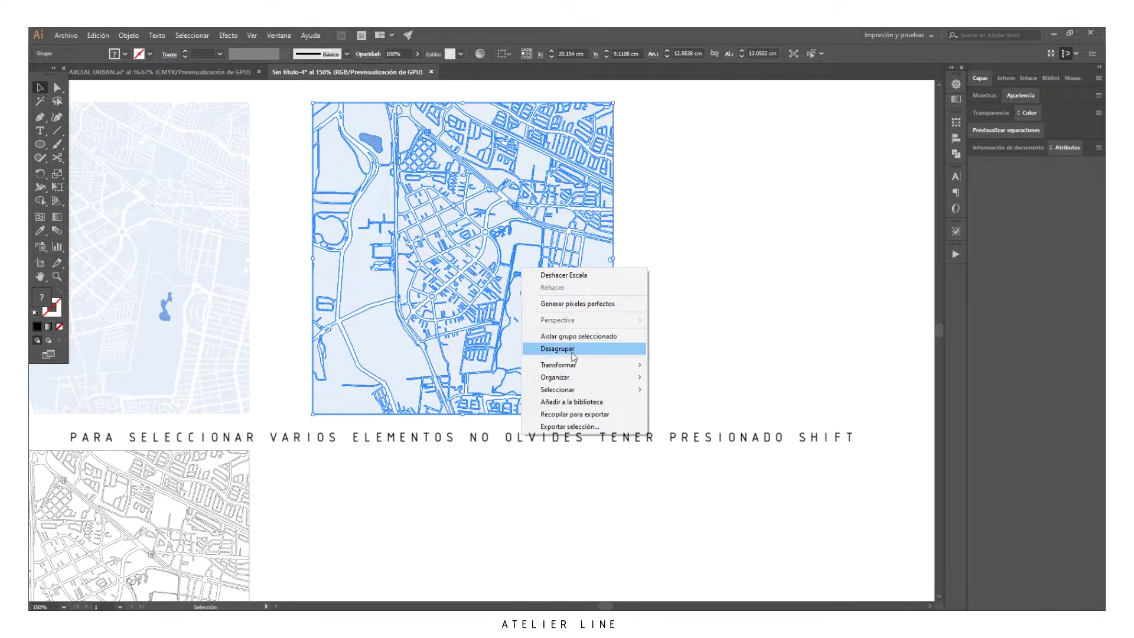
left_click(610, 355)
left_click(726, 352)
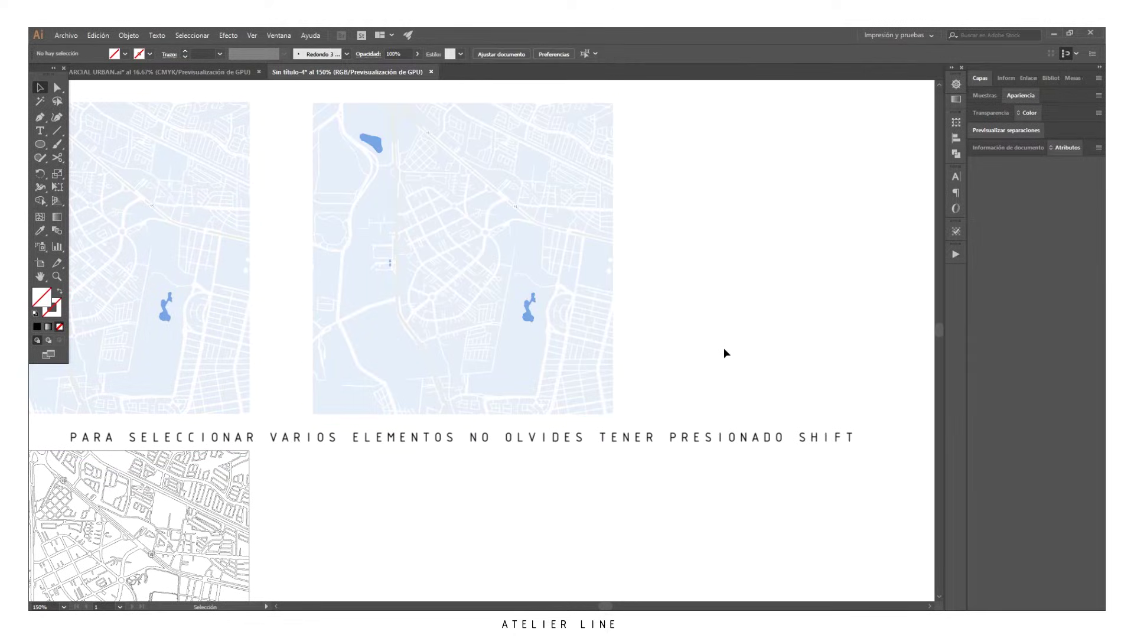
Delete two park polygons and fill the large park shapes with a darker medium blue
left_click(392, 339)
left_click(352, 244, "shift")
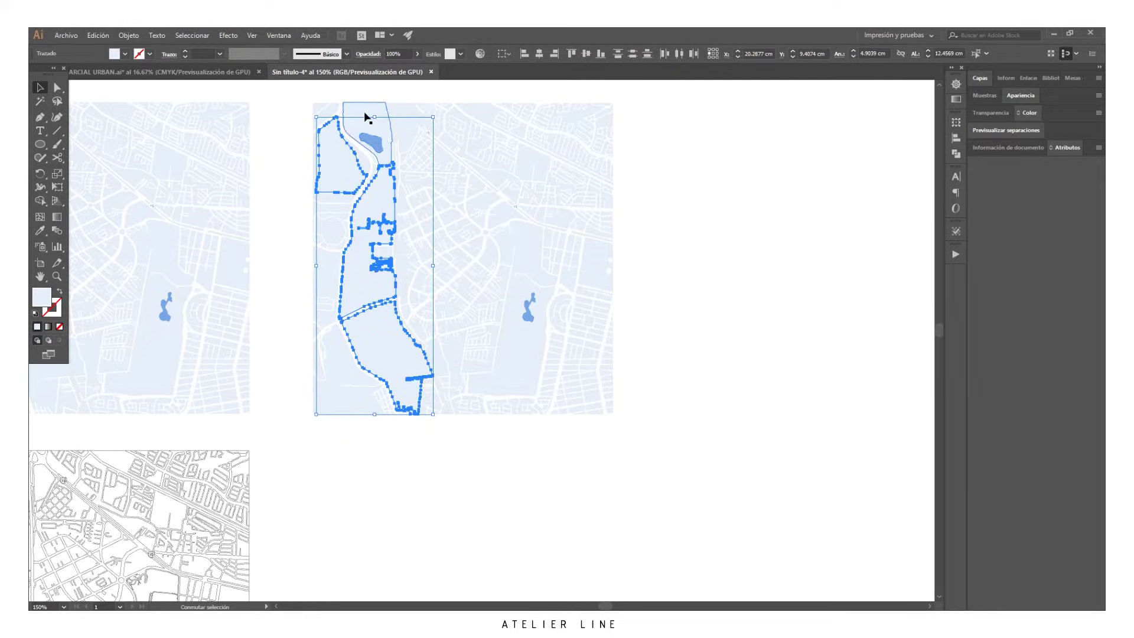
key("Delete")
left_click(410, 326)
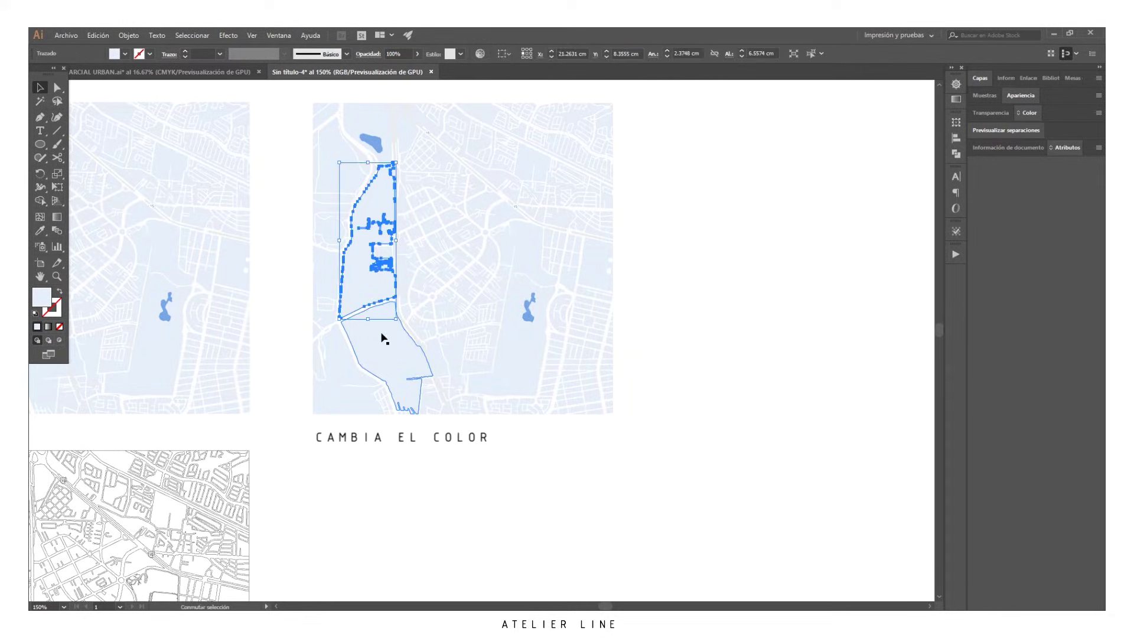
left_click(332, 224, "shift")
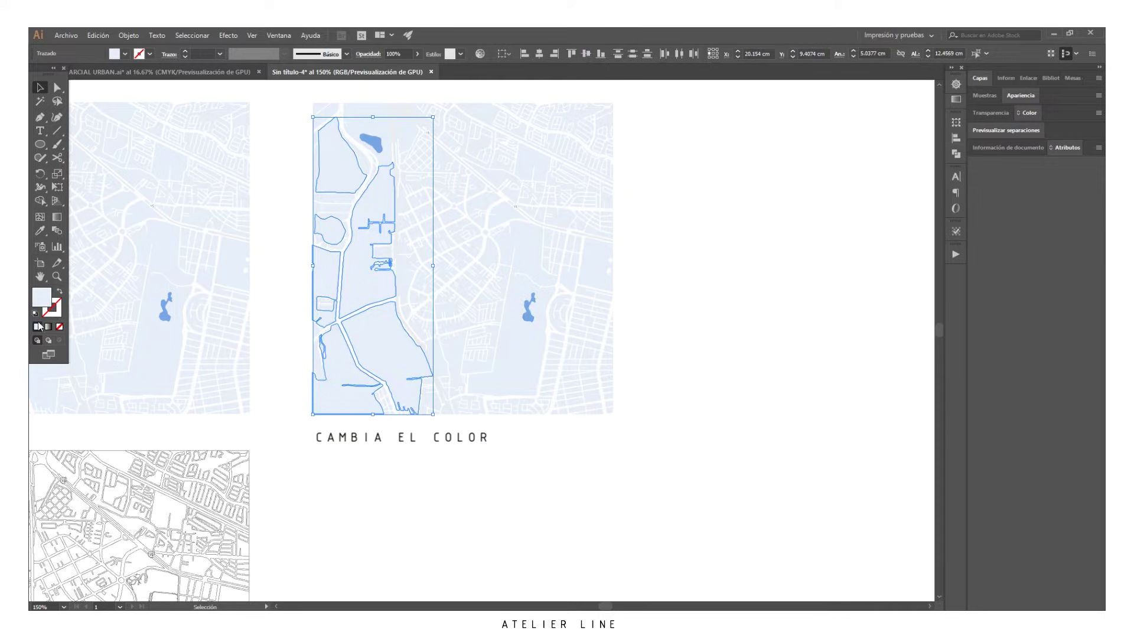
double_click(35, 298)
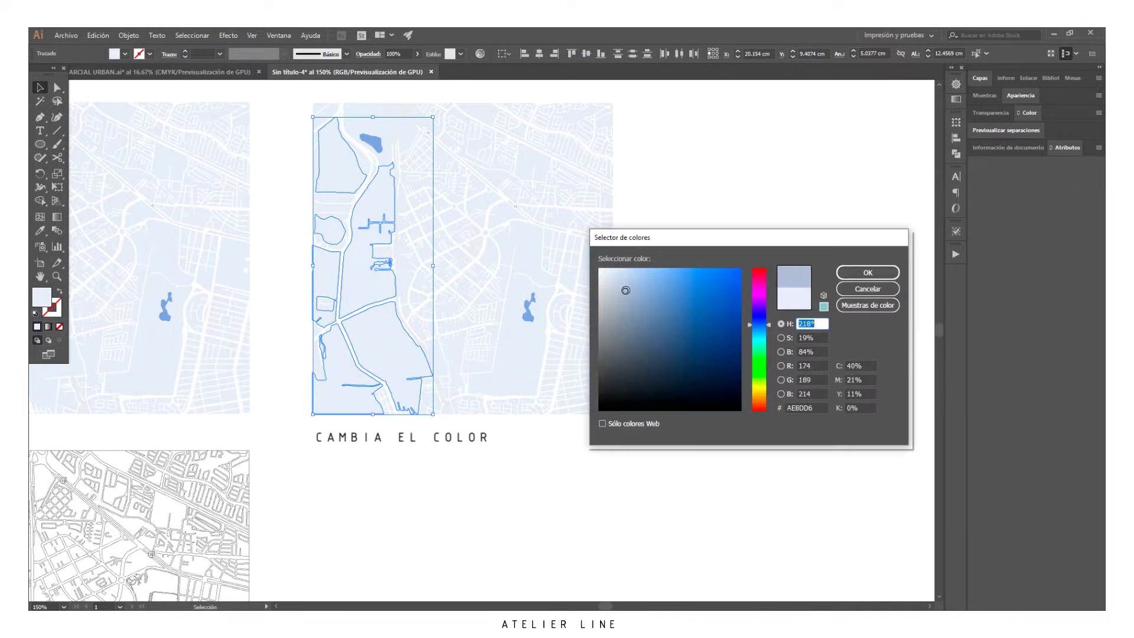
left_click(868, 273)
left_click(797, 273)
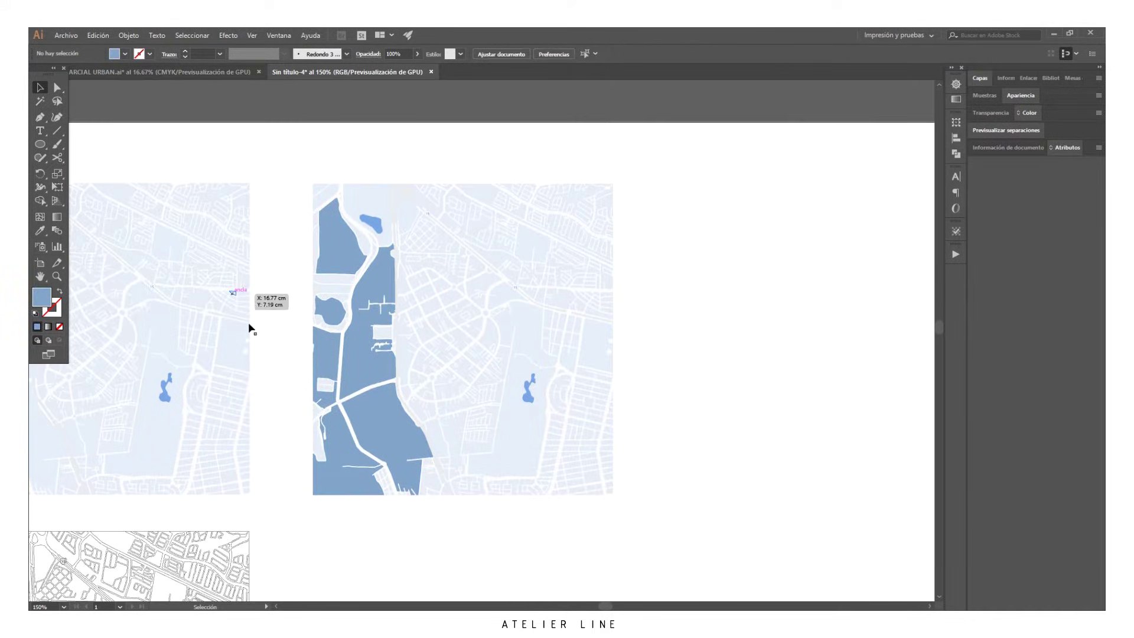
scroll(476, 248, "up", 2)
left_click(338, 275)
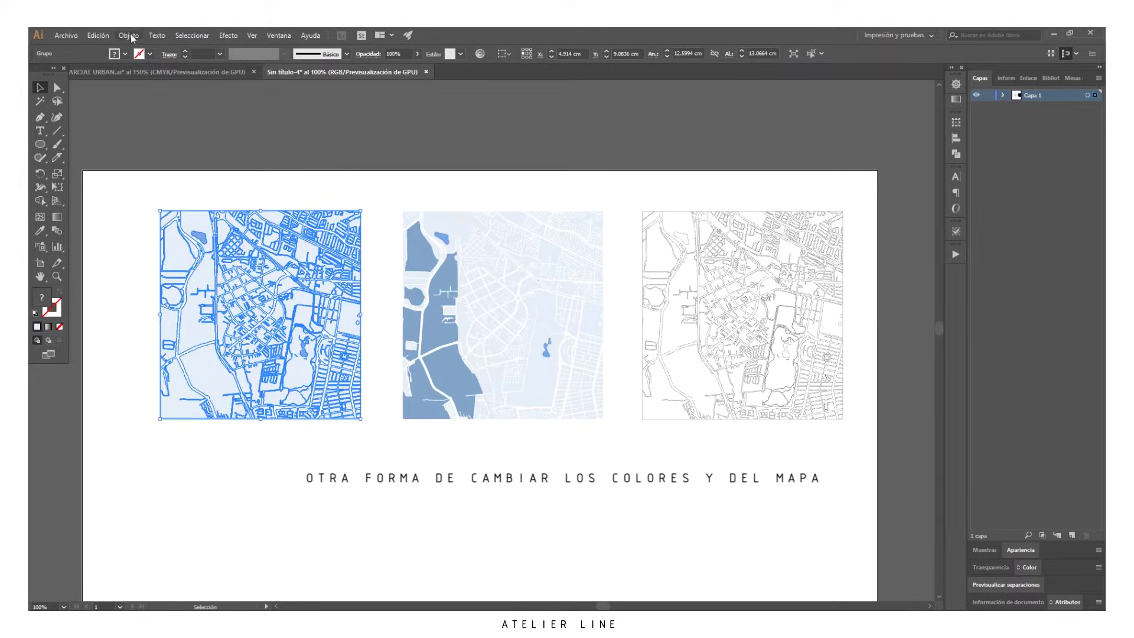
Open Volver a colorear ilustración for the left map and set the first replacement colours
left_click(100, 36)
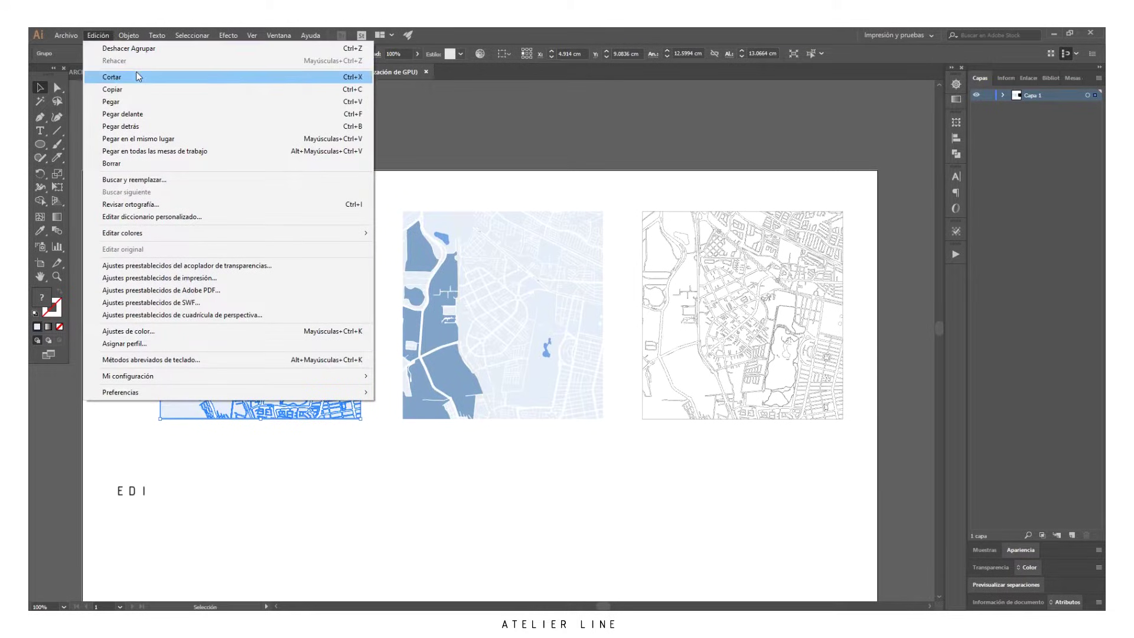
mouse_move(222, 233)
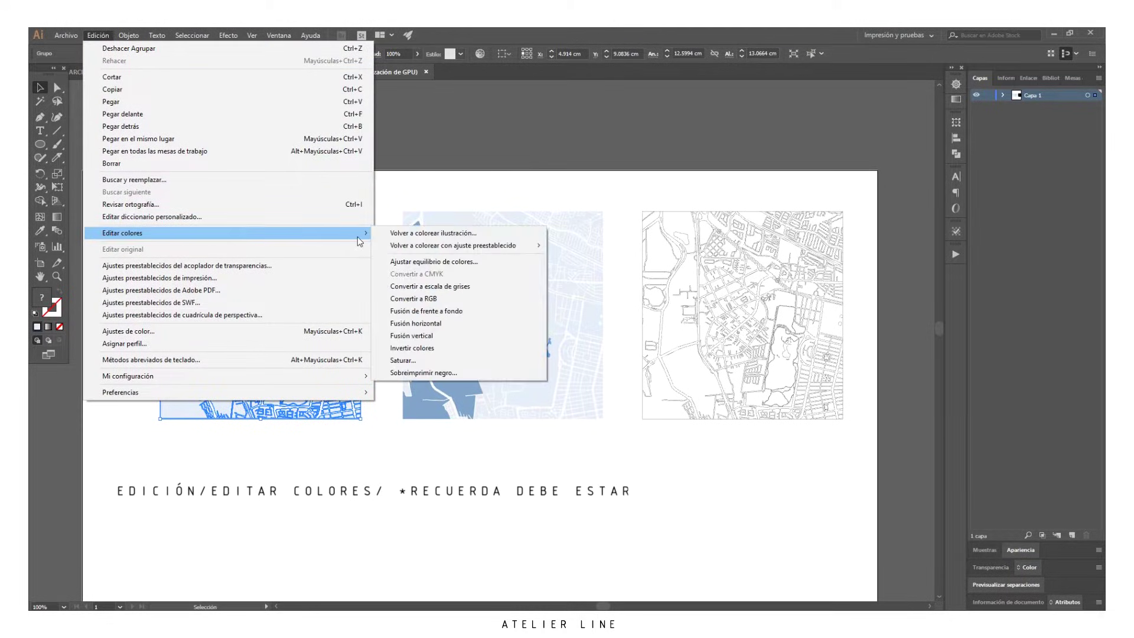
left_click(433, 233)
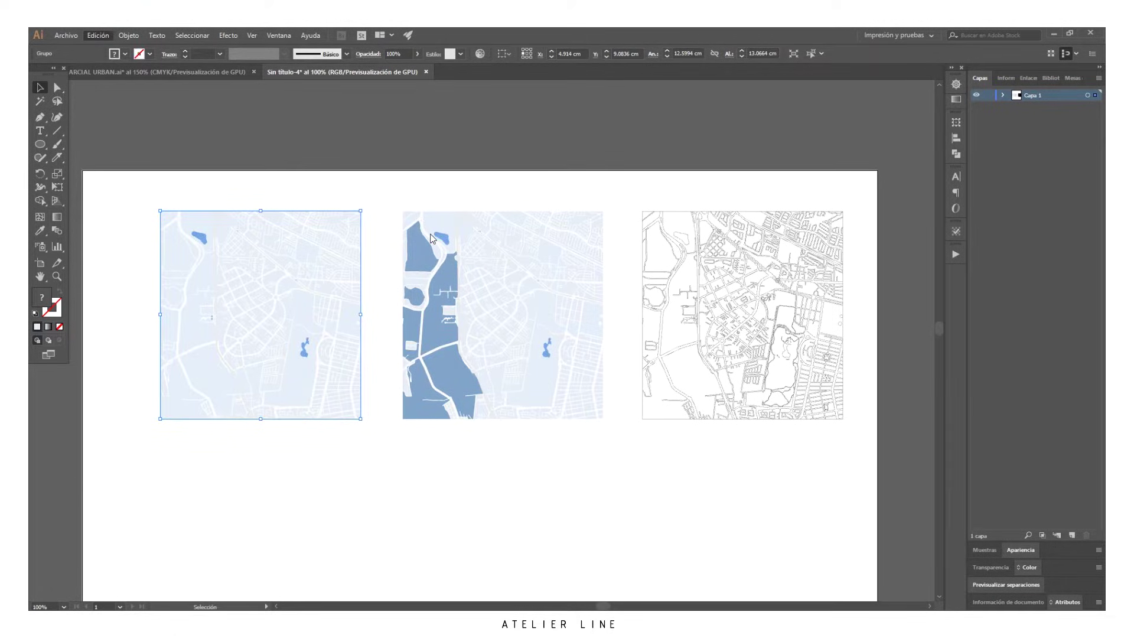
double_click(608, 260)
left_click(805, 270)
double_click(608, 333)
left_click(867, 272)
double_click(607, 332)
key("Return")
Choose a purple replacement shade and apply the lilac recolouring to the left map
double_click(607, 260)
double_click(607, 260)
left_click(727, 357)
left_click(868, 272)
left_click(705, 465)
left_click_drag(382, 501, 406, 433)
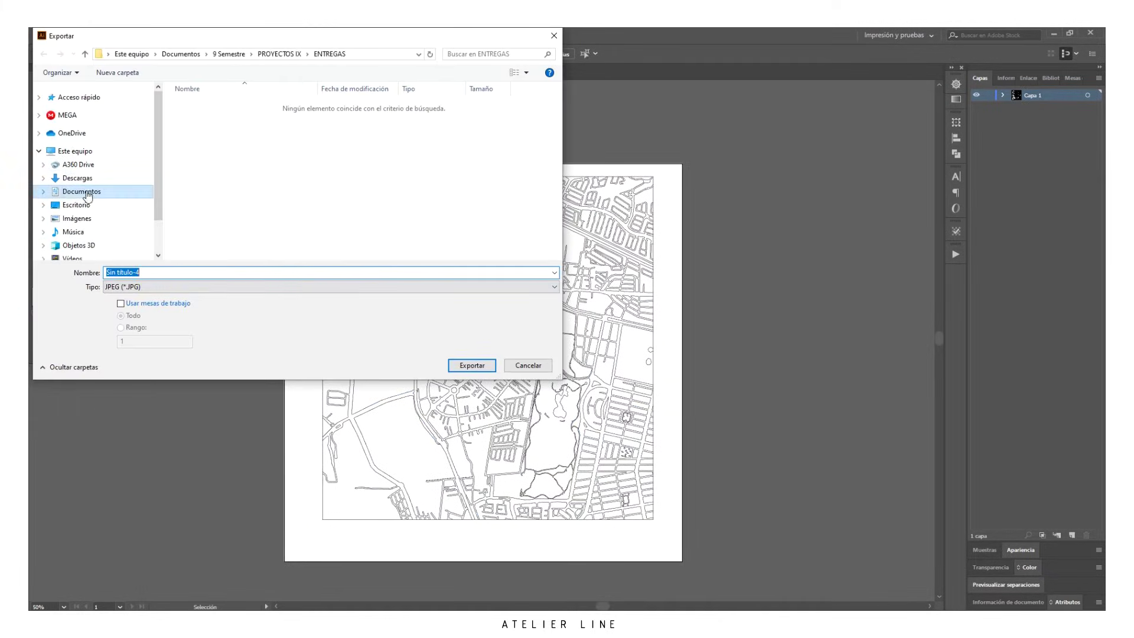
Export the map as 'mapa' in AutoCAD DWG format into ATELIERLINE, accepting the default DWG options
left_click(136, 192)
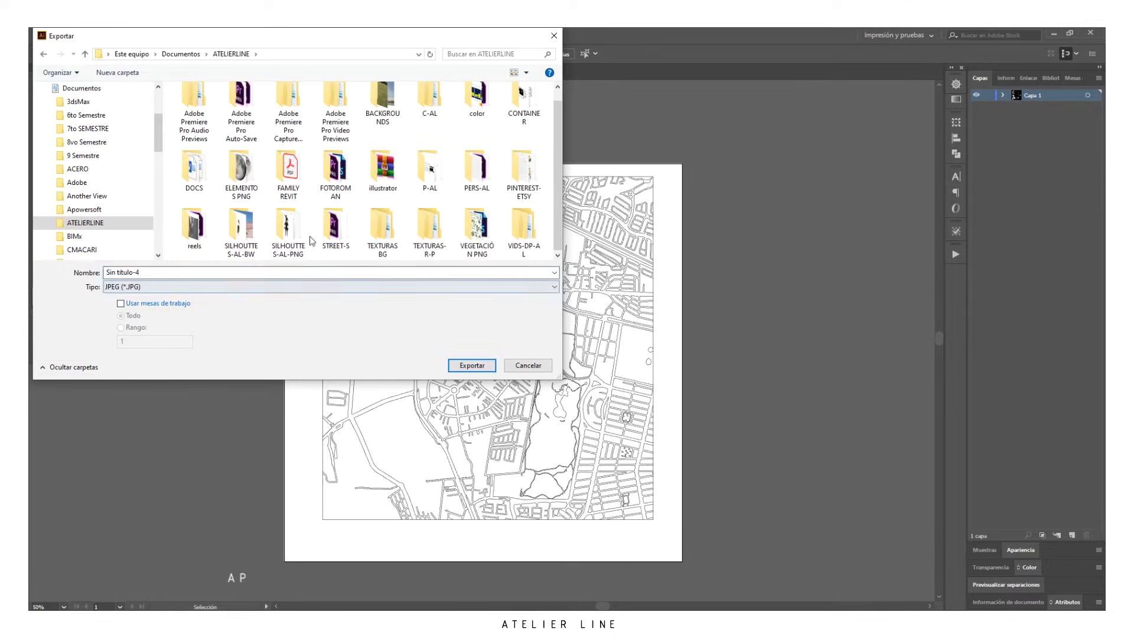
left_click(183, 287)
left_click(248, 336)
left_click(472, 365)
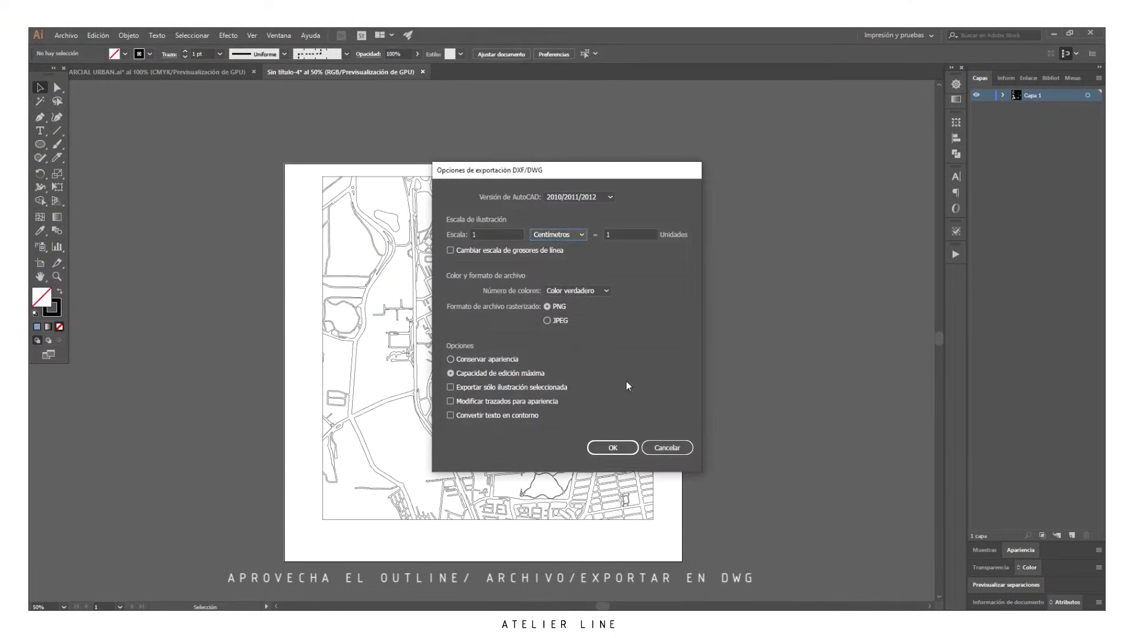
left_click(612, 447)
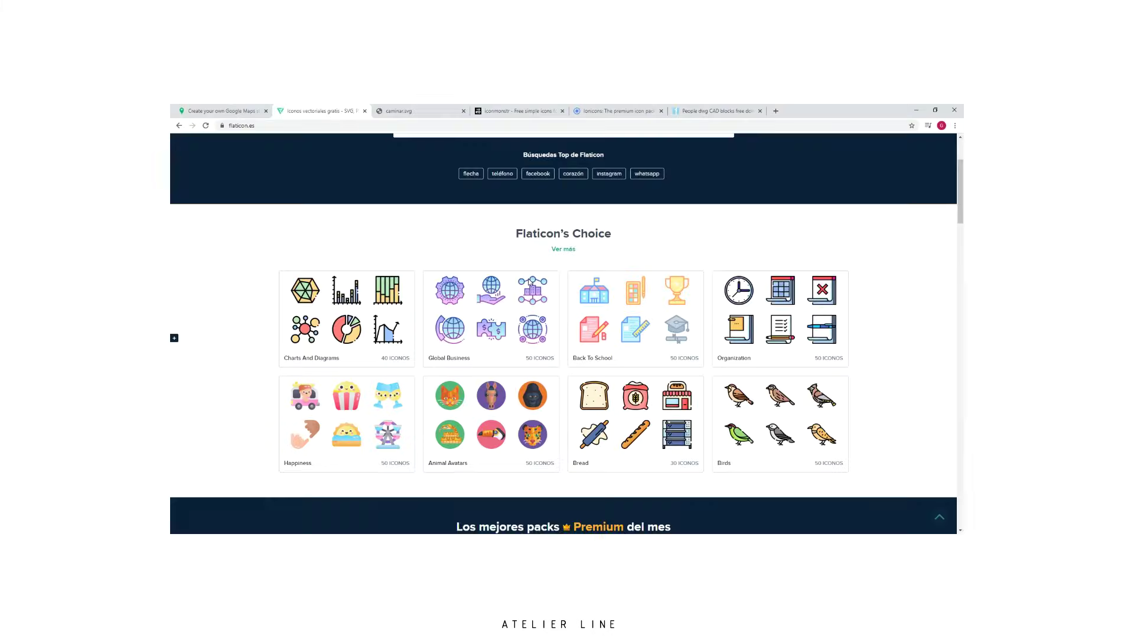
Search Flaticon for URBAN icons and open one icon's details
scroll(498, 267, "up", 2)
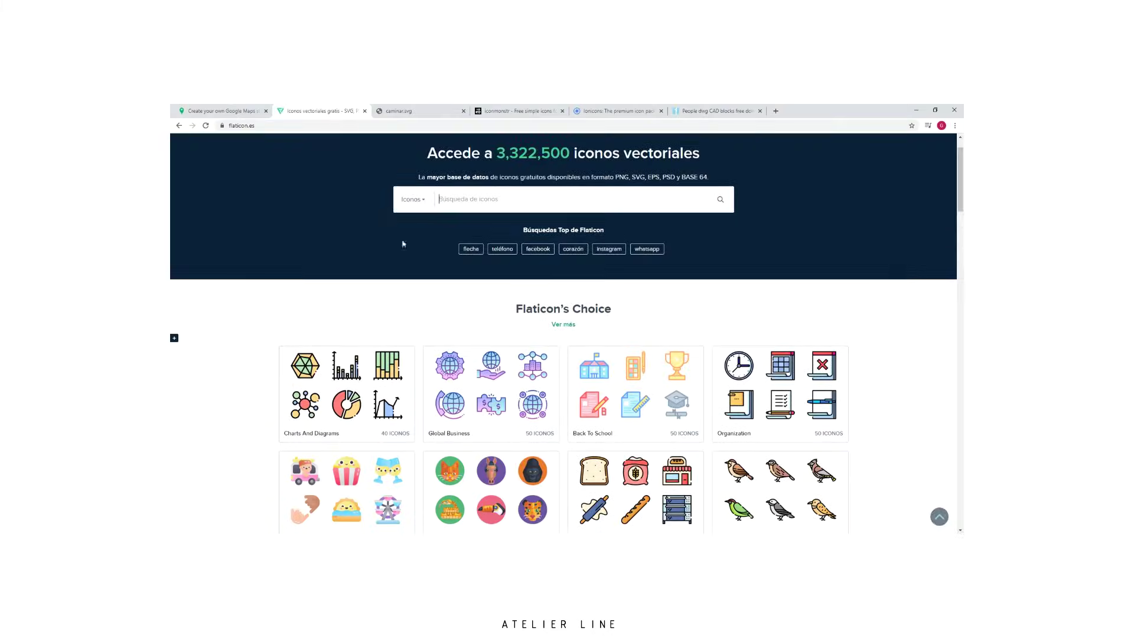
scroll(384, 171, "down", 3)
scroll(472, 189, "up", 3)
left_click(515, 200)
type("BAN")
key("Return")
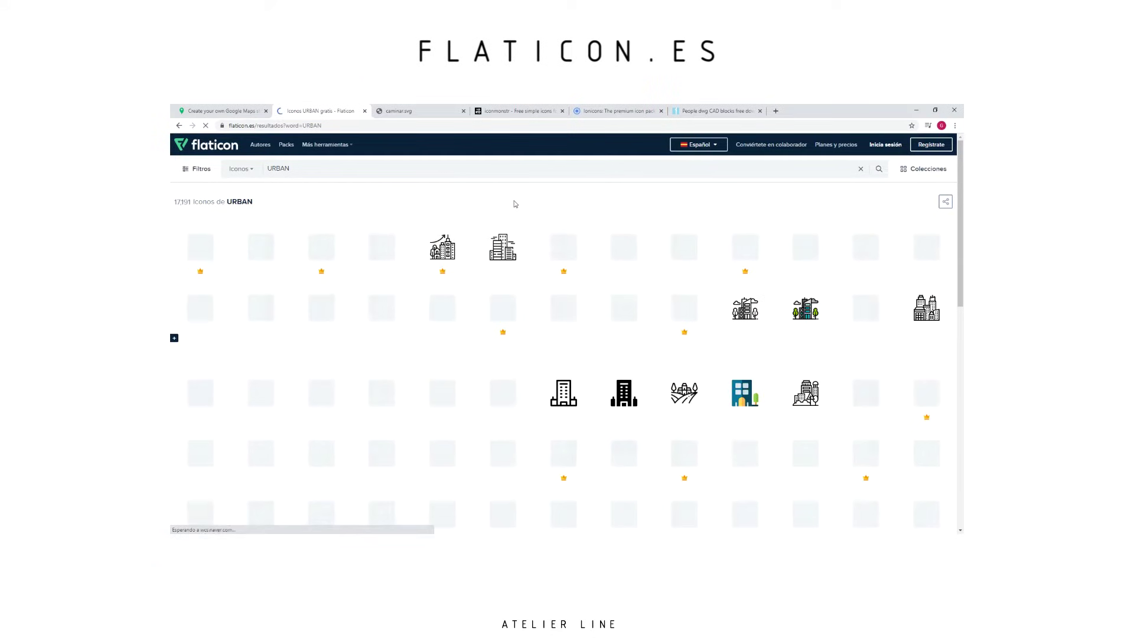
scroll(501, 331, "down", 1)
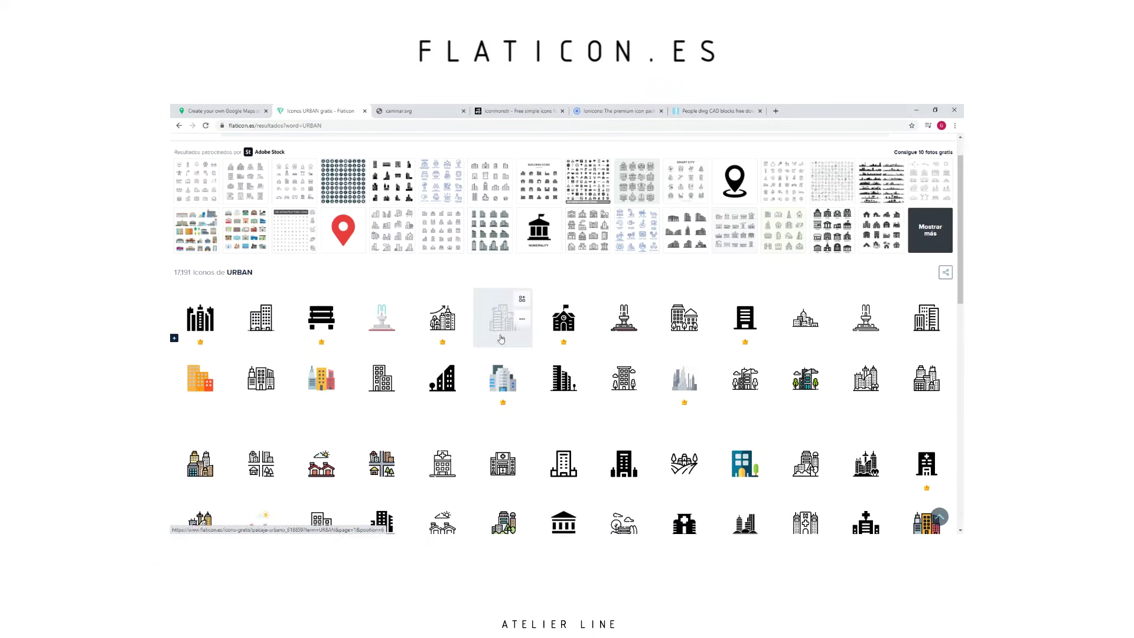
left_click(501, 338)
Browse the iconmonstr and Ionicons pages for urban building icons
scroll(241, 266, "down", 3)
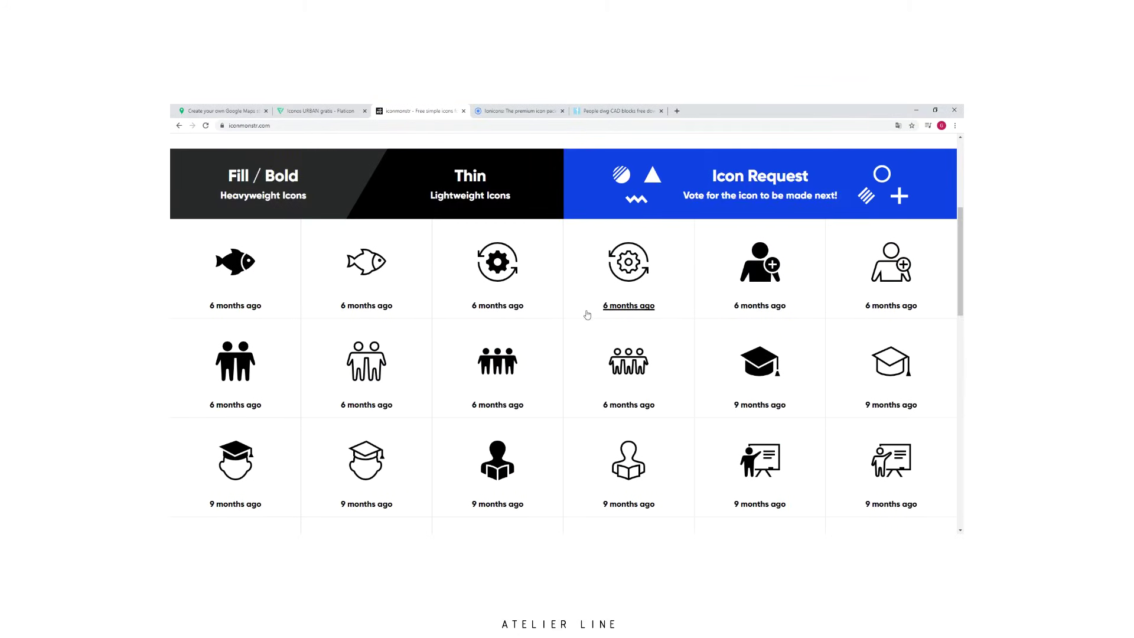
scroll(587, 315, "down", 2)
scroll(420, 239, "up", 3)
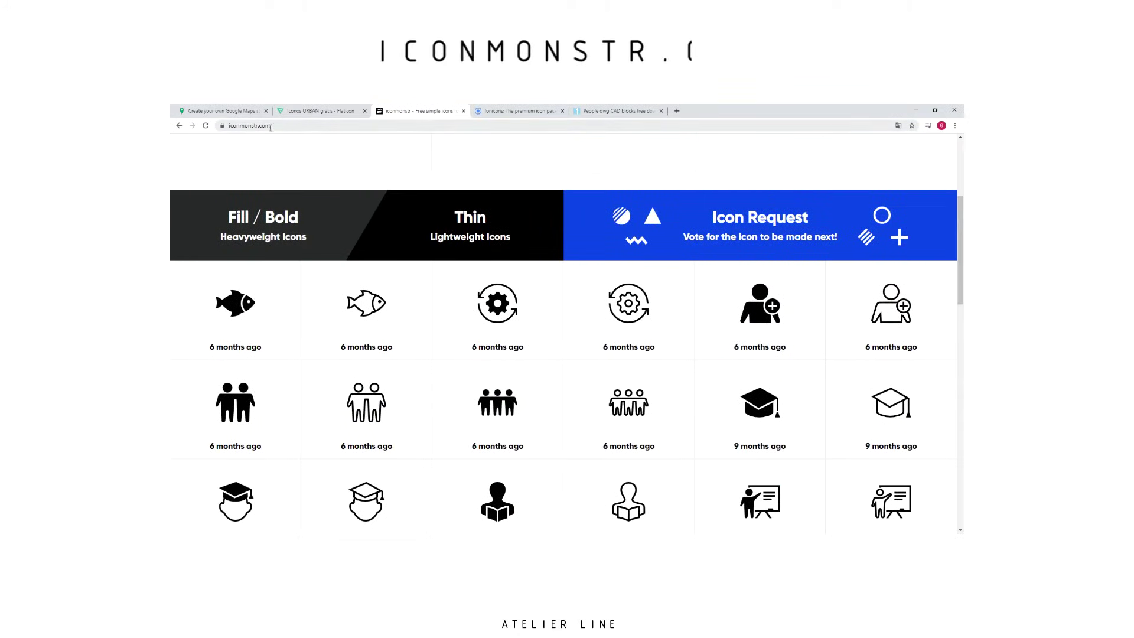
scroll(587, 200, "down", 2)
scroll(615, 240, "down", 2)
scroll(614, 240, "down", 3)
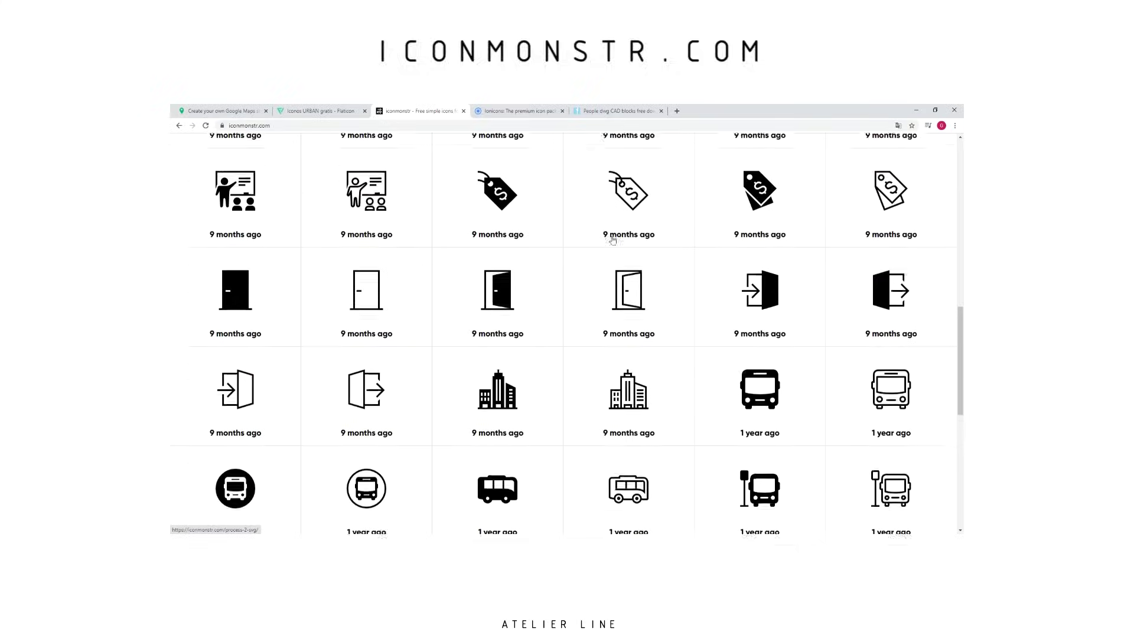
scroll(613, 239, "down", 3)
scroll(614, 240, "down", 2)
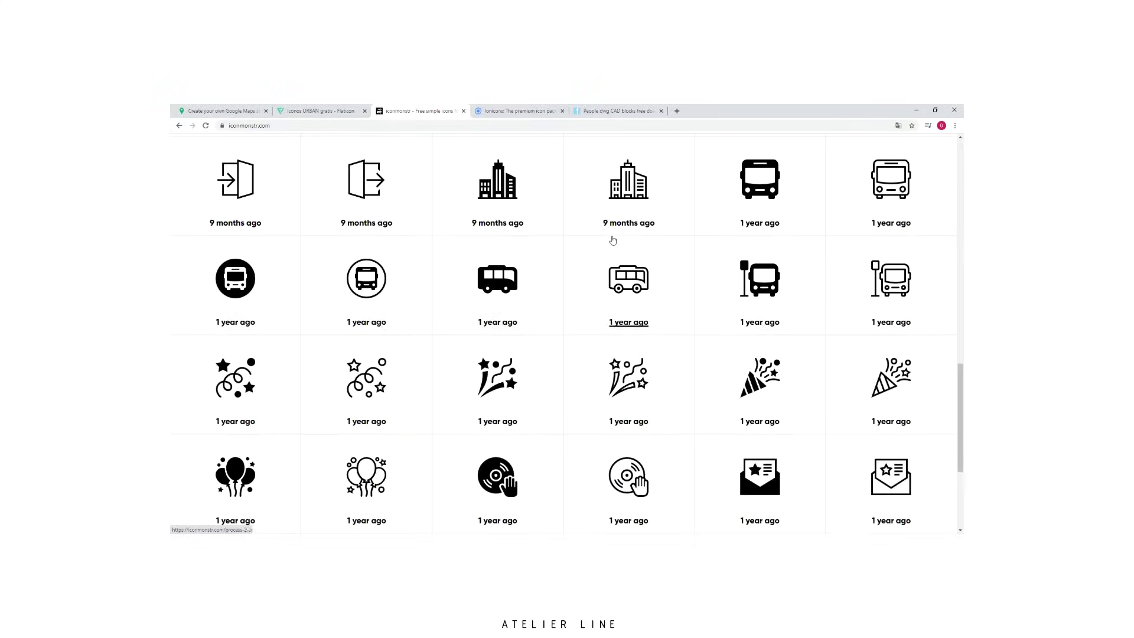
scroll(614, 240, "down", 2)
left_click(614, 240)
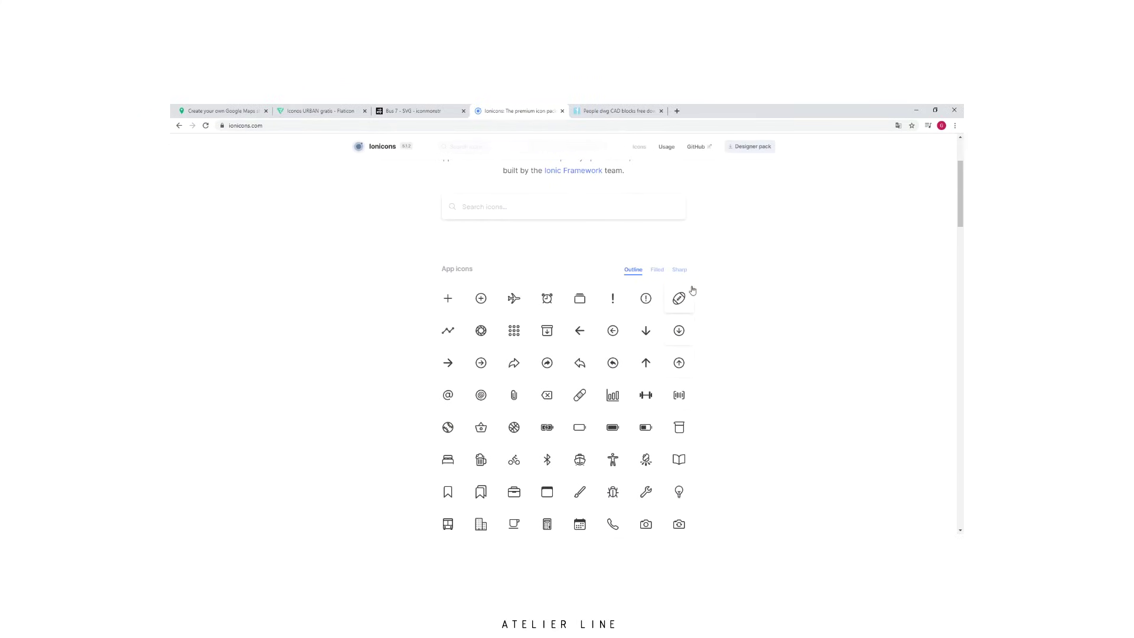
scroll(695, 283, "down", 5)
scroll(695, 279, "down", 5)
scroll(696, 276, "down", 5)
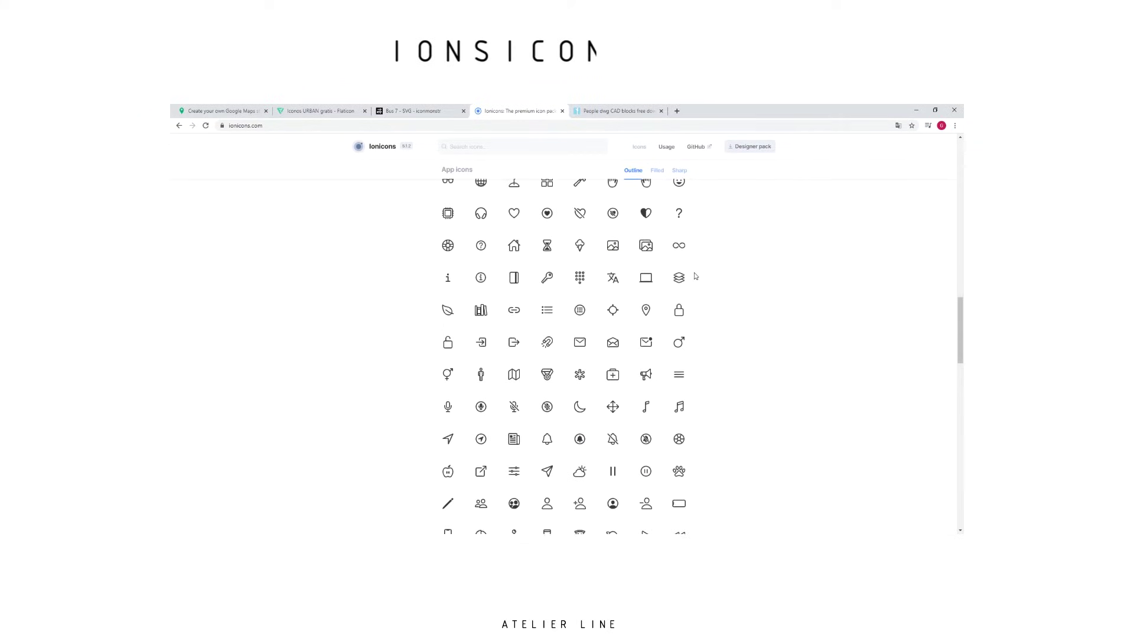
scroll(696, 274, "down", 5)
scroll(696, 272, "down", 5)
scroll(696, 271, "down", 5)
scroll(697, 272, "down", 3)
scroll(697, 269, "up", 5)
scroll(699, 266, "up", 5)
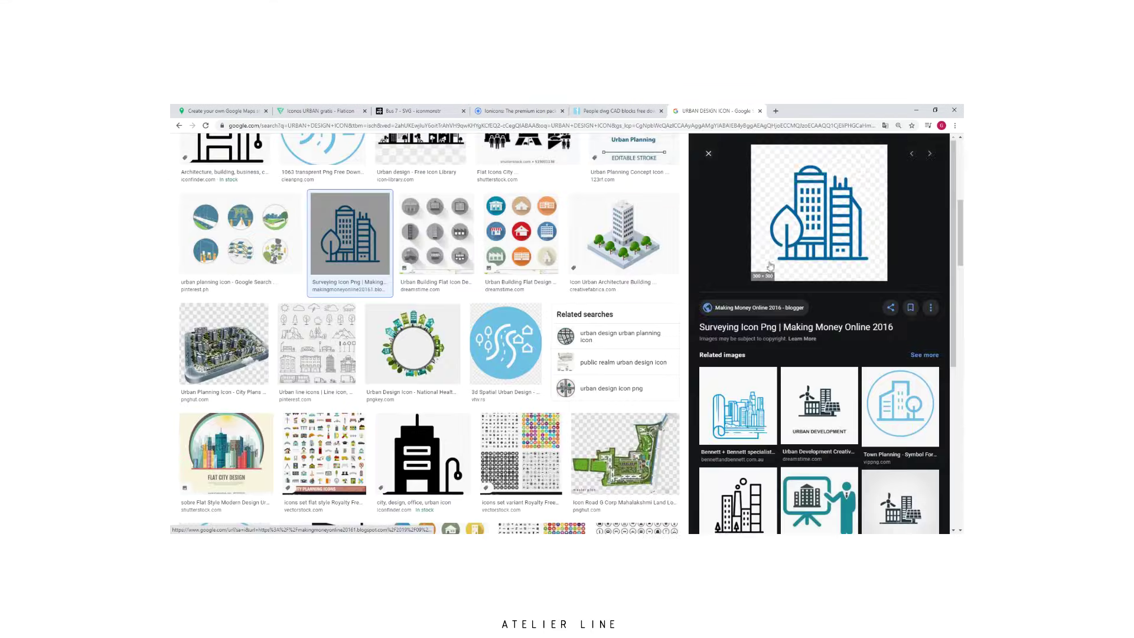
Save the blue building-and-tree preview image into the Documents ATELIERLINE folder
right_click(787, 236)
left_click(827, 287)
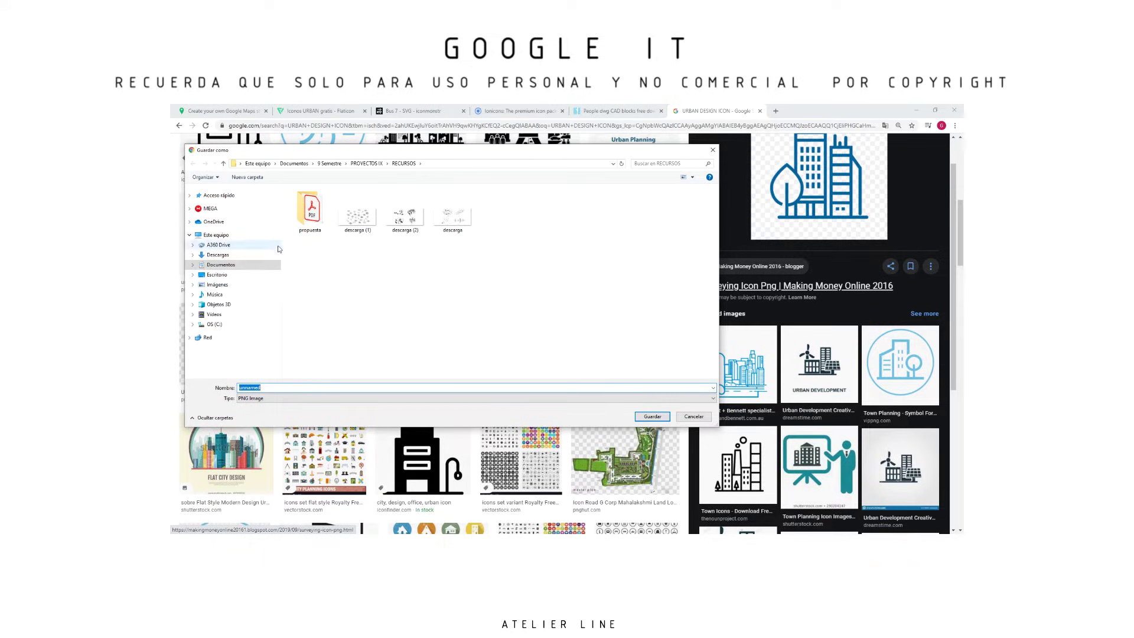
left_click(221, 265)
double_click(307, 280)
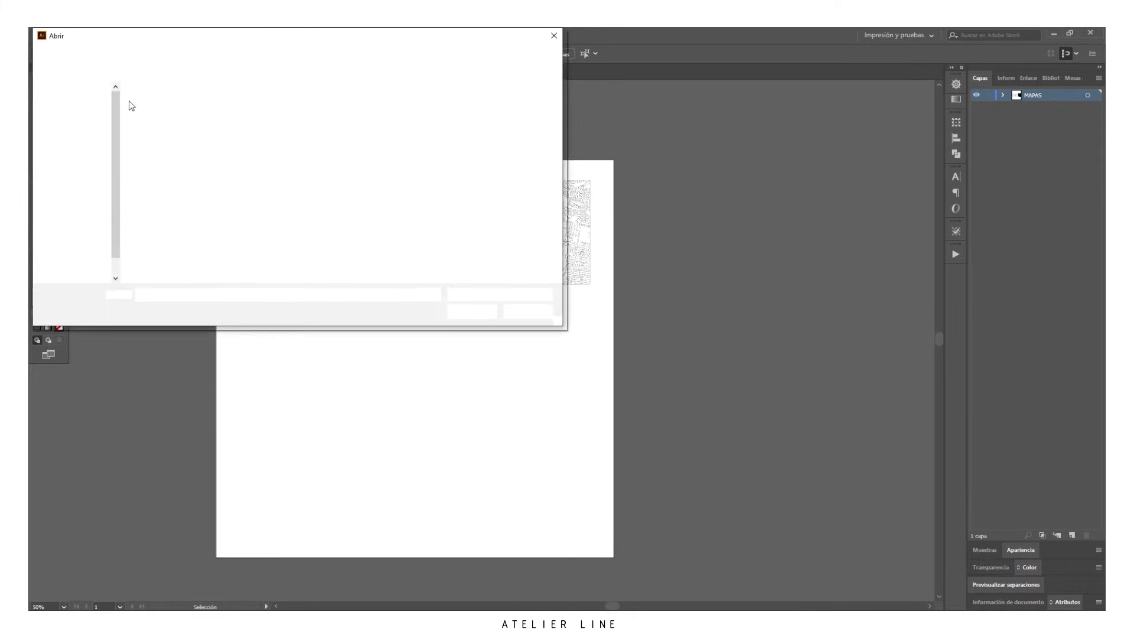
Open ICON.png, move it below the maps and scale it to about 10.9 cm
left_click(284, 183)
left_click(473, 312)
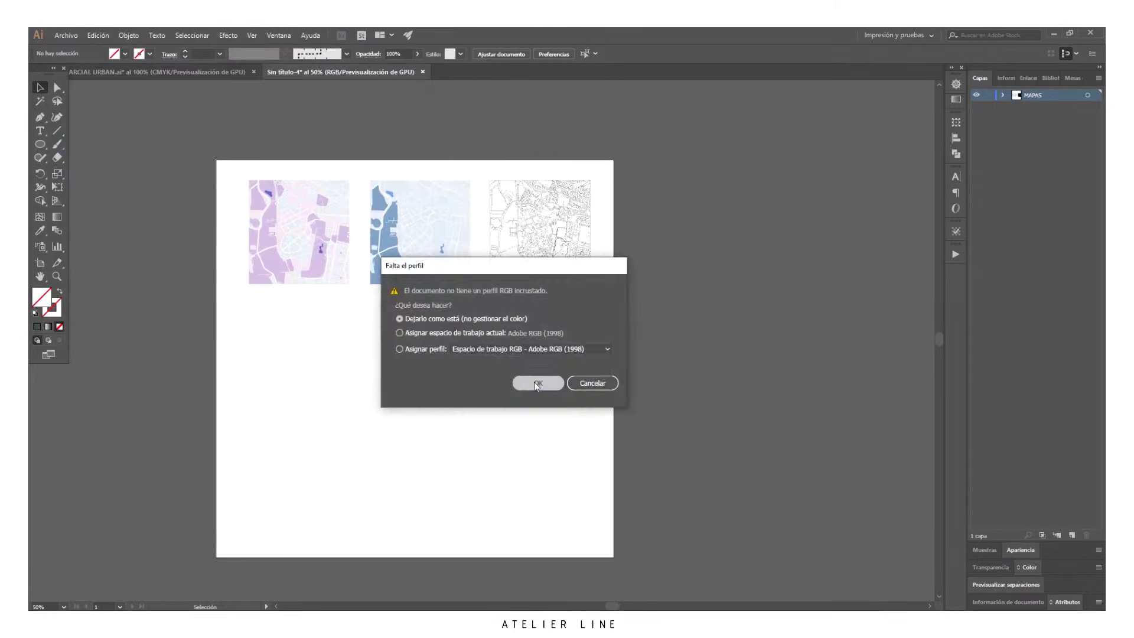
left_click(534, 383)
mouse_move(476, 362)
left_mouse_down()
mouse_move(391, 321)
mouse_move(307, 378)
left_mouse_up()
left_click_drag(378, 426, 431, 316)
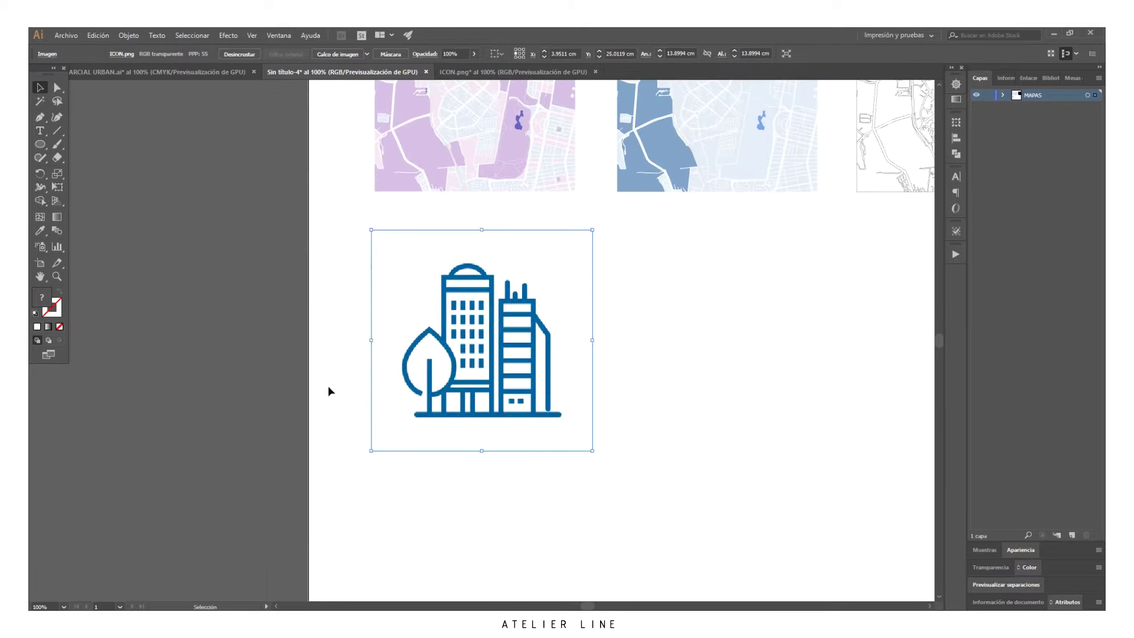
mouse_move(462, 410)
left_mouse_down()
mouse_move(594, 568)
mouse_move(489, 451)
left_mouse_up()
left_click_drag(402, 366, 345, 367)
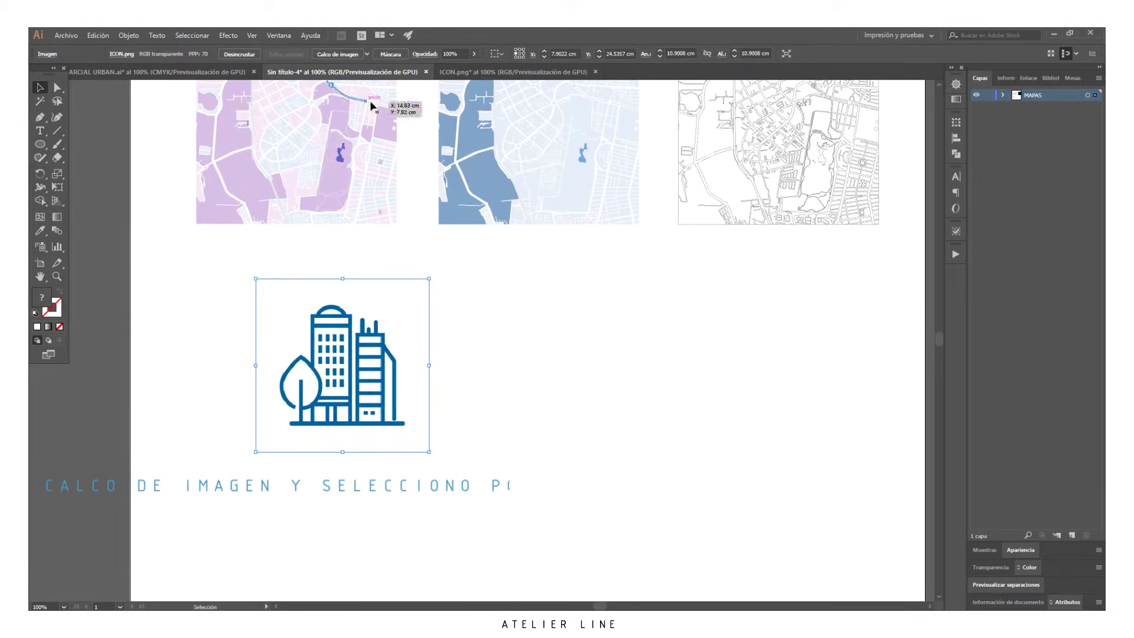
Image-trace the icon with the [Por defecto] preset into black line art
left_click(366, 54)
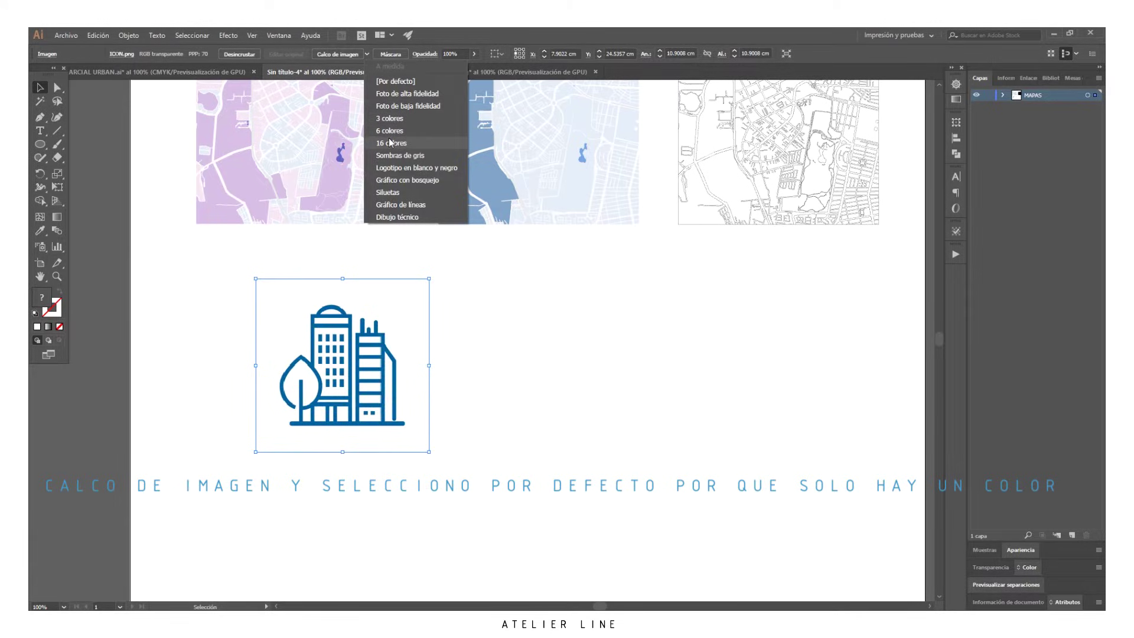
left_click(350, 55)
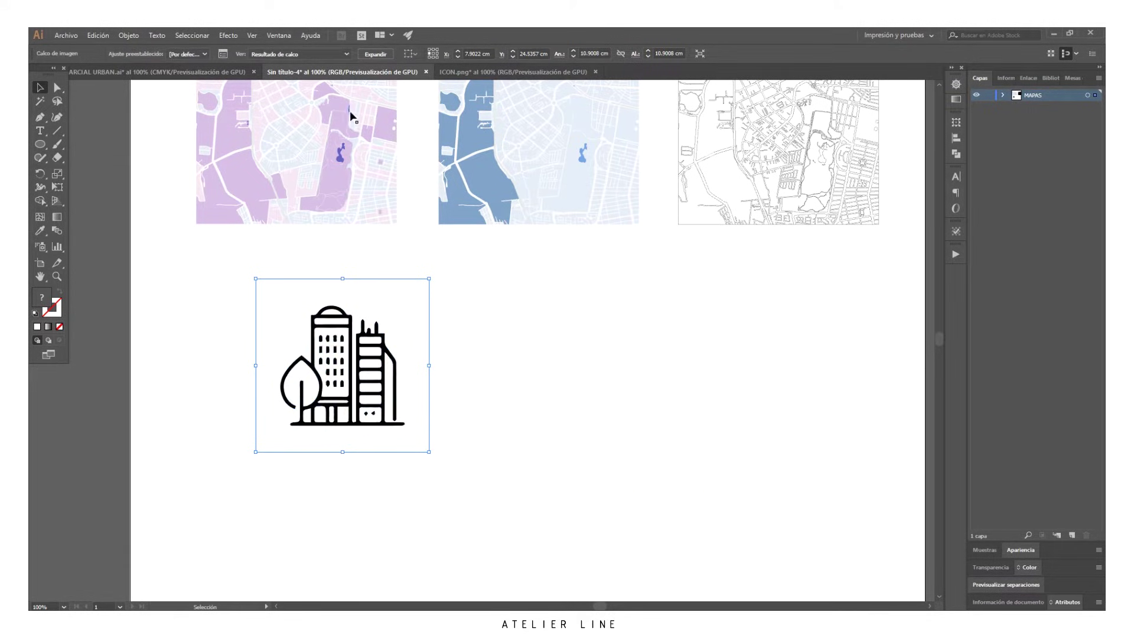
left_click(223, 53)
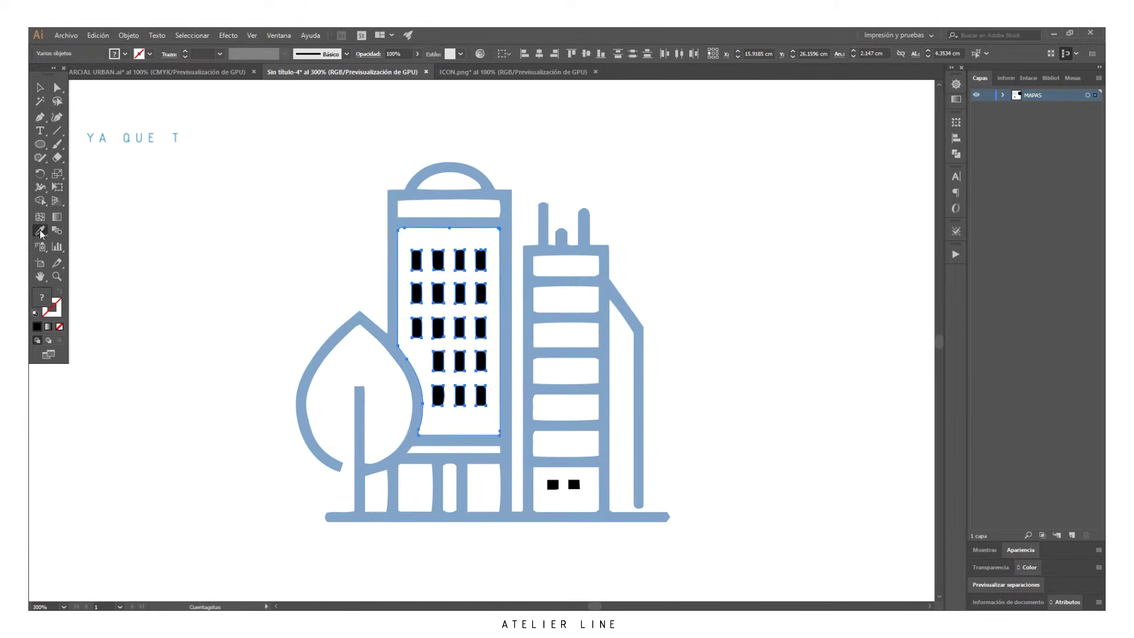
Select the tower's window shapes and give them a pale grey fill
left_click_drag(429, 349, 494, 414)
left_click(557, 488, "shift")
double_click(42, 296)
left_click(866, 272)
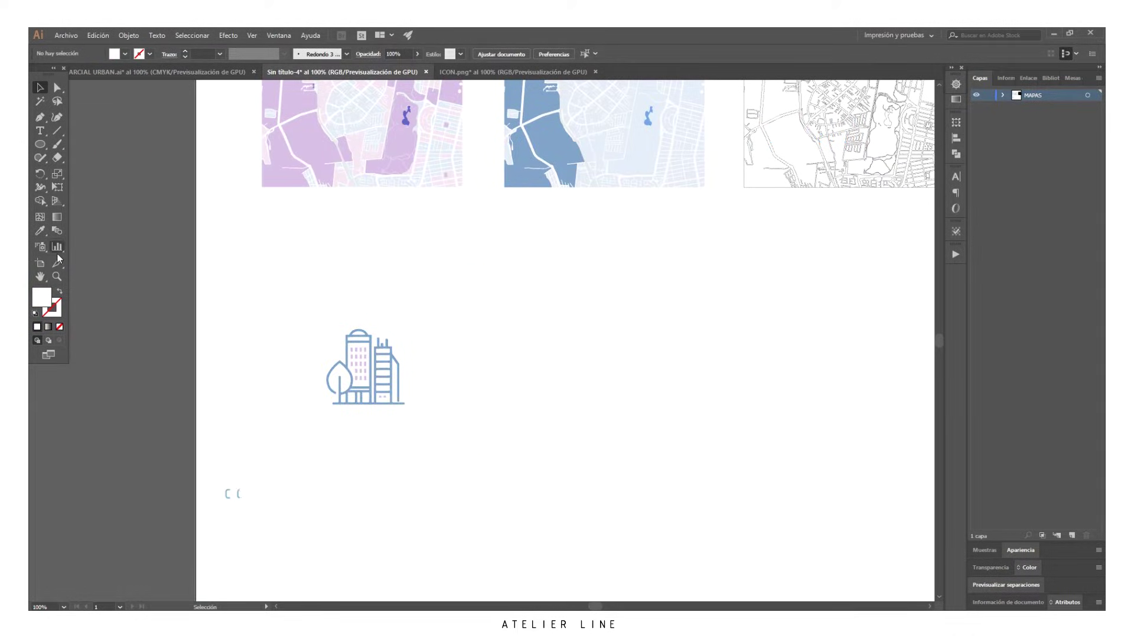
Draw a circle around the building icon, send it behind, and cancel the Ellipse dialog
left_click(40, 145)
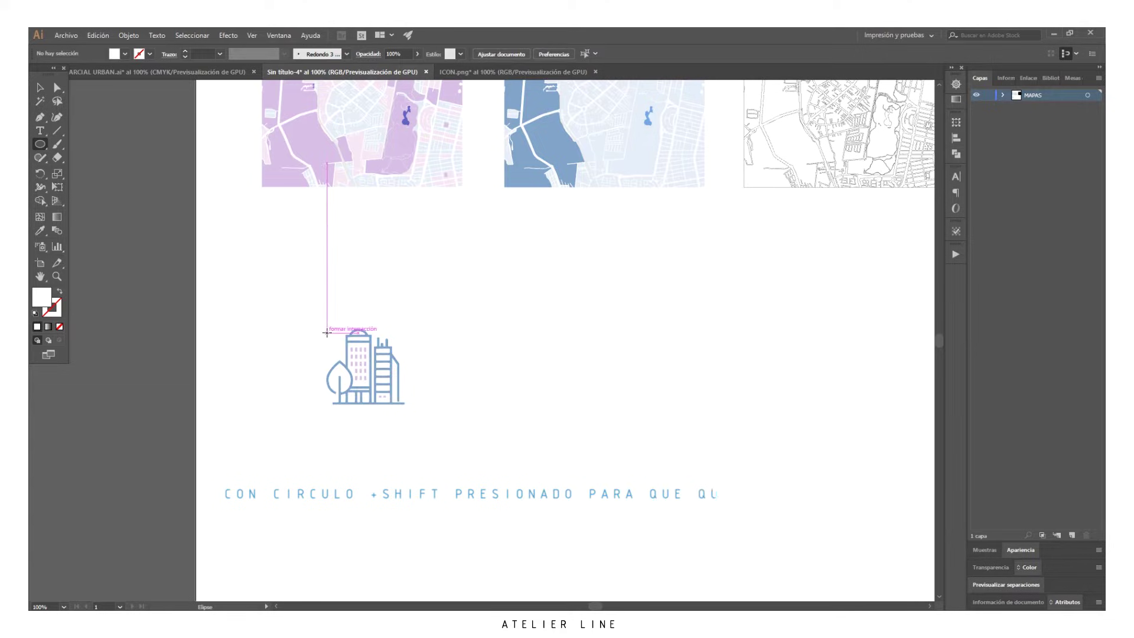
left_click_drag(303, 313, 429, 419)
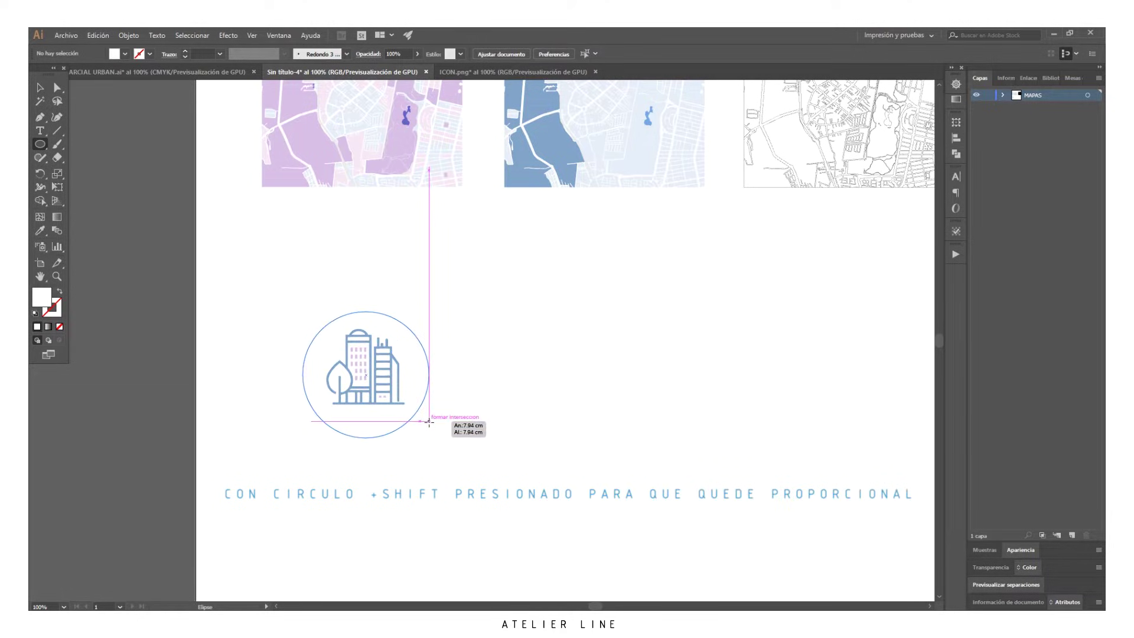
left_click_drag(428, 419, 417, 424)
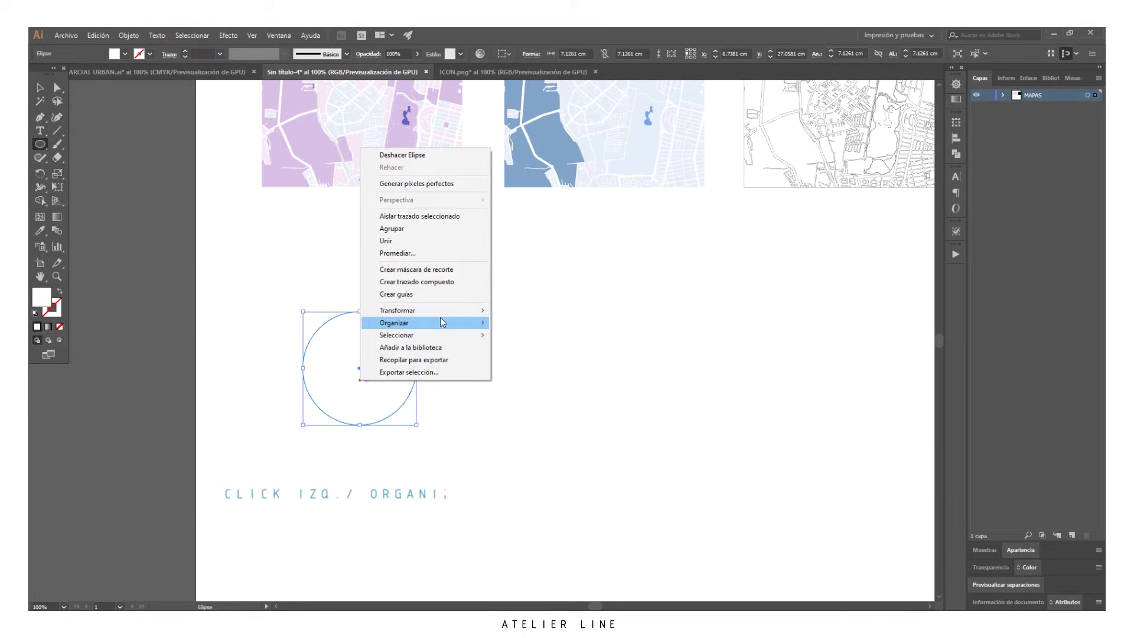
mouse_move(424, 322)
left_click(538, 360)
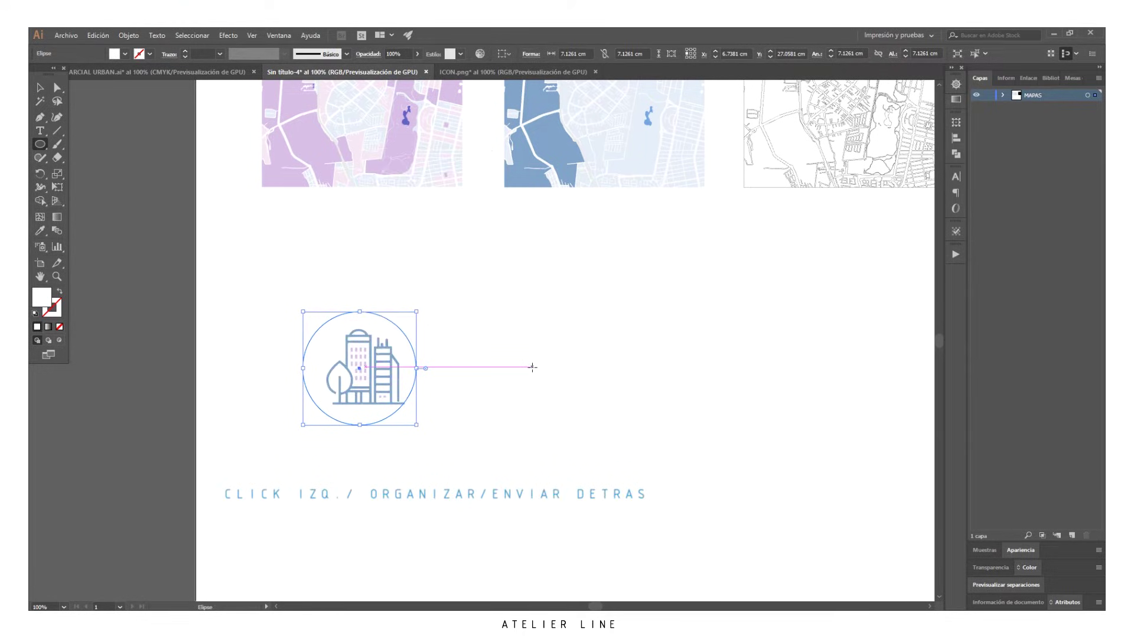
left_click(532, 366)
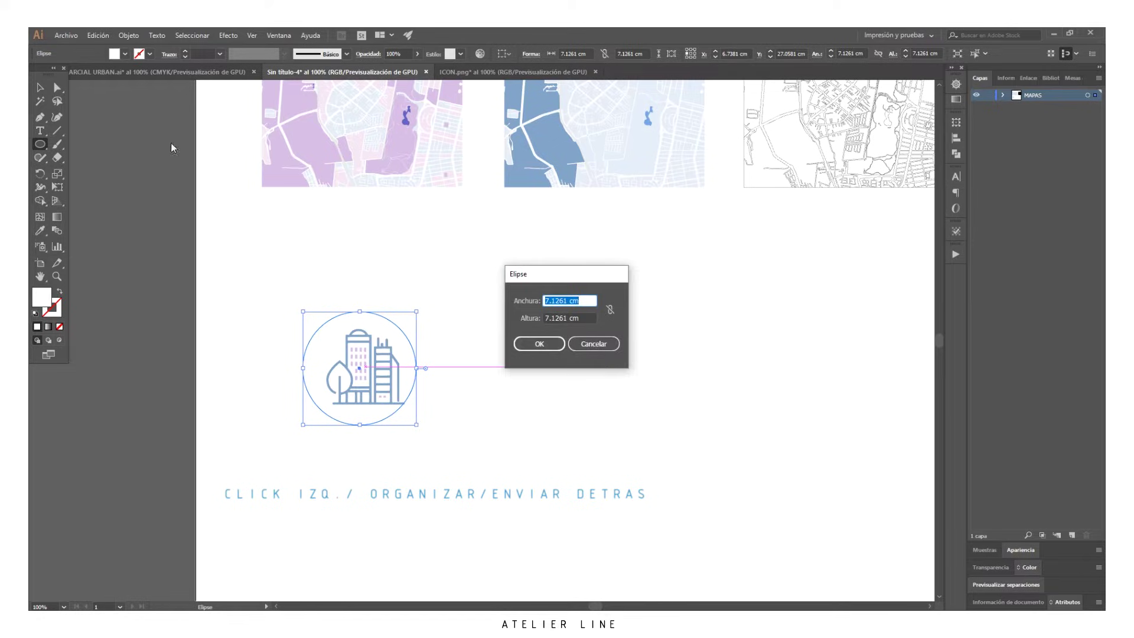
left_click(601, 344)
Move the icon aside and give the circle the icon's blue as an outline stroke
key("v")
left_click_drag(360, 367, 544, 396)
key("i")
left_click(534, 384)
left_click(60, 292)
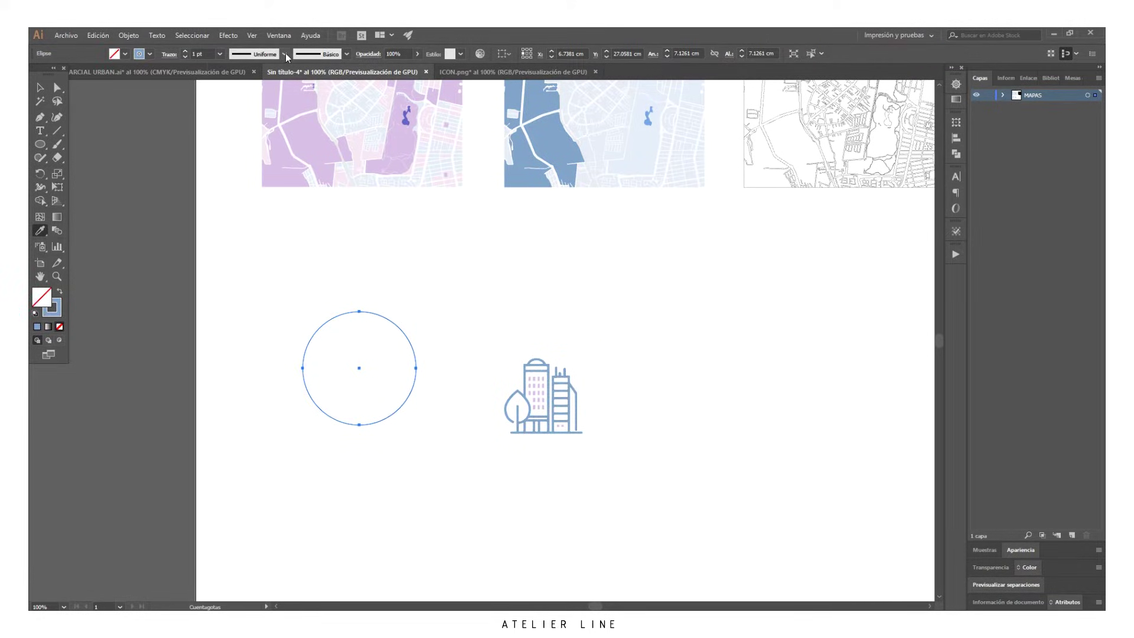
Try a 6 pt outline, then a dotted brush outline at 10 pt
left_click(219, 54)
left_click(231, 189)
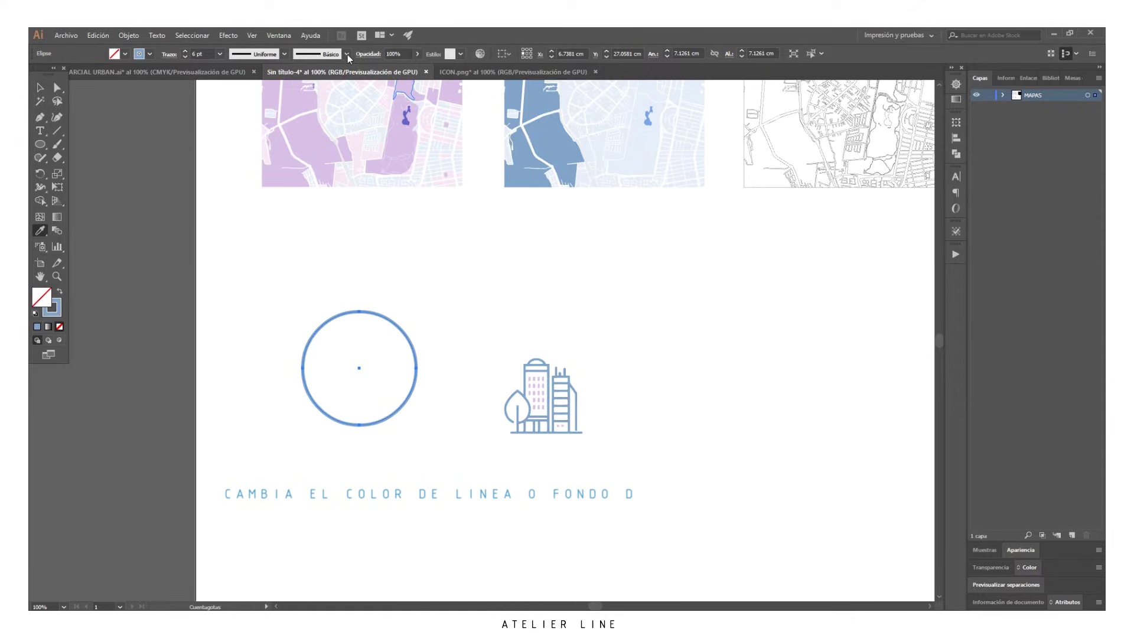
left_click(347, 54)
left_click(293, 125)
left_click(219, 54)
left_click(237, 217)
Move the building icon back into the circle, keeping it in front
key("v")
left_click_drag(556, 417, 372, 383)
right_click(415, 365)
left_click(447, 440)
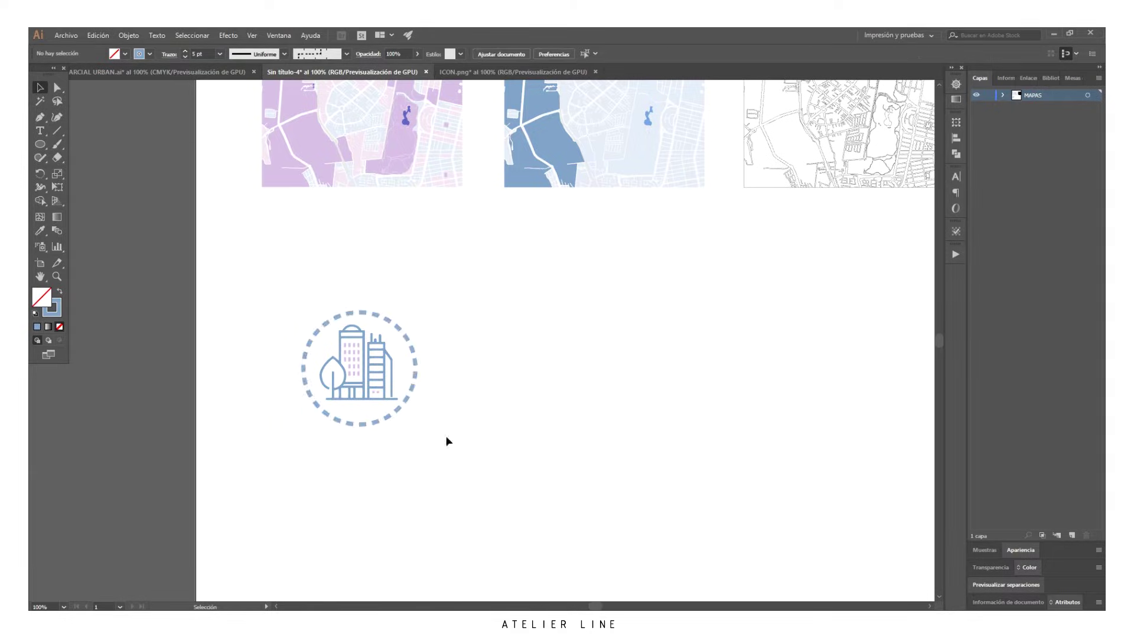
Revert the circle to a solid Basic stroke and select icon and circle together
key("ctrl+plus")
left_click(470, 413)
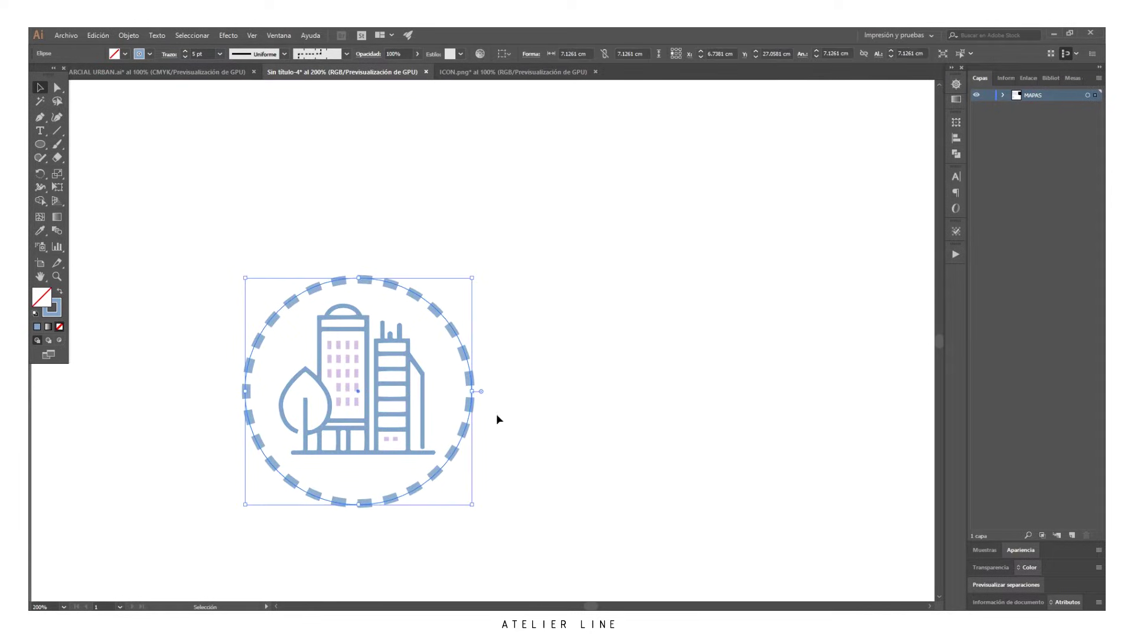
left_click(347, 53)
left_click(261, 77)
left_click(223, 258)
key("ctrl+minus")
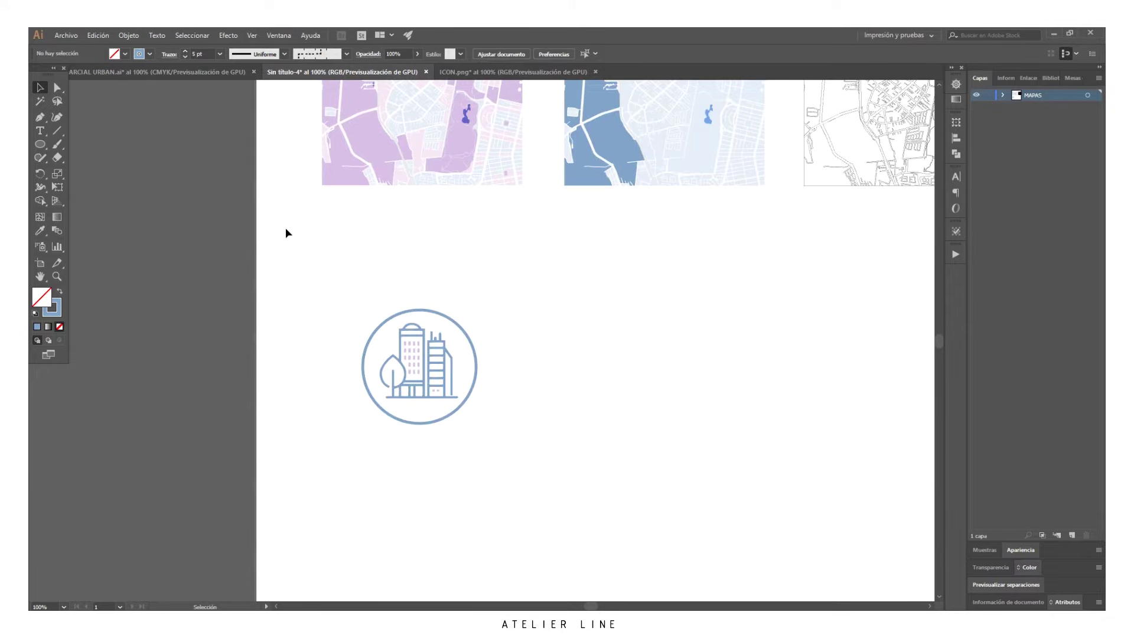
left_click_drag(327, 287, 439, 382)
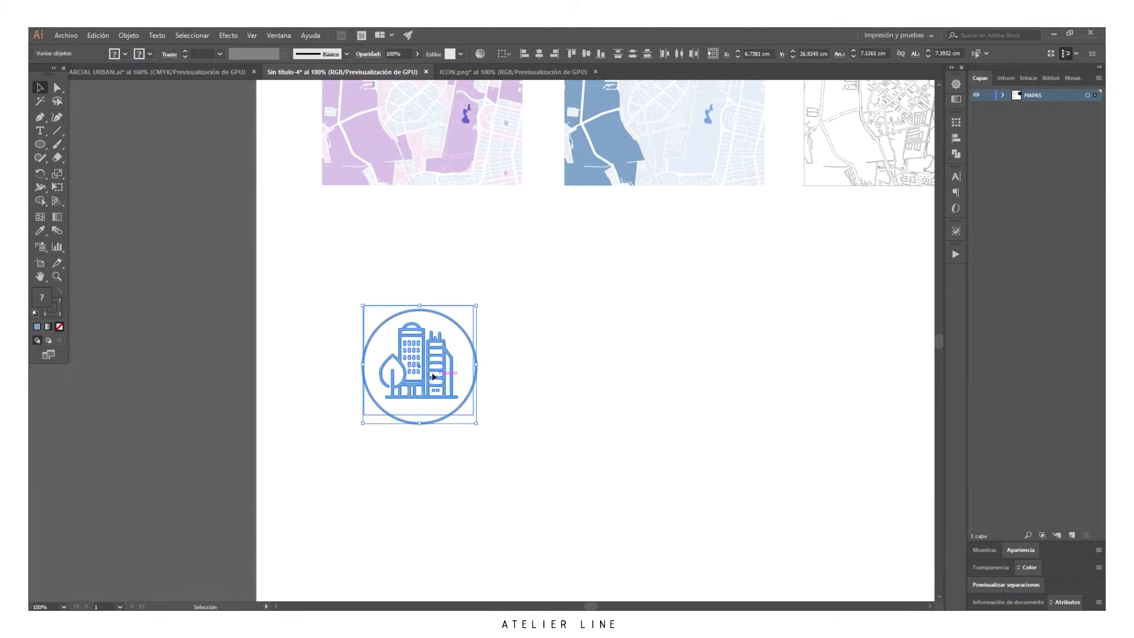
Eyedrop the sampled colours onto the building icon and reposition it
left_click(40, 230)
left_click(220, 54)
left_click(233, 136)
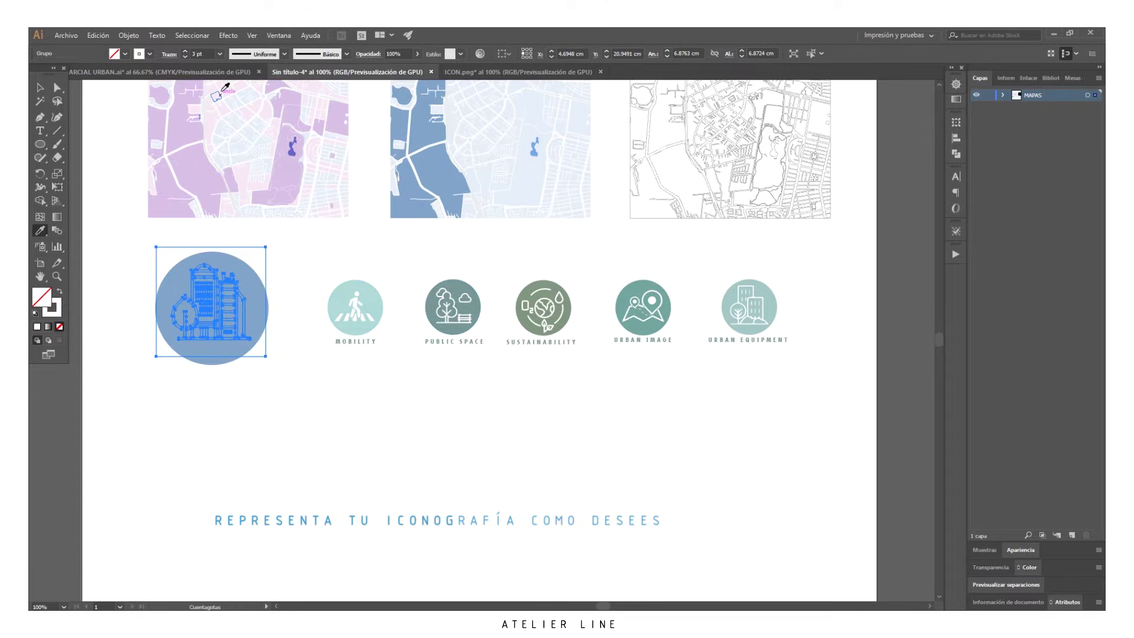
key("v")
right_click(271, 304)
left_click(340, 501)
mouse_move(217, 321)
left_mouse_down()
mouse_move(289, 453)
mouse_move(226, 315)
left_mouse_up()
Thin the icon's lines to 2 pt and bring it in front of the circle
left_click(220, 54)
left_click(239, 124)
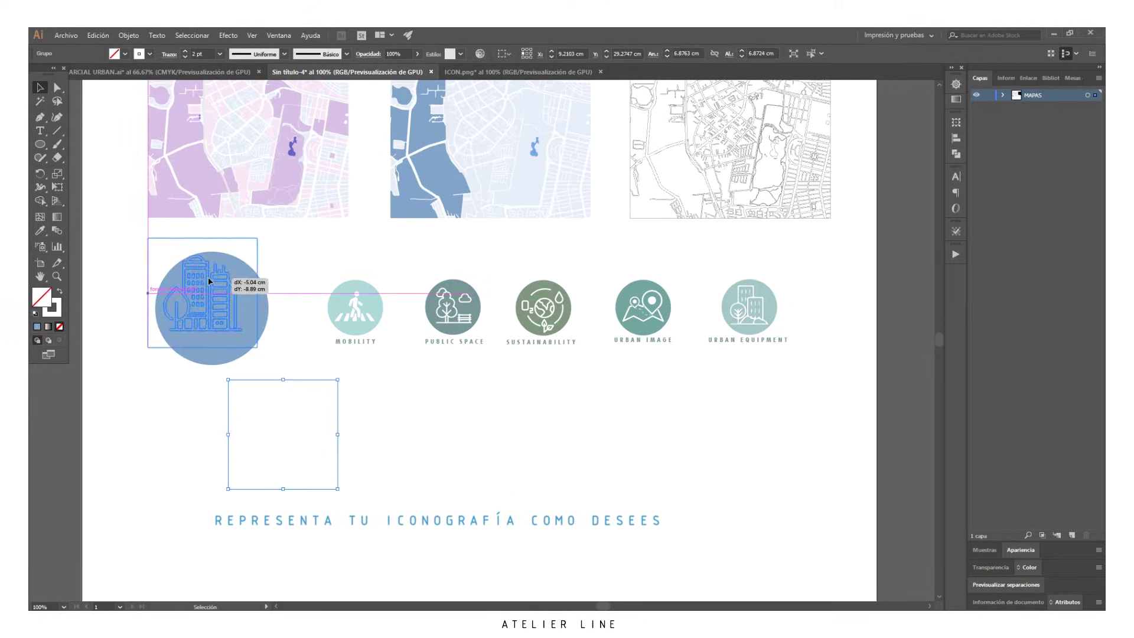
right_click(225, 316)
left_click(402, 430)
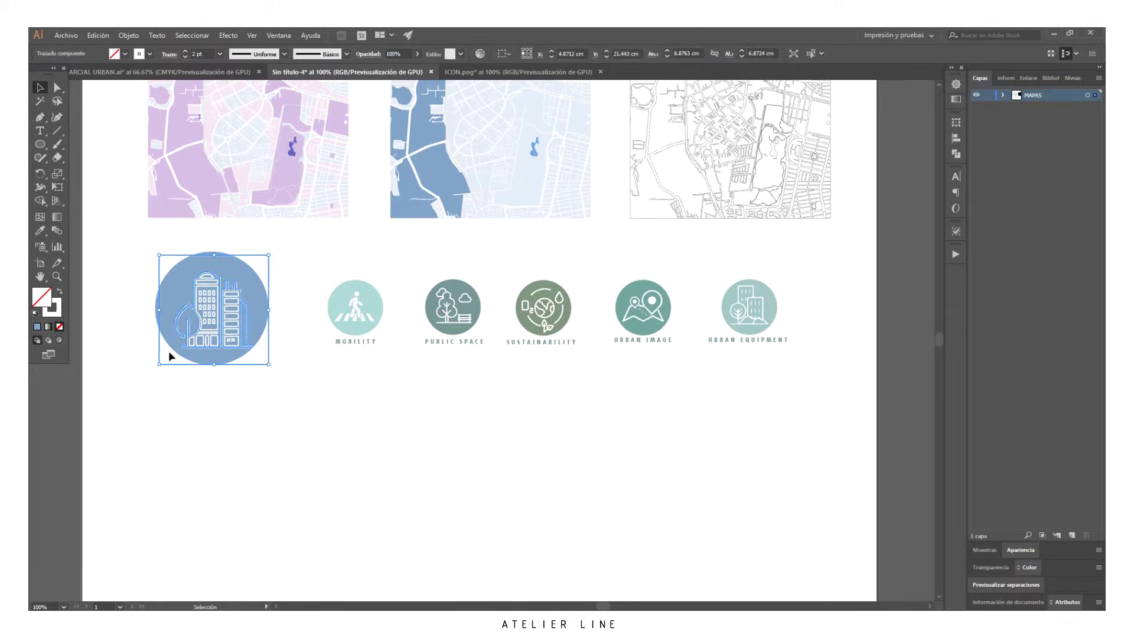
Duplicate the blue badge down-right and enlarge a separate copy of its circle
scroll(381, 245, "down", 3)
scroll(381, 246, "left", 2)
left_click_drag(381, 246, 567, 348)
key("ctrl+plus")
left_click_drag(582, 406, 503, 373)
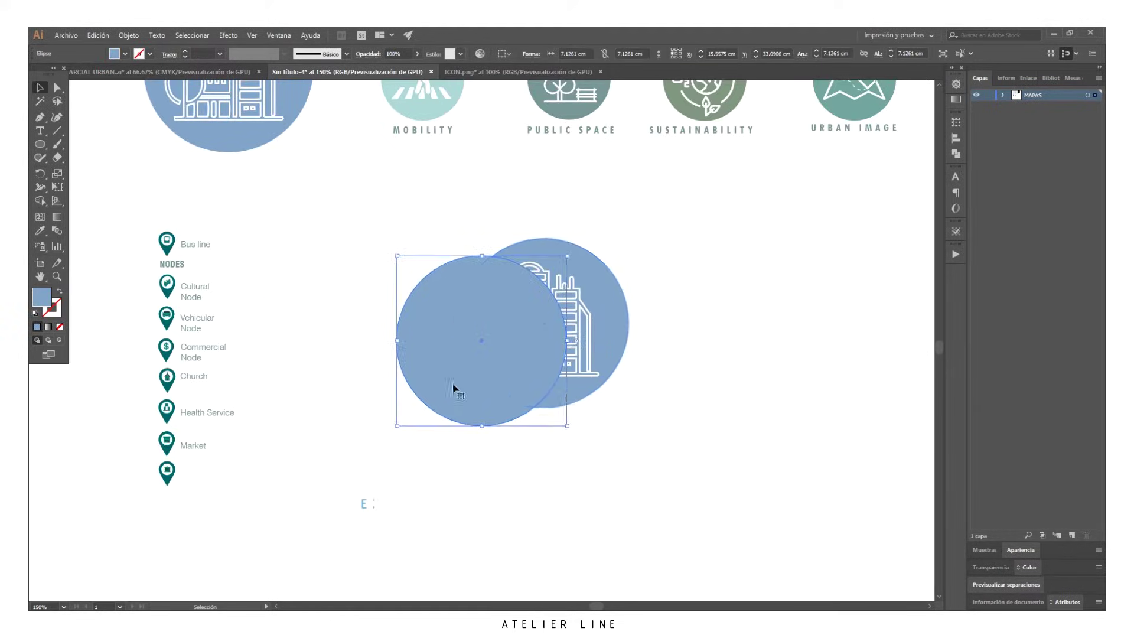
left_click_drag(624, 241, 643, 222)
Send the larger circle behind the badge and give it a pale blue fill
right_click(552, 316)
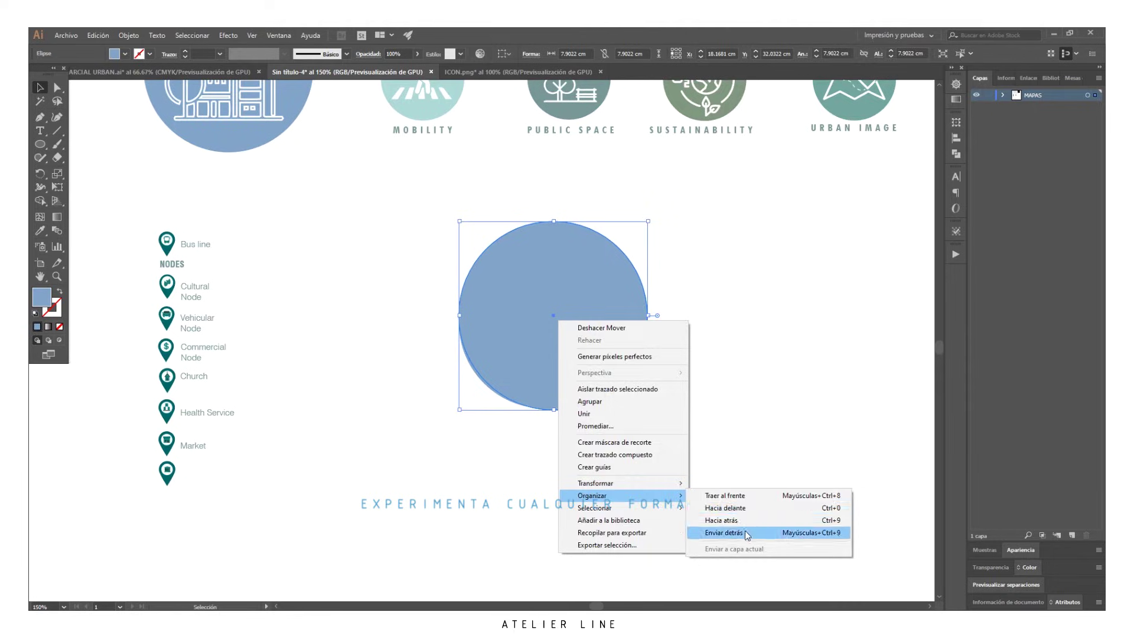
left_click(735, 534)
left_click(39, 230)
scroll(473, 295, "up", 5)
left_click(721, 98)
scroll(473, 295, "down", 4)
key("v")
left_click_drag(643, 356, 632, 363)
left_click(357, 284)
scroll(357, 284, "down", 4)
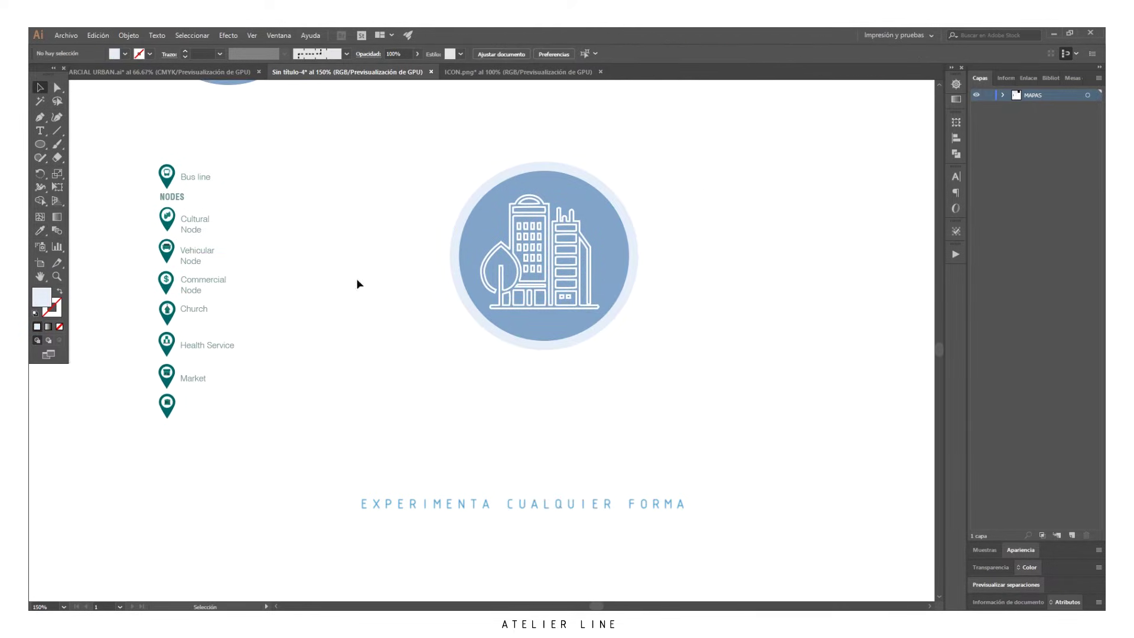
left_click(44, 146)
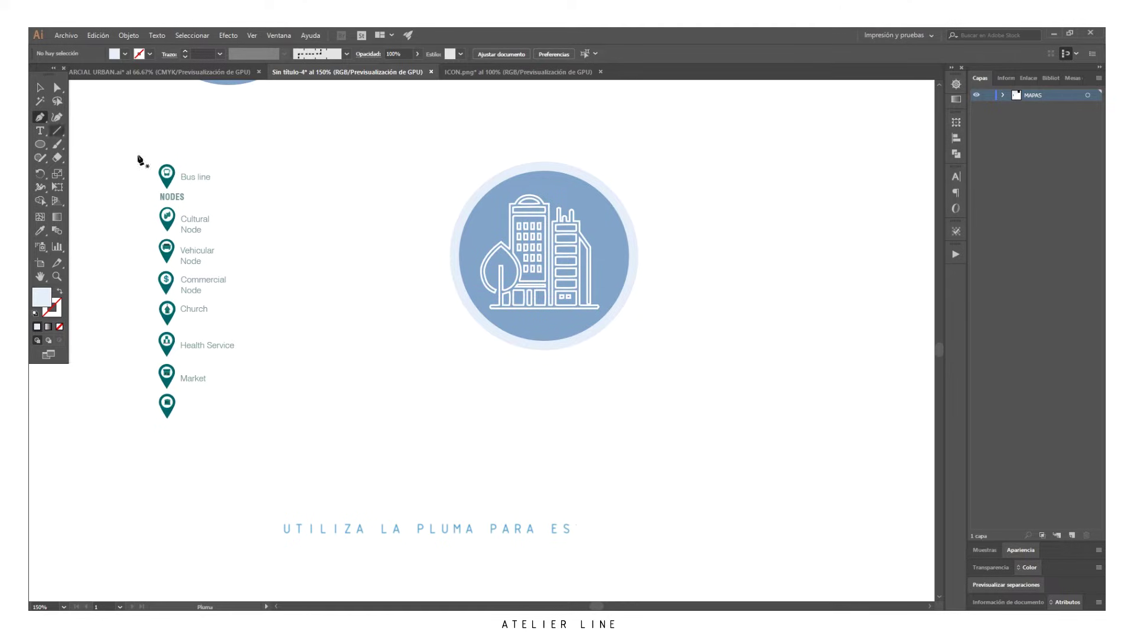
Draw a triangle under the circle with the Pen tool and send it to the back
left_click(454, 284)
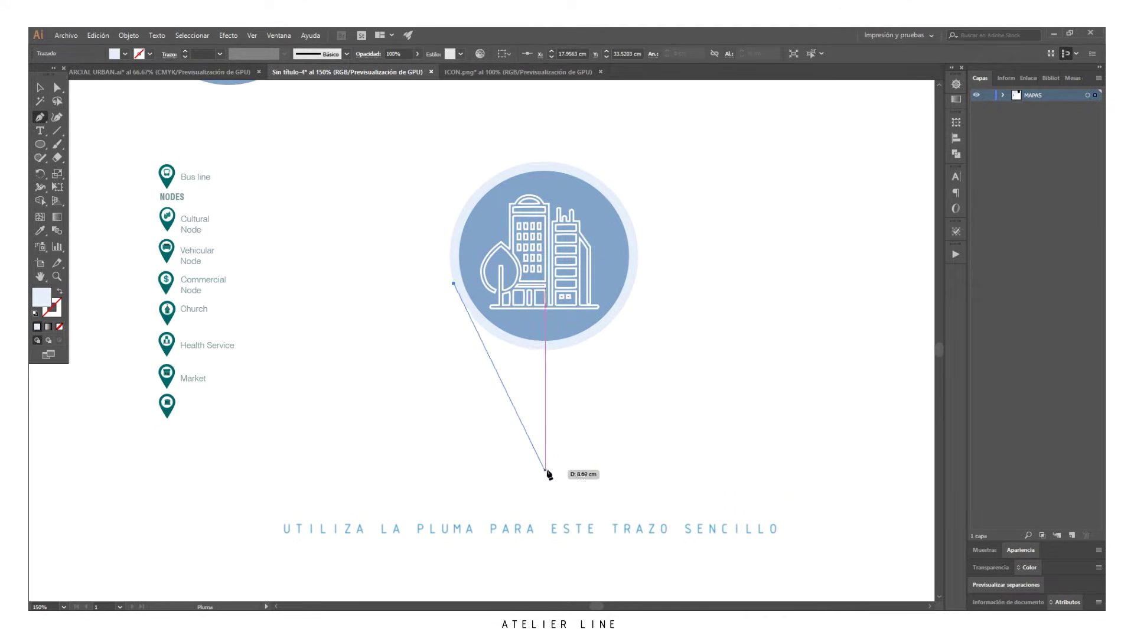
left_click(545, 484)
left_click(635, 281)
left_click(454, 284)
key("v")
right_click(604, 332)
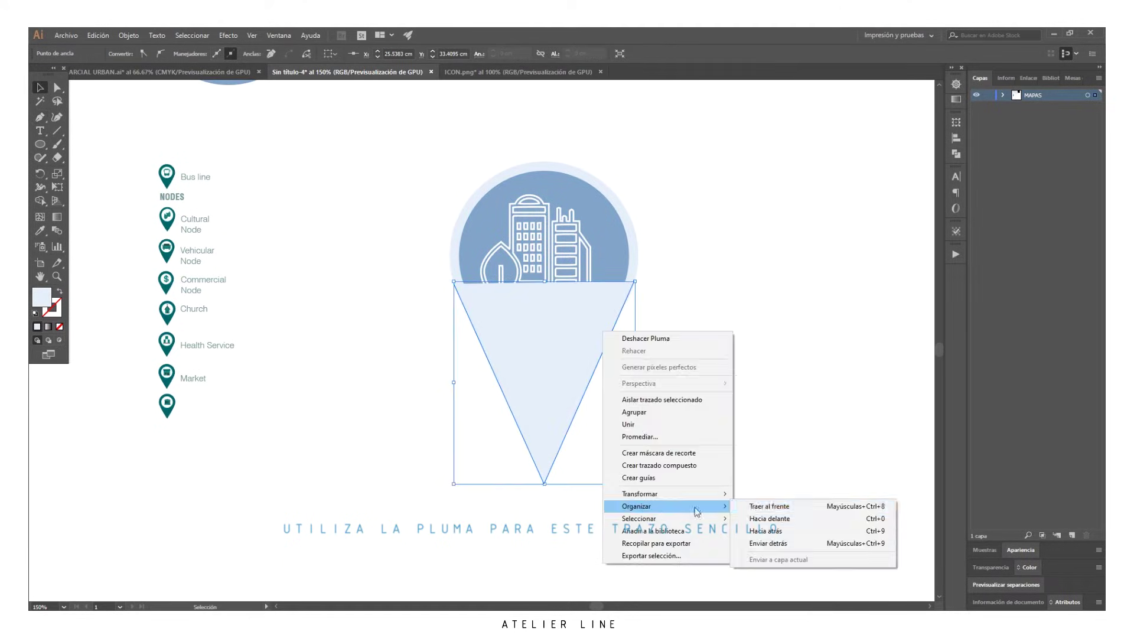
left_click(768, 543)
left_click(555, 414)
left_click(702, 418)
Select all the pin parts and group them
scroll(620, 378, "up", 1)
key("ctrl+a")
left_click(462, 230)
key("ctrl+a")
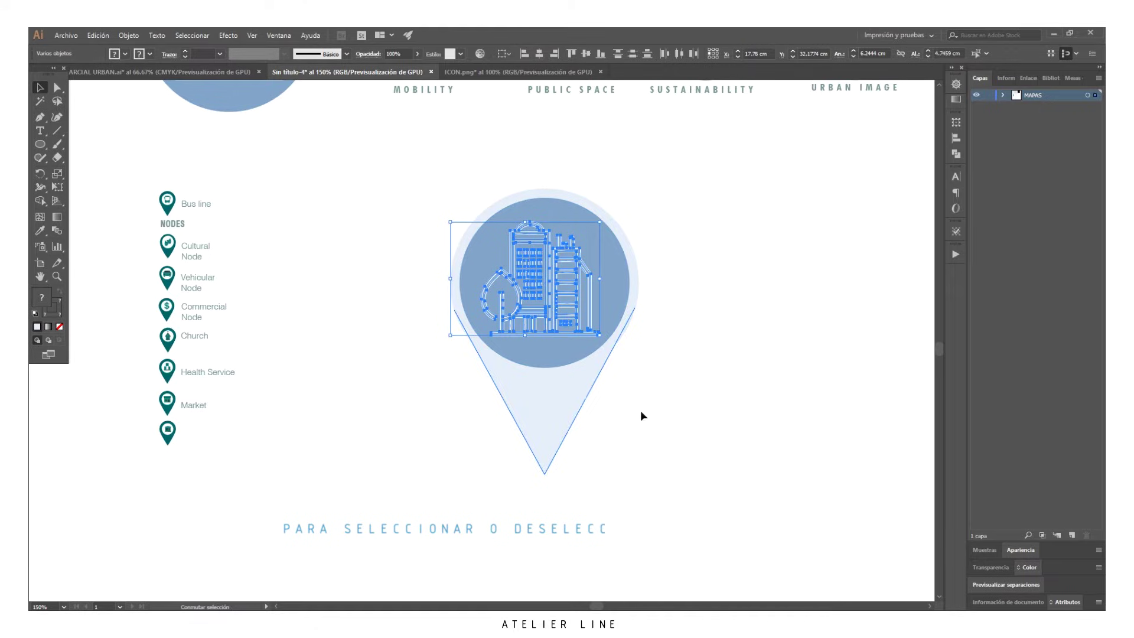
right_click(544, 303)
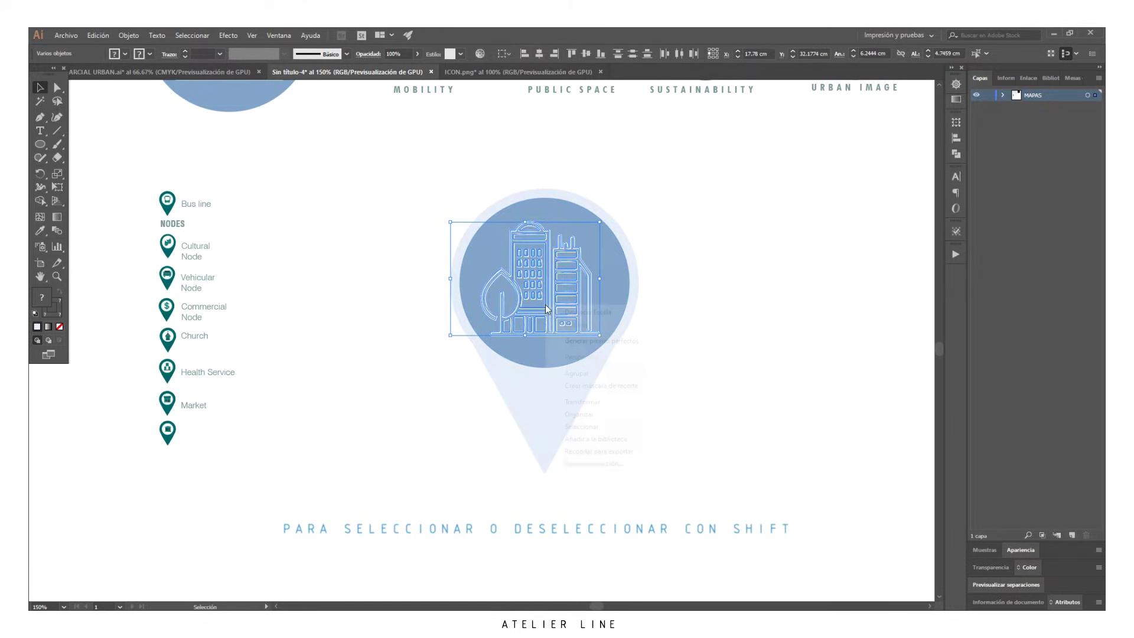
left_click(582, 373)
left_click(733, 340)
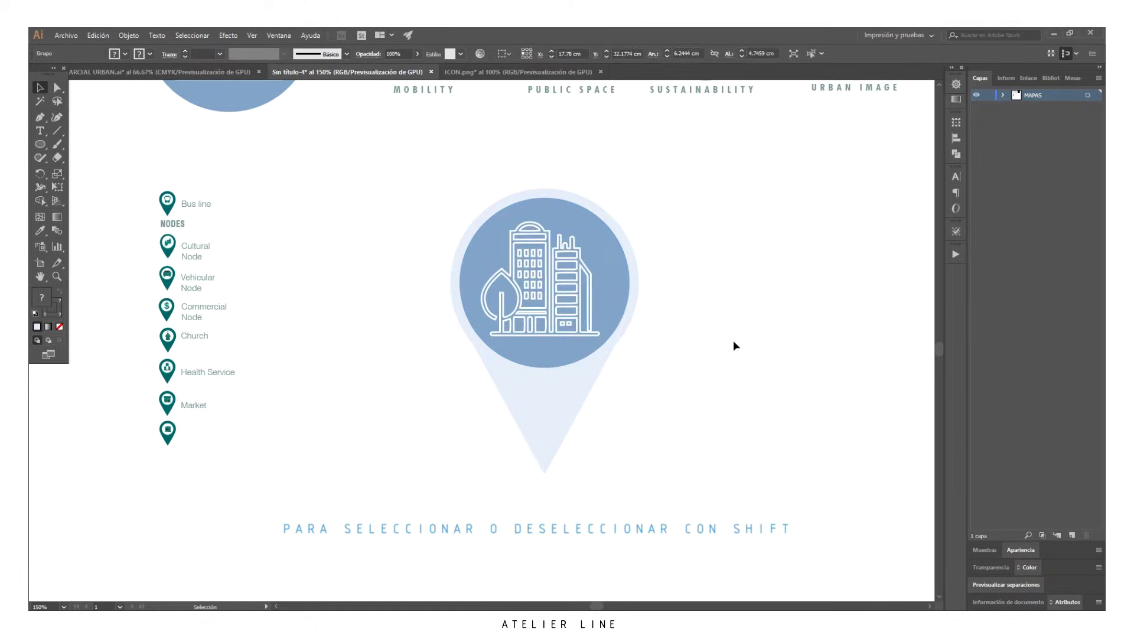
Select both circles and the triangle and group them as the pin base
left_click(622, 284)
left_click(638, 284, "shift")
left_click(581, 407, "shift")
right_click(577, 403)
left_click(792, 447)
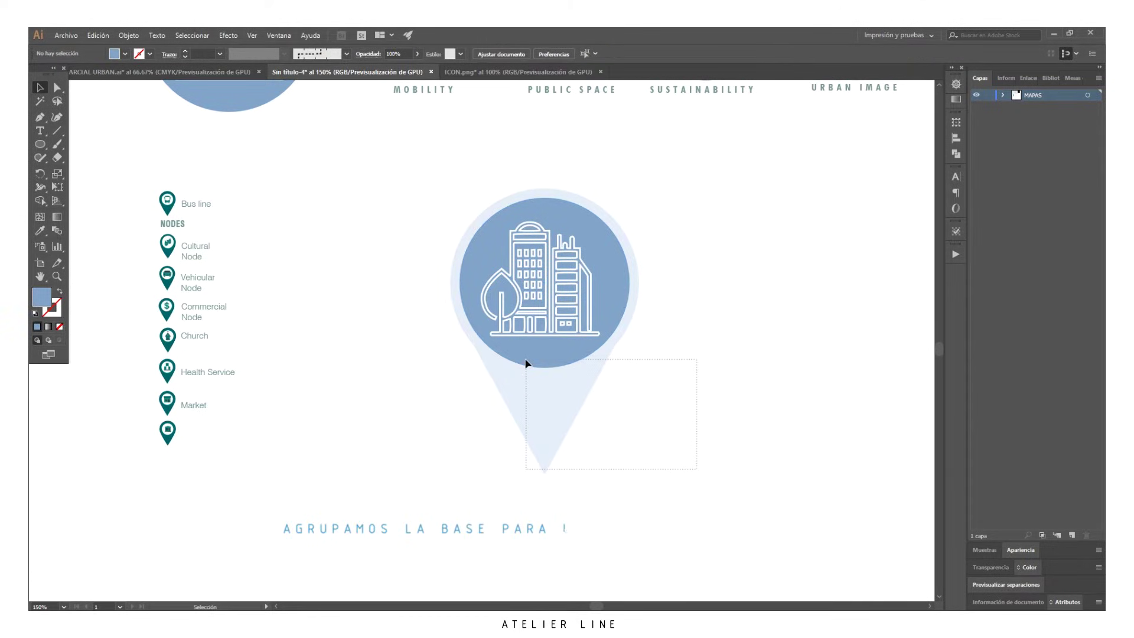
left_click_drag(551, 361, 528, 357)
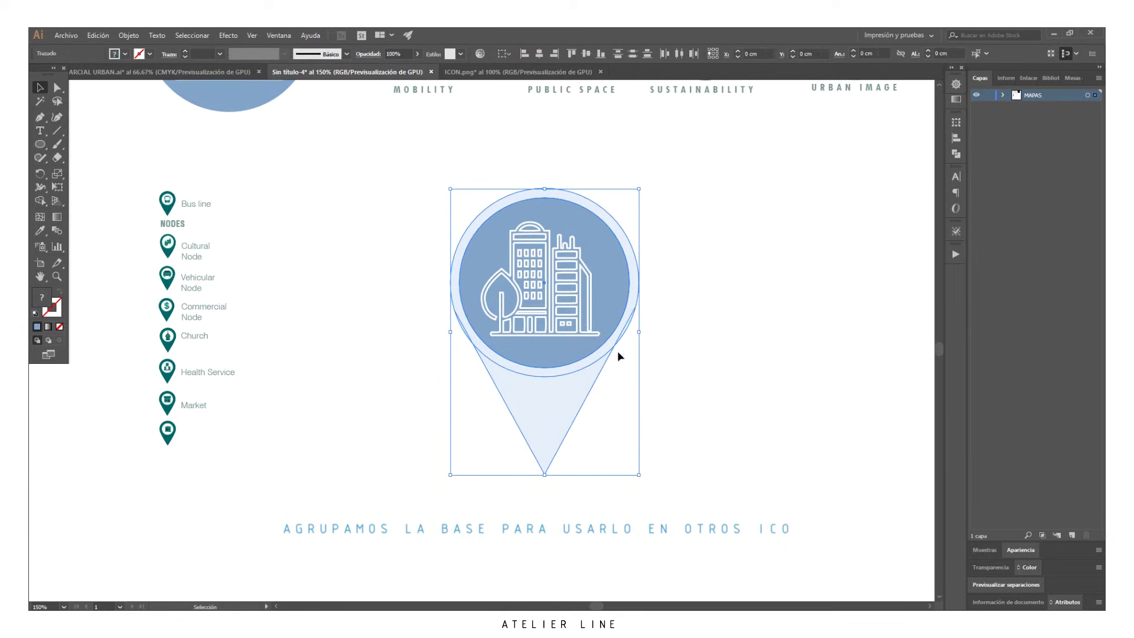
right_click(554, 410)
left_click(612, 258)
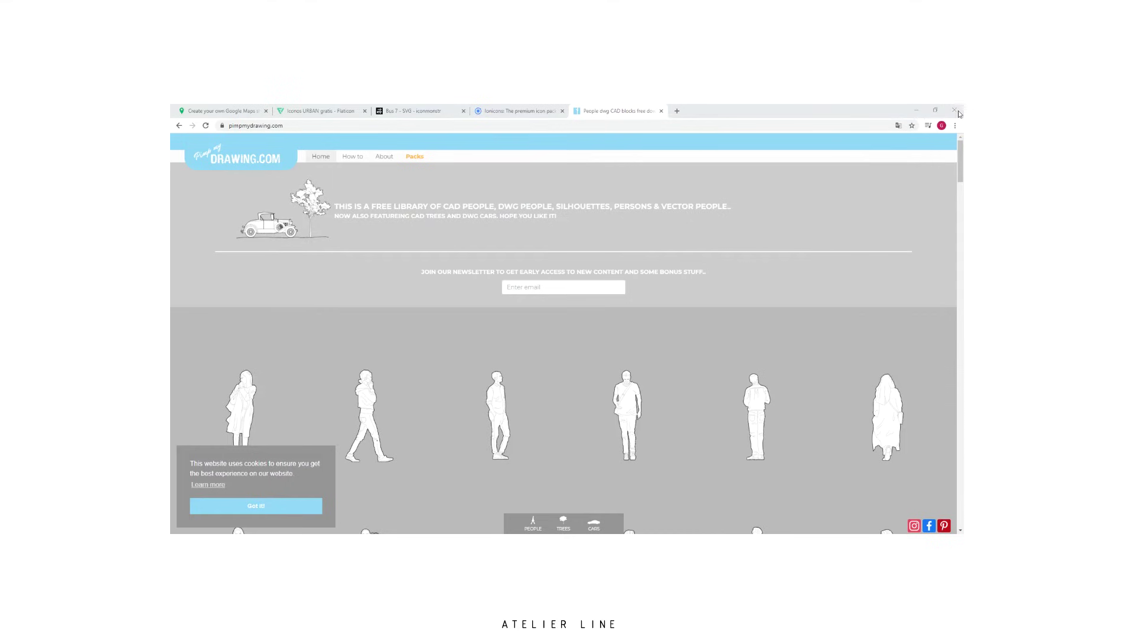
Download the skateboarding woman and the woman with sunglasses as AI files
scroll(684, 266, "down", 10)
scroll(684, 266, "down", 5)
scroll(683, 266, "down", 5)
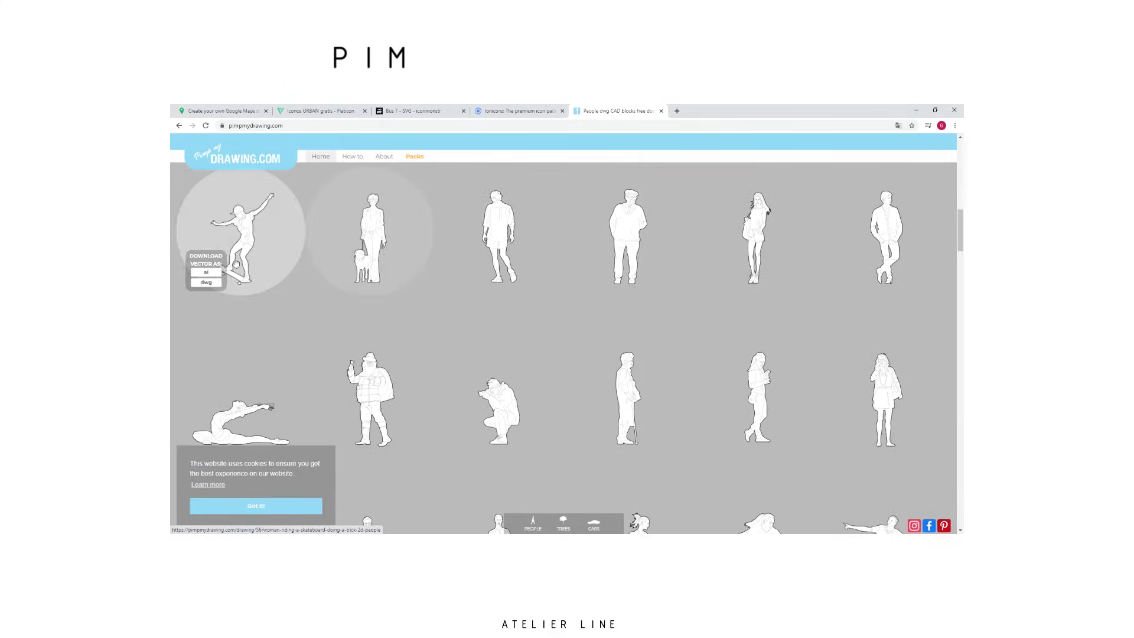
left_click(236, 264)
left_click(582, 350)
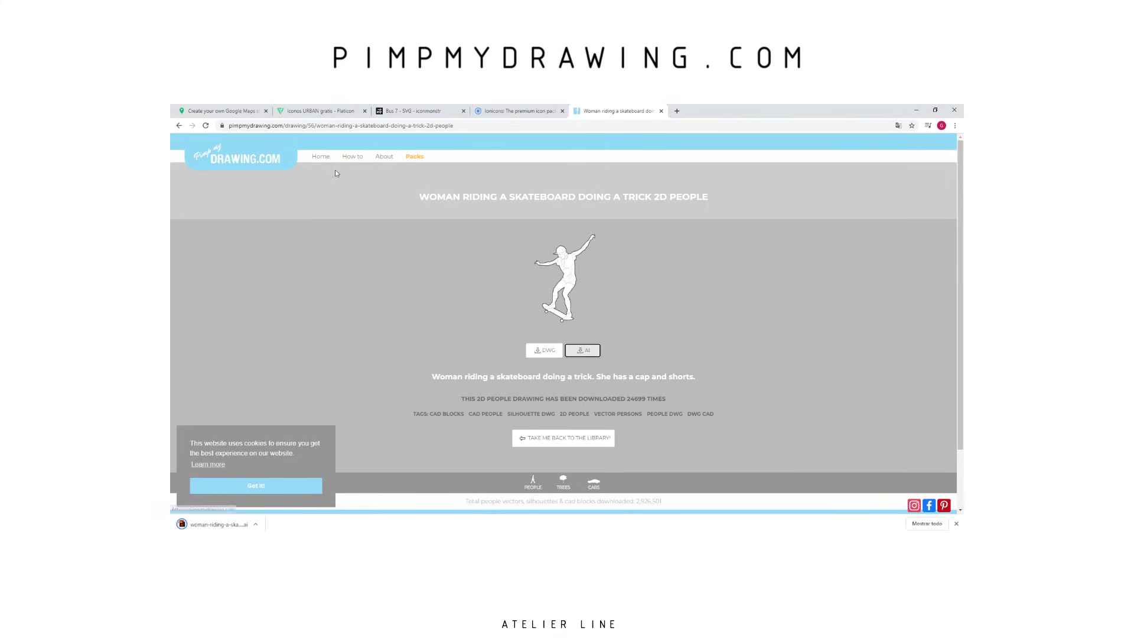
left_click(178, 125)
left_click(332, 248)
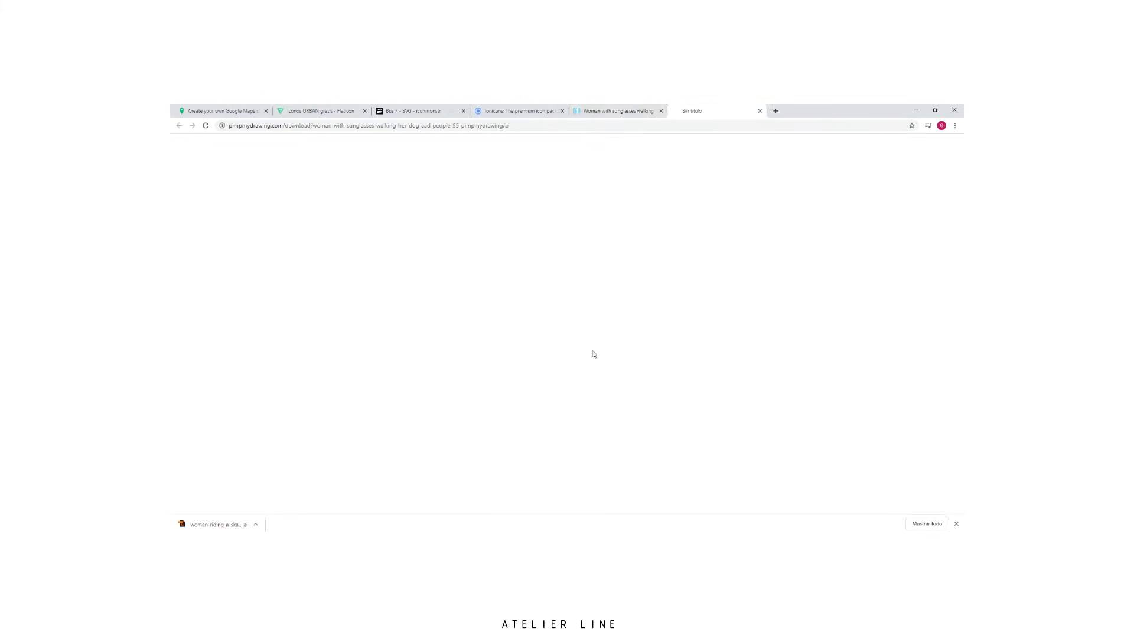
left_click(583, 350)
left_click(178, 126)
Download a car drawing as an AI file, then browse the trees collection
scroll(567, 354, "down", 5)
scroll(567, 354, "down", 5)
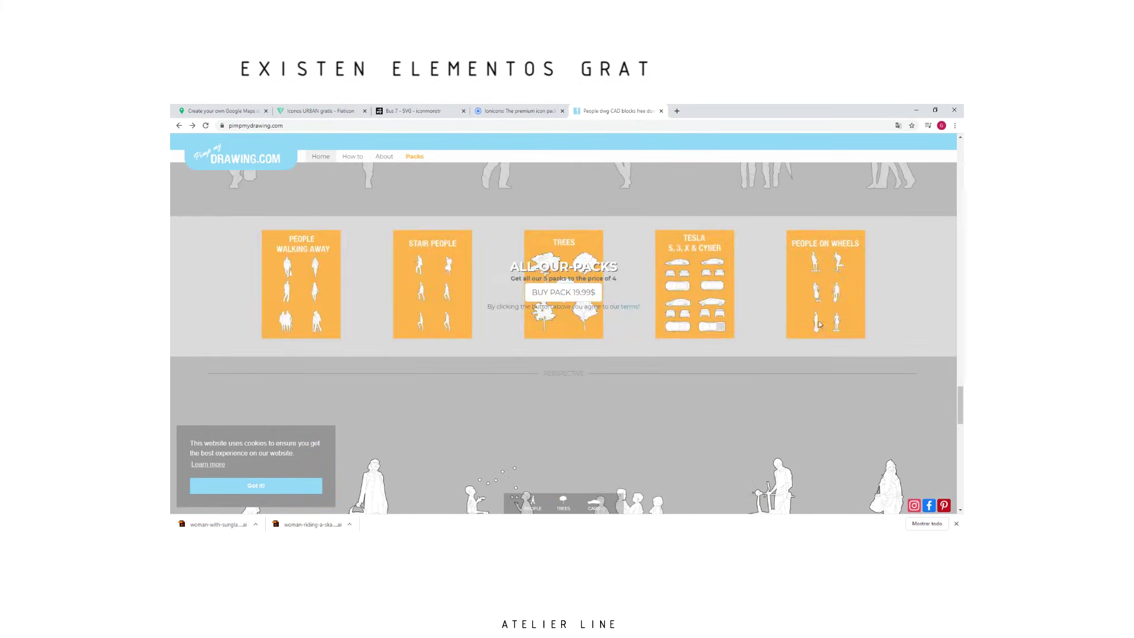
left_click(593, 507)
scroll(593, 413, "down", 5)
left_click(283, 256)
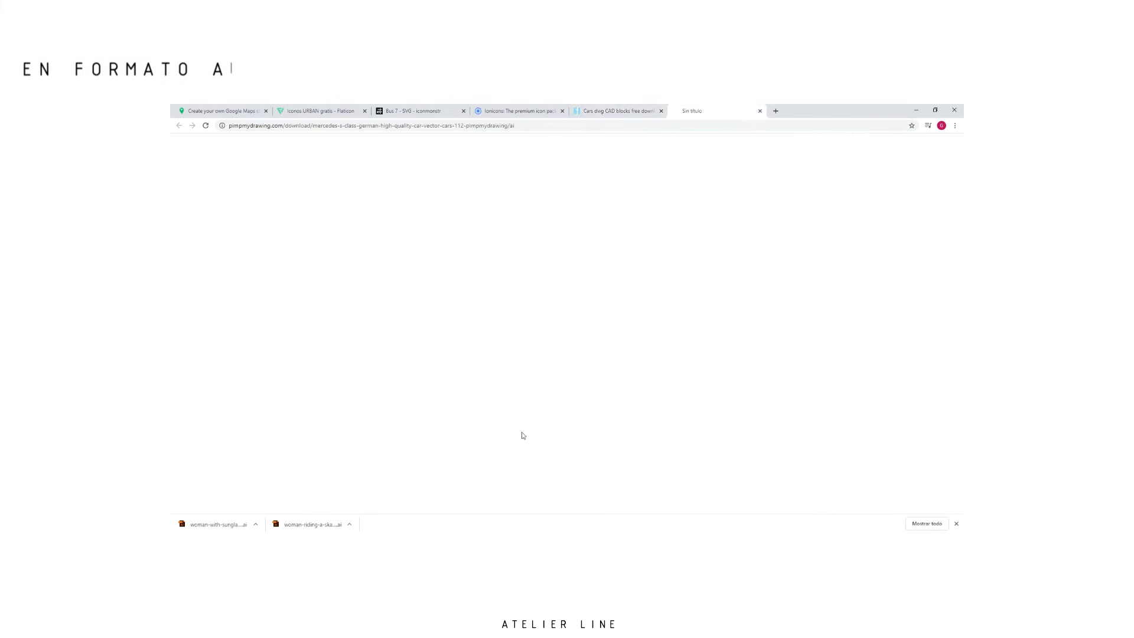
left_click(563, 502)
scroll(430, 355, "down", 5)
scroll(425, 284, "down", 3)
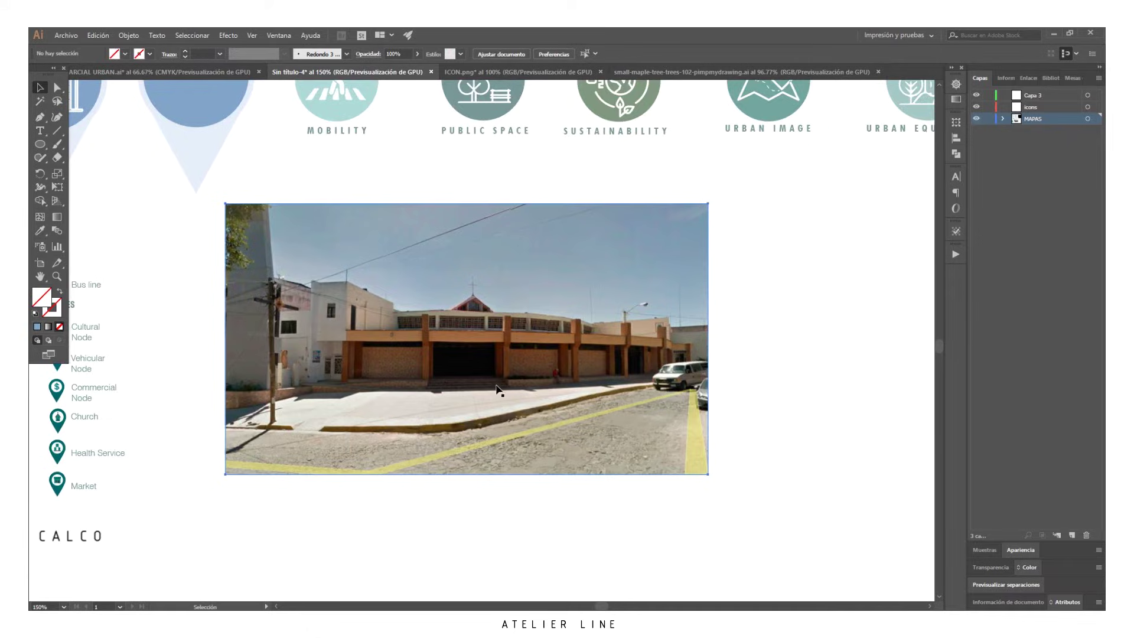
Trace the street photo with the six-colour tracing preset
left_click(496, 390)
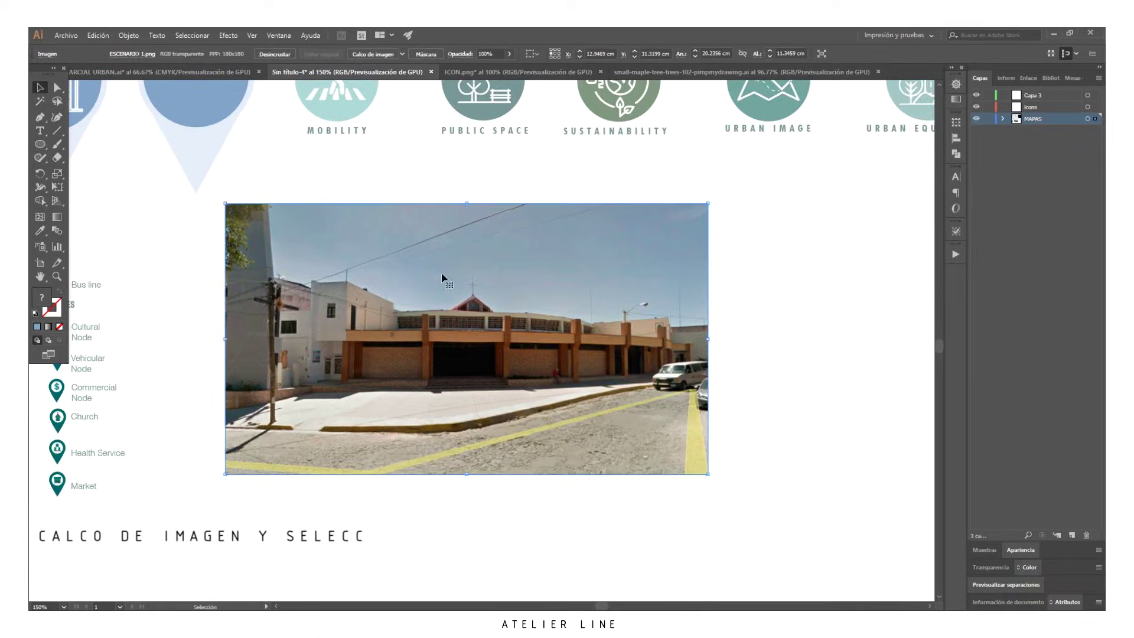
left_click(402, 53)
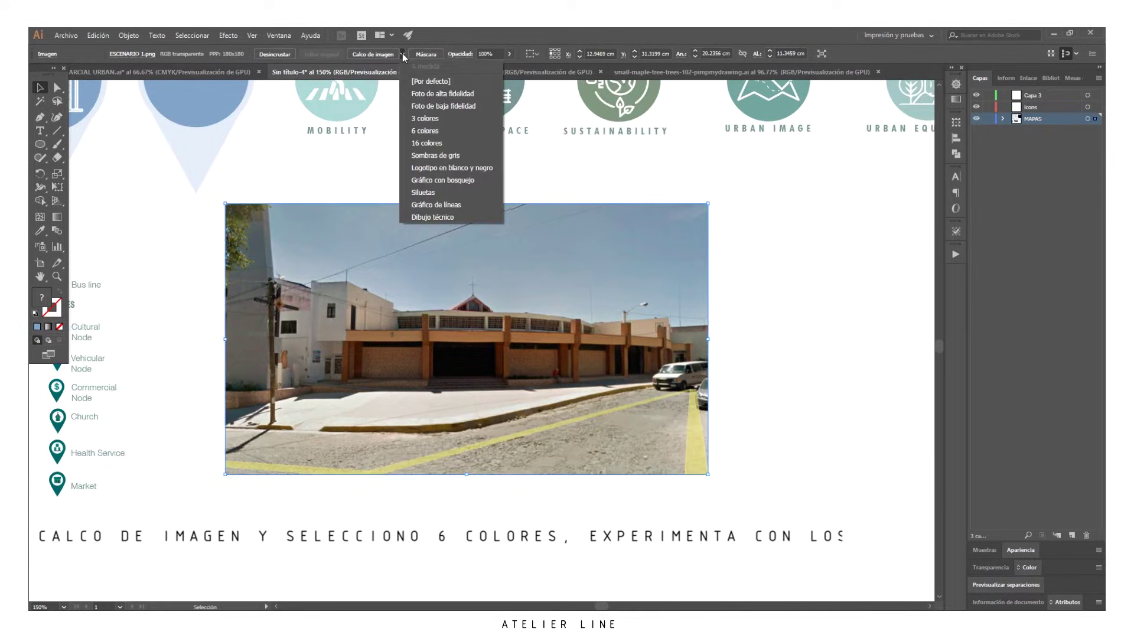
left_click(448, 133)
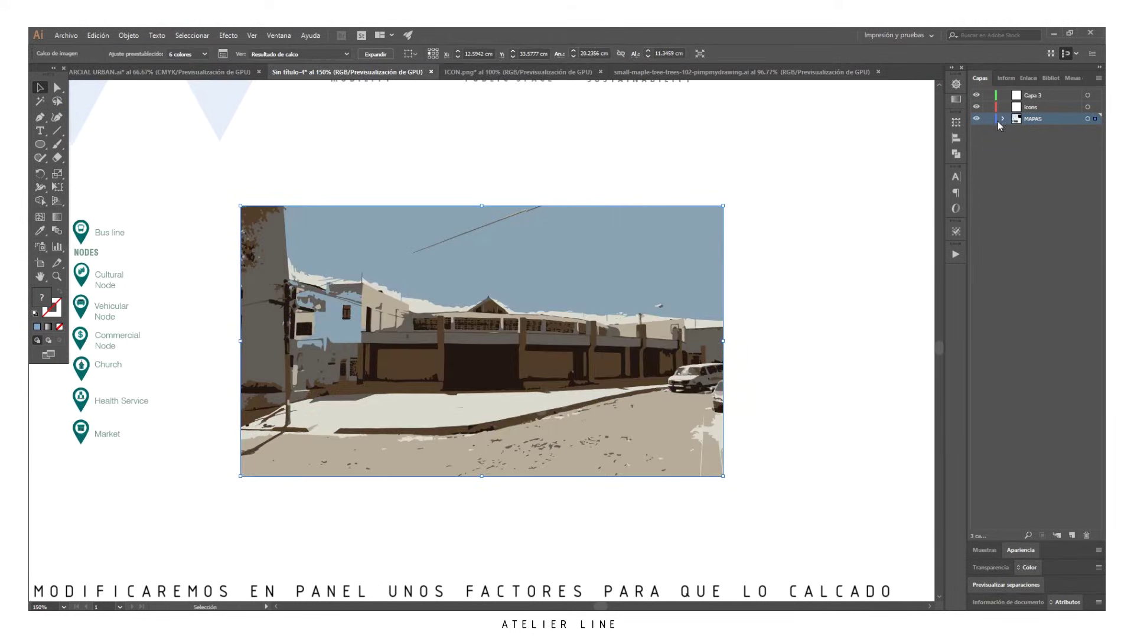
Move the photo trace into layer Capa 3 and collapse the MAPAS layer
left_click(1003, 119)
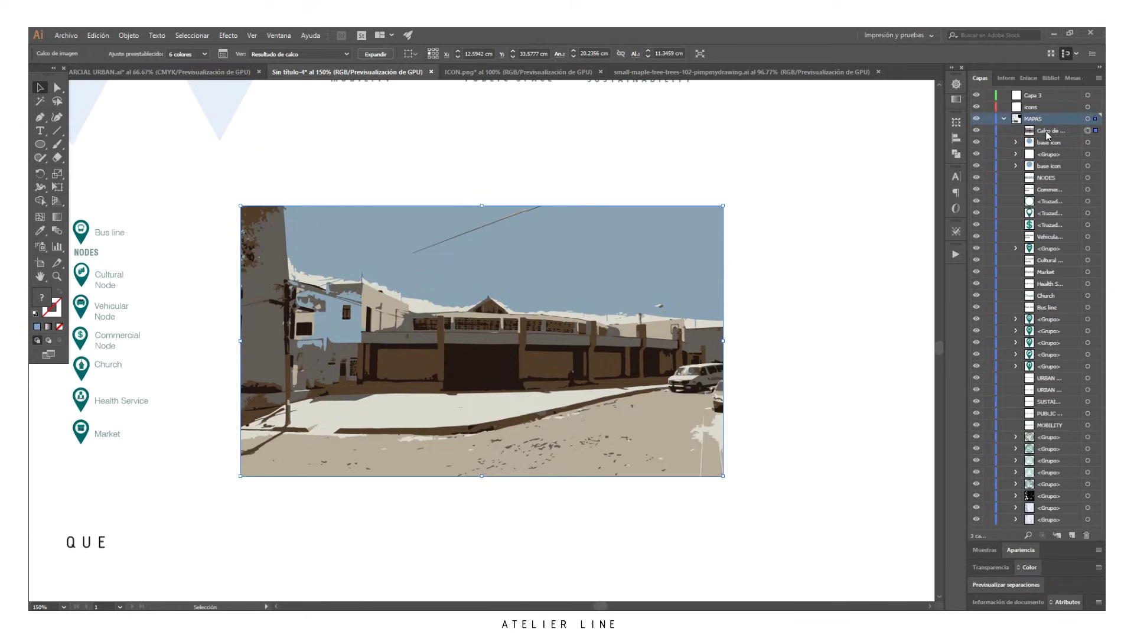
left_click(1029, 132)
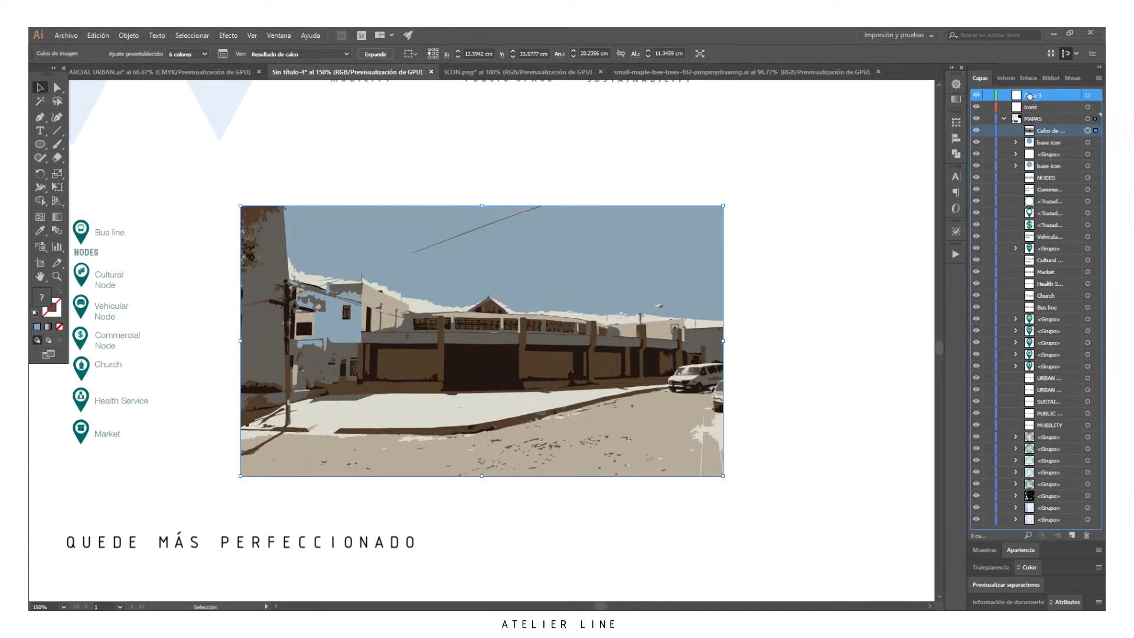
left_click_drag(1030, 95, 1029, 98)
left_click(1014, 131)
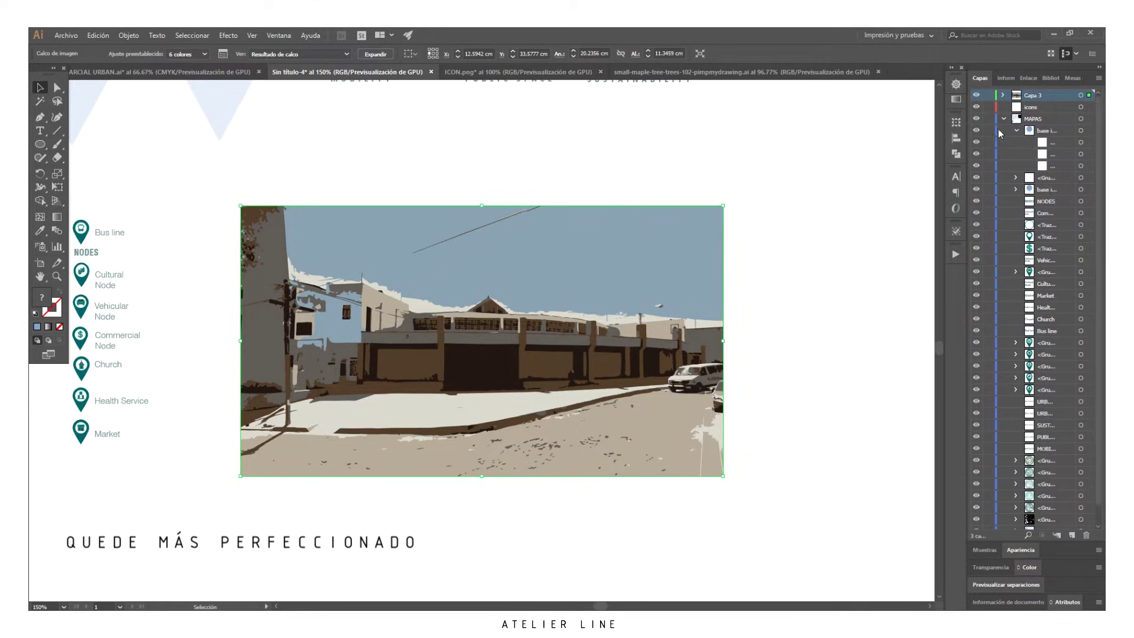
left_click(1004, 119)
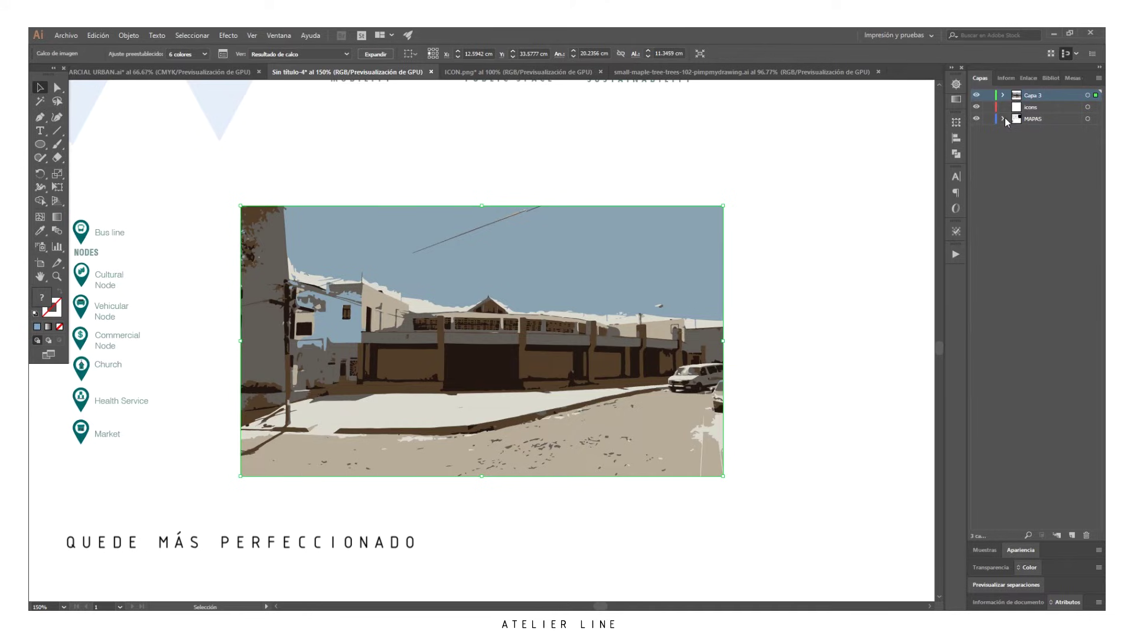
Retrace the photo in Image Trace settings with Noise set to 15 px
right_click(539, 346)
left_click(597, 482)
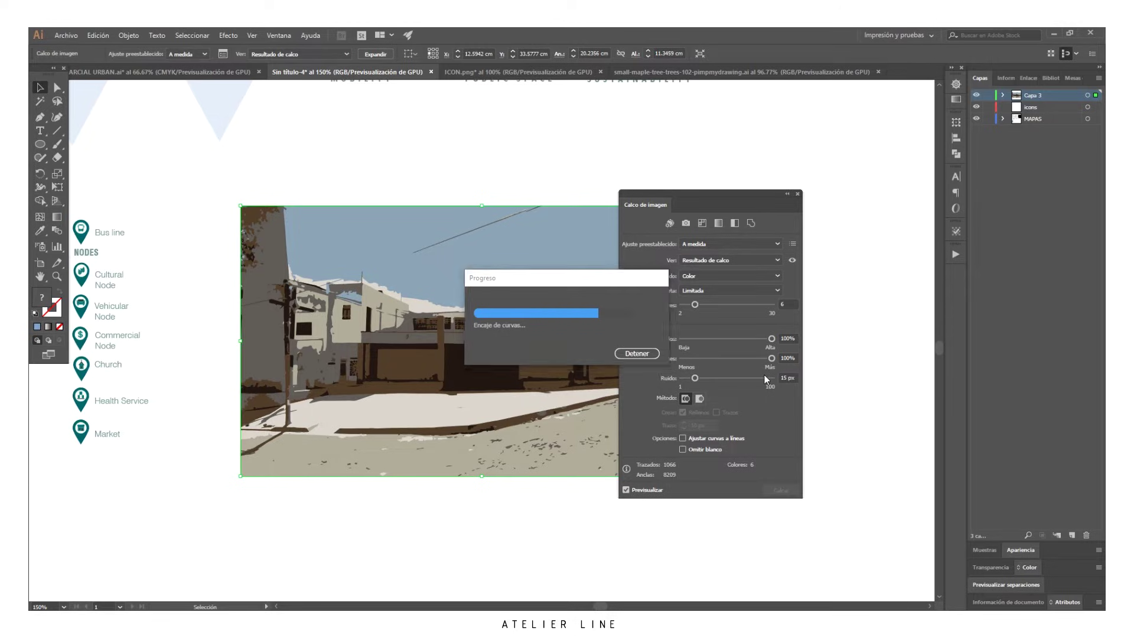
left_click(797, 194)
left_click(98, 35)
left_click(98, 36)
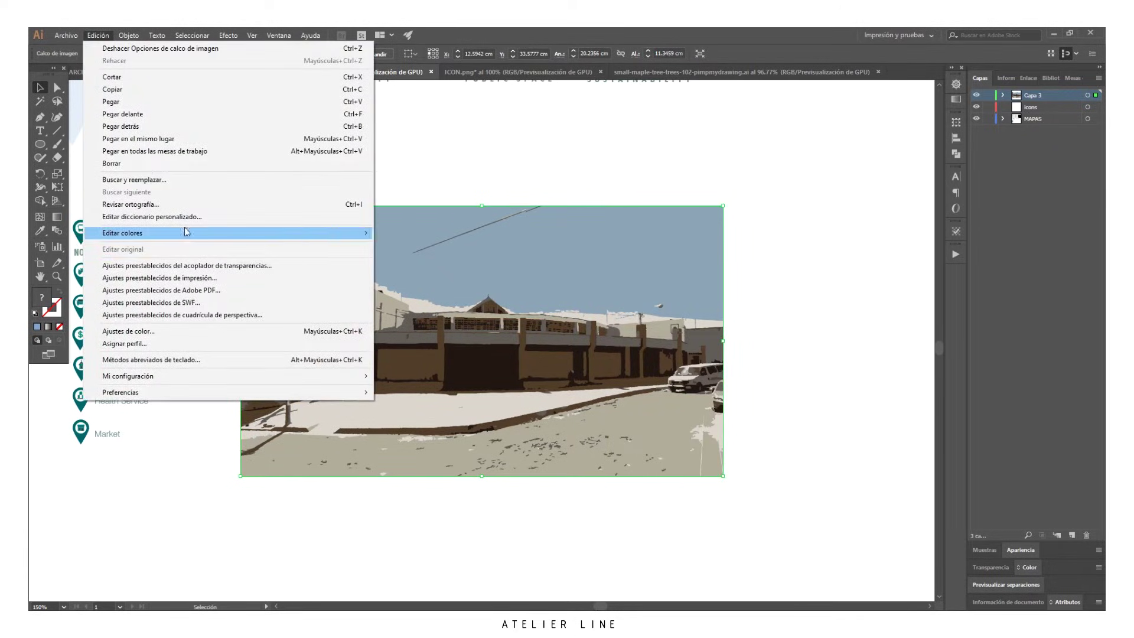
Expand the trace and use Recolor Artwork to shift its swatches to warmer, saturated beige
left_click(483, 194)
left_click(385, 52)
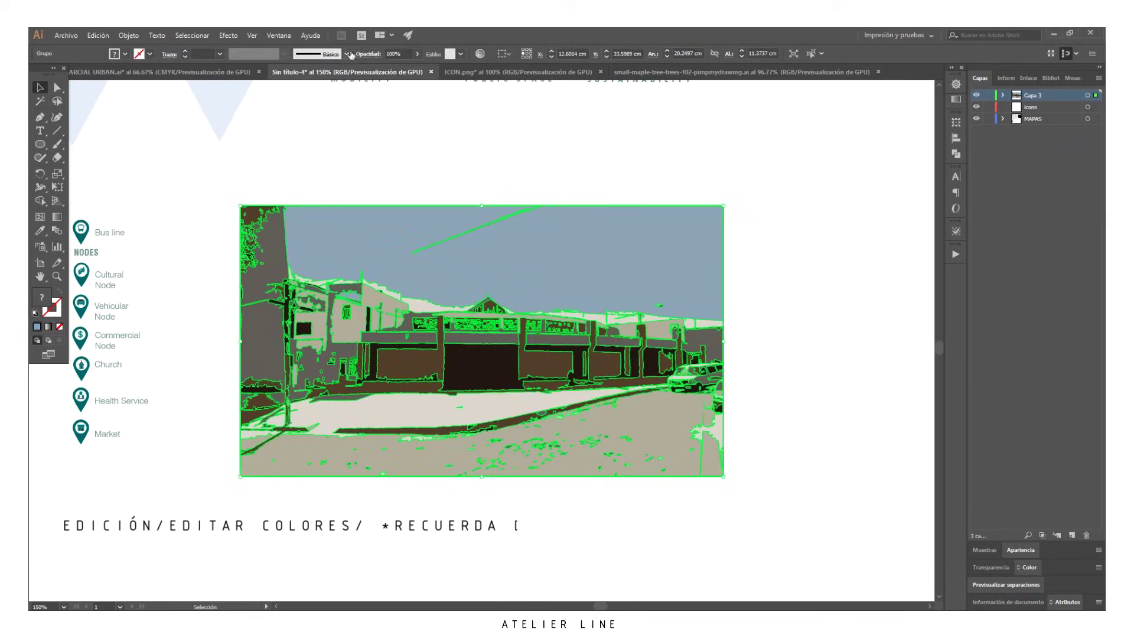
left_click(98, 36)
left_click(427, 243)
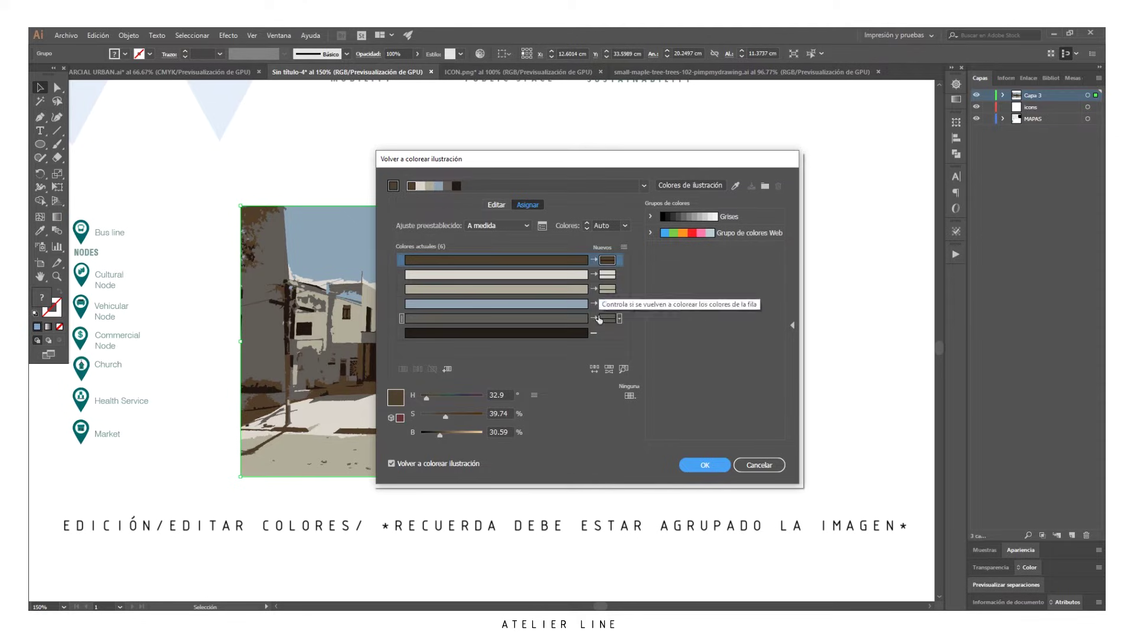
double_click(608, 318)
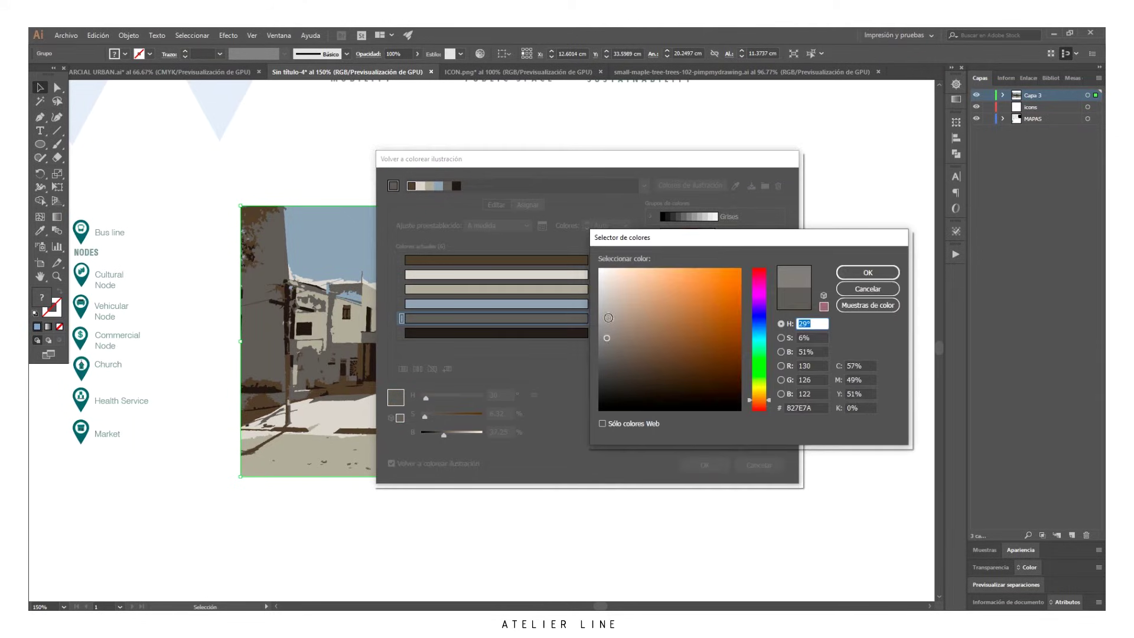
left_click(862, 273)
left_click(608, 290)
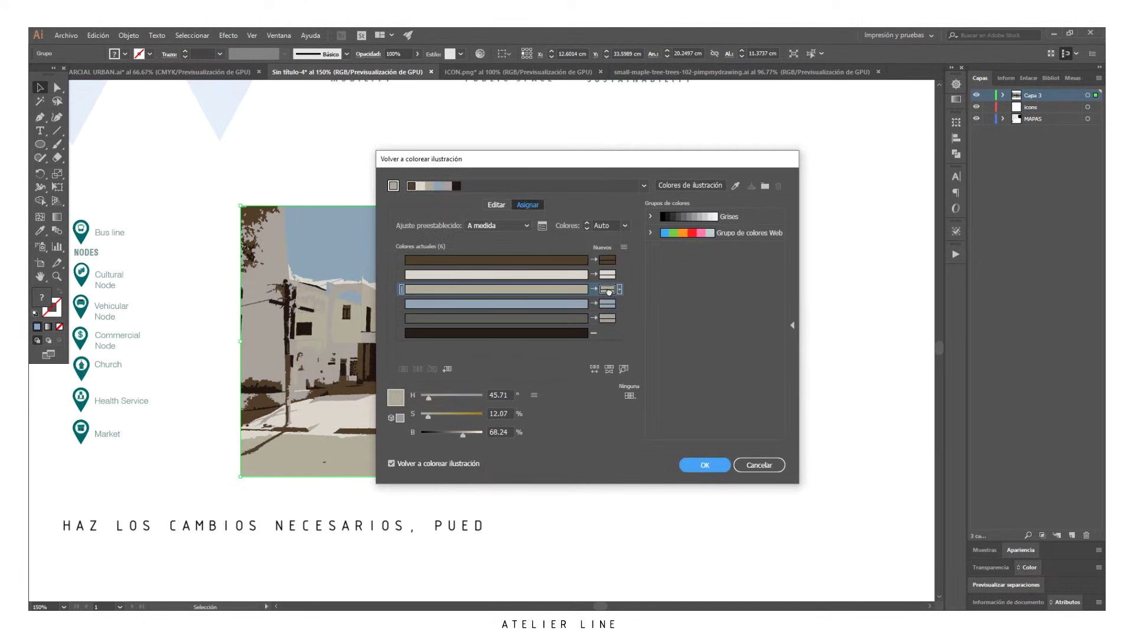
double_click(608, 290)
left_click(640, 319)
left_click(863, 270)
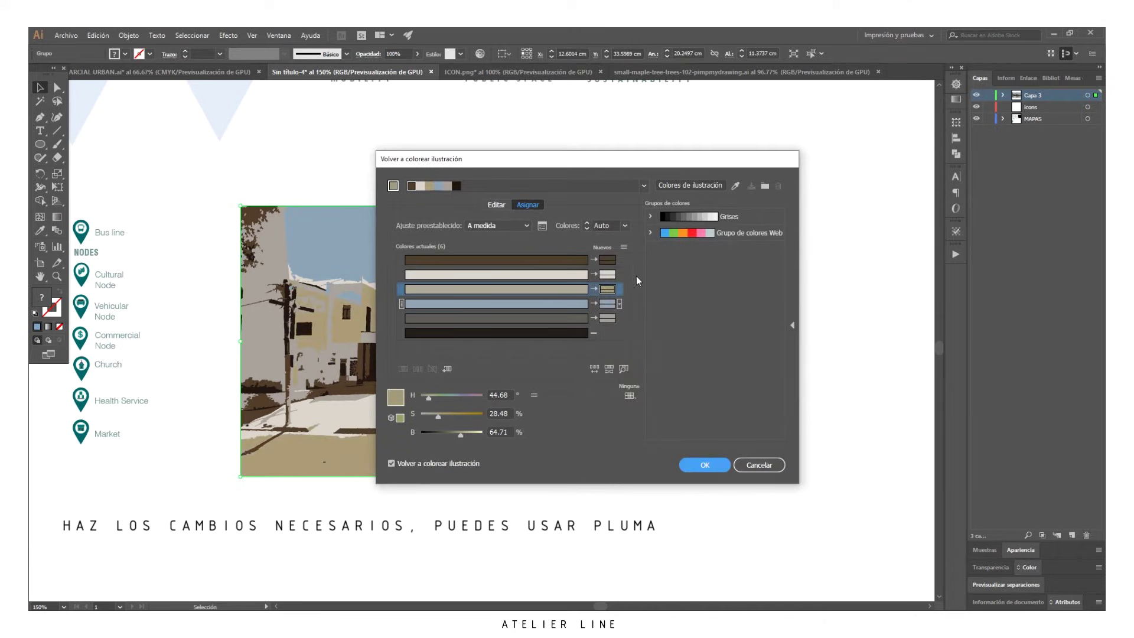
key("Return")
Paint the street's ground shapes with a tan sampled by the Eyedropper
key("ctrl+plus")
mouse_move(331, 225)
left_mouse_down()
mouse_move(545, 266)
mouse_move(800, 269)
left_mouse_up()
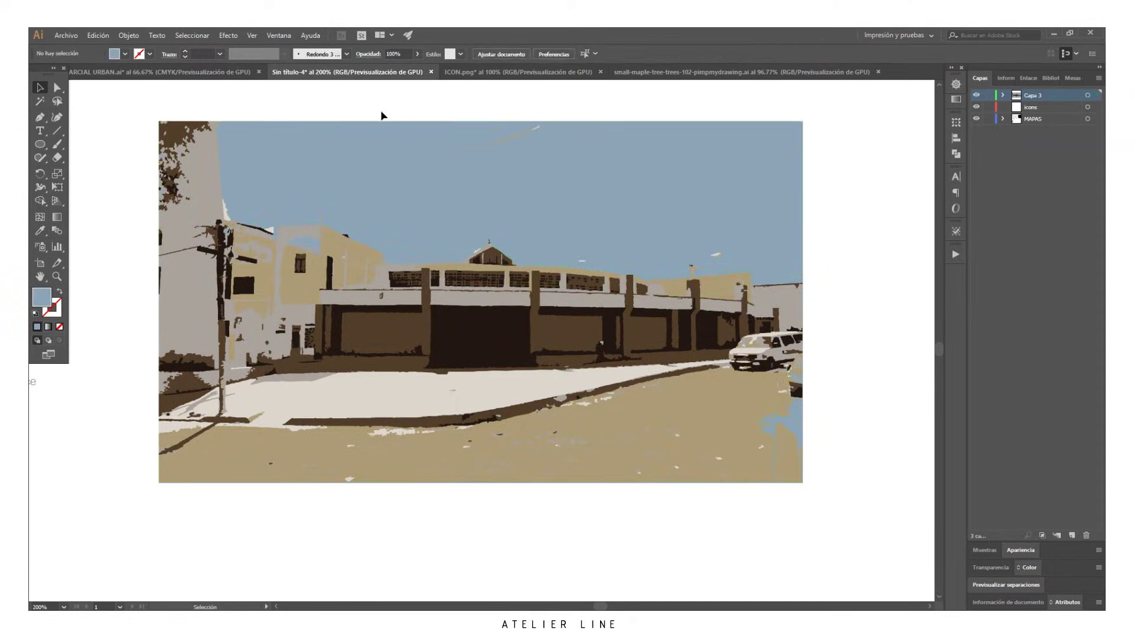
scroll(413, 295, "down", 2)
left_click(413, 402)
key("i")
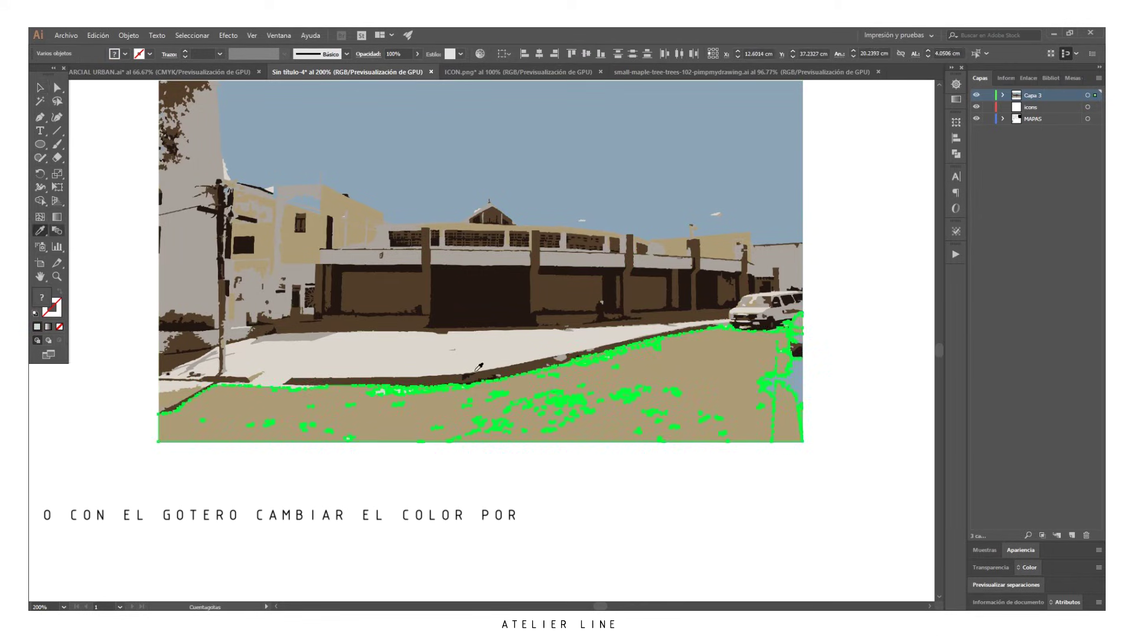
left_click(649, 396)
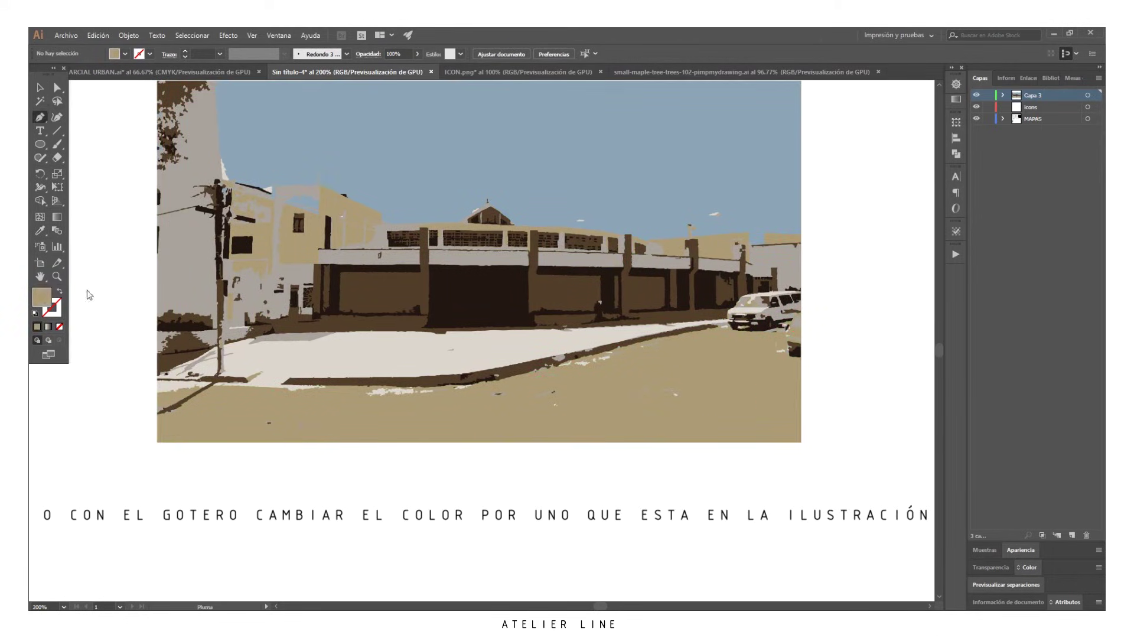
key("v")
key("ctrl+minus")
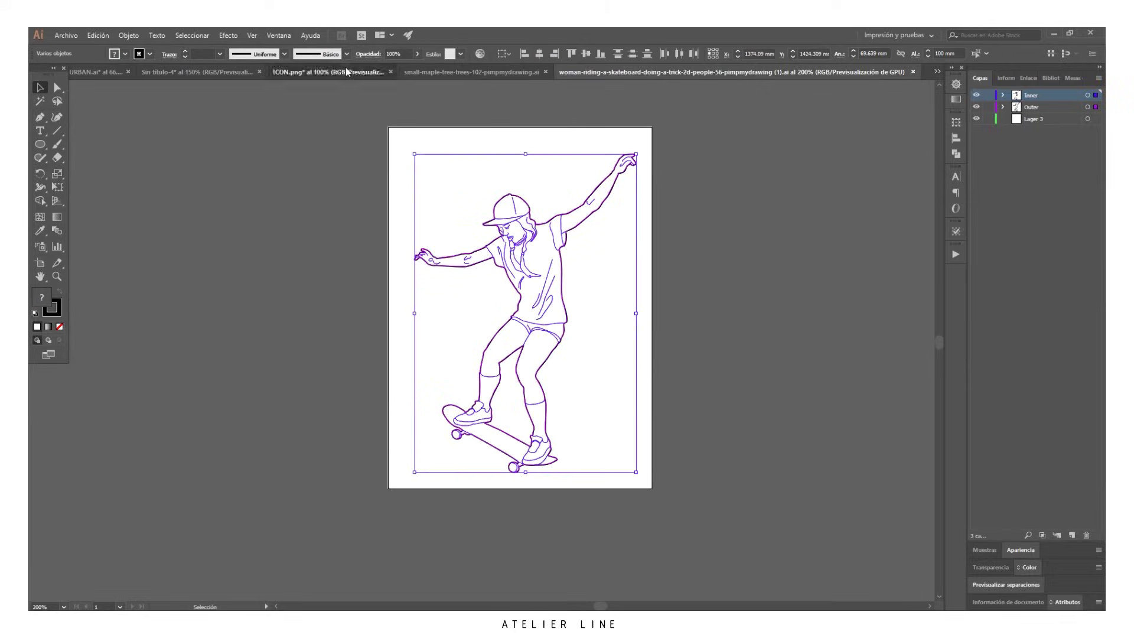
Close the blank ICON document without saving
left_click(347, 71)
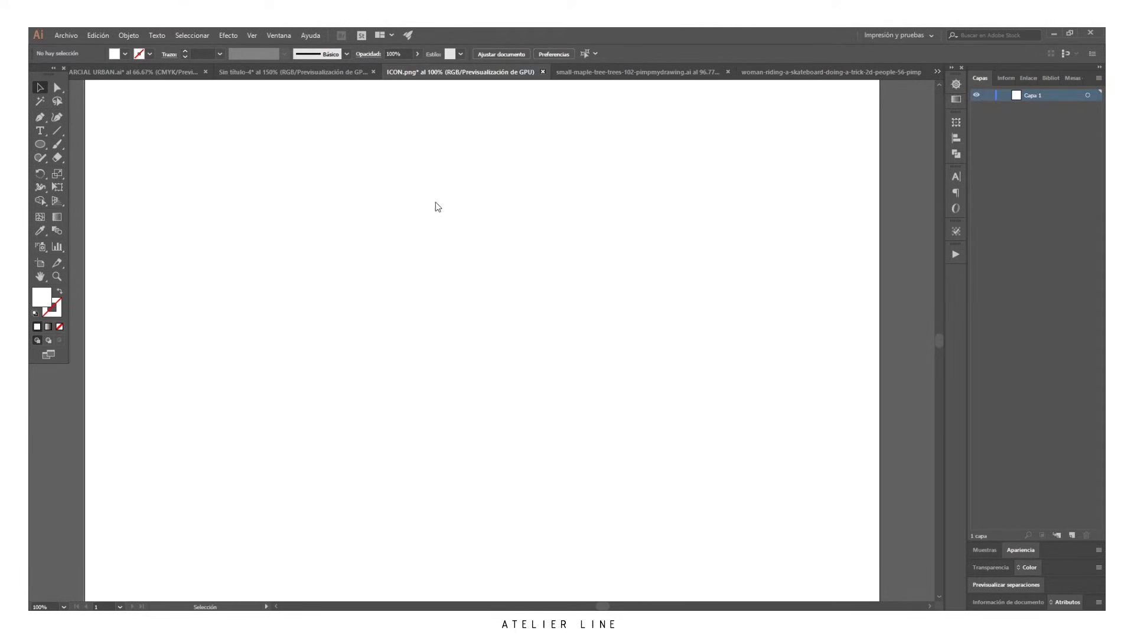
key("ctrl+w")
left_click(620, 338)
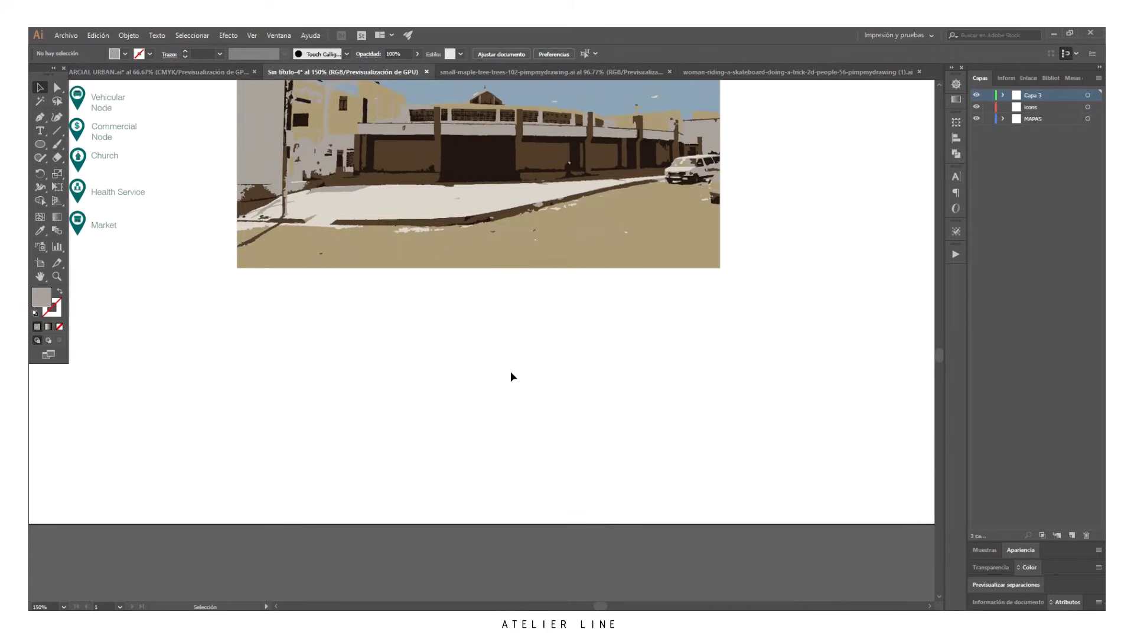
Paste the skateboarder into Sin título-4 and scale it down onto the sidewalk
key("ctrl+v")
left_click_drag(562, 514, 482, 394)
left_click_drag(476, 311, 477, 273)
left_click(504, 448)
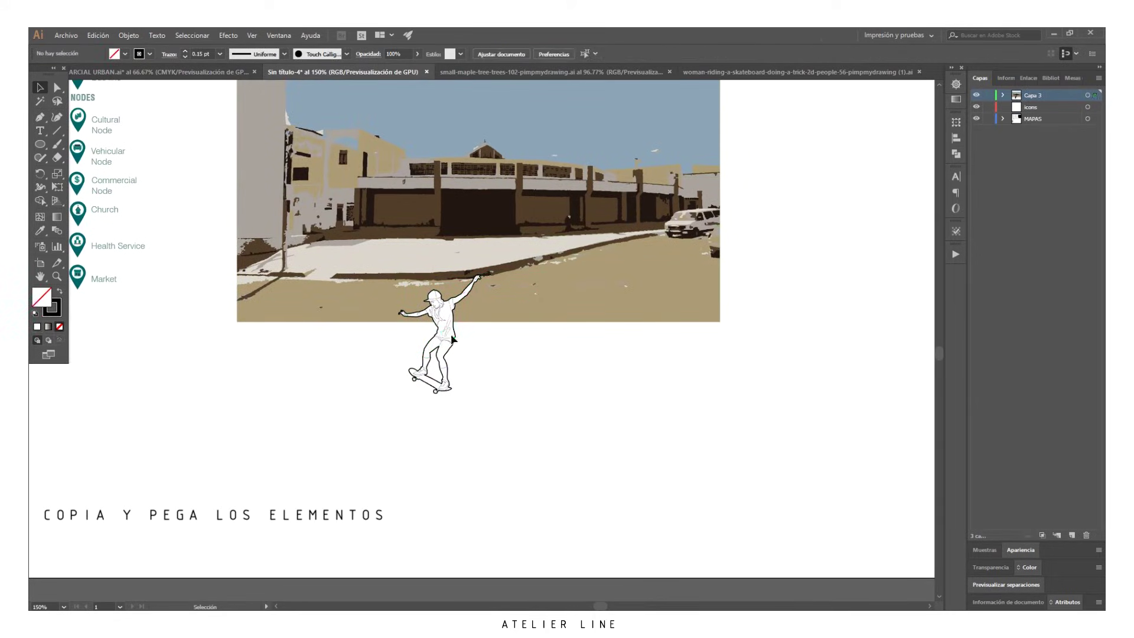
key("ctrl+z")
right_click(515, 392)
key("Escape")
mouse_move(564, 276)
left_mouse_down()
mouse_move(455, 437)
mouse_move(565, 192)
left_mouse_up()
key("ctrl+plus")
key("ctrl+plus")
left_click_drag(535, 262, 500, 314)
left_click(845, 356)
left_click(464, 370)
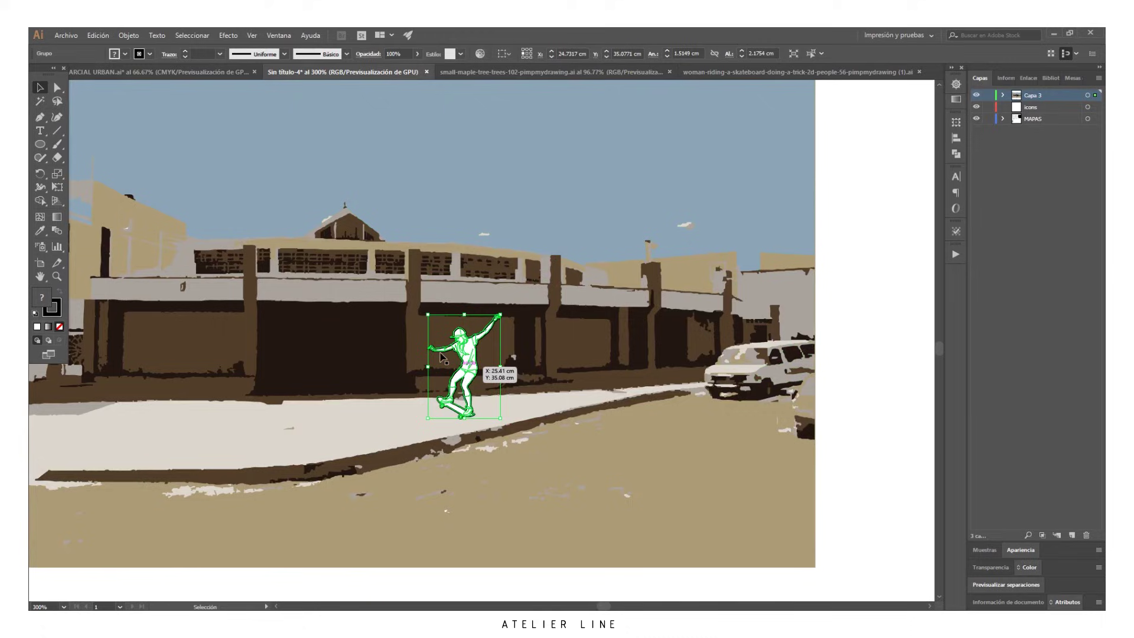
Set the skateboarder's outline weight to 1 pt
left_click(220, 54)
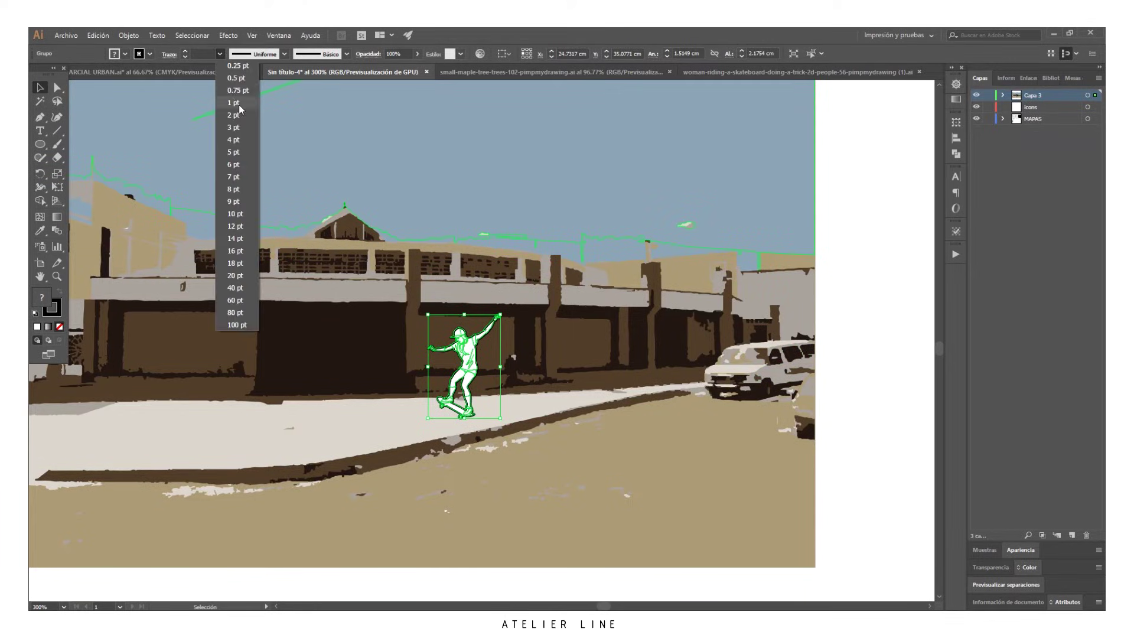
left_click(238, 104)
left_click(869, 273)
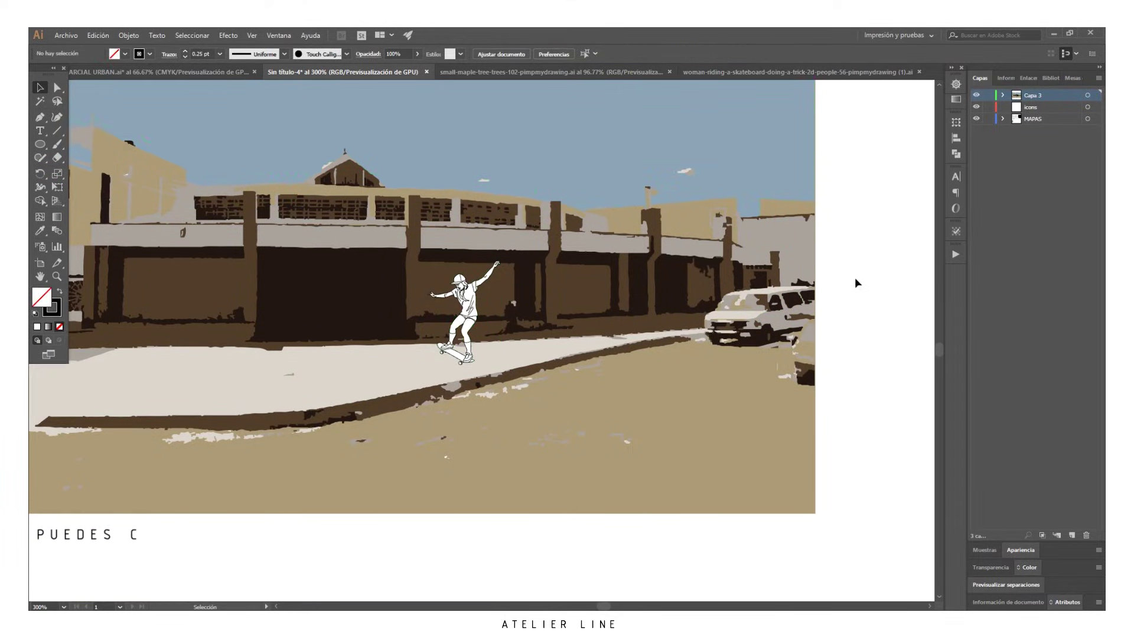
key("ctrl+minus")
key("ctrl+minus")
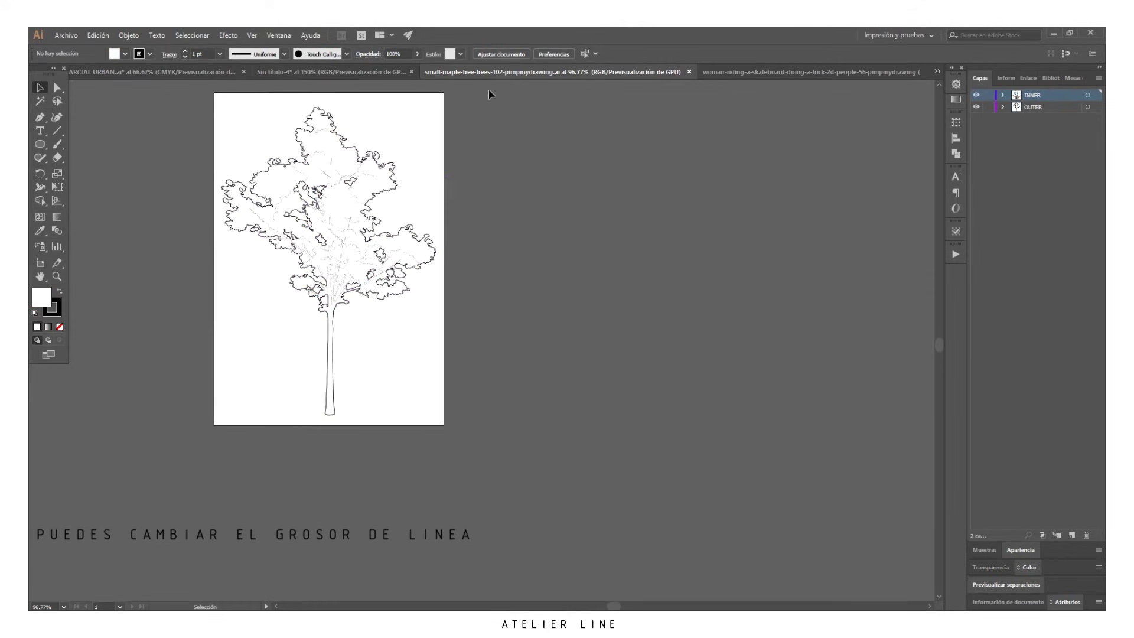
Copy the maple tree into the street scene and scale it down
key("ctrl+a")
key("ctrl+c")
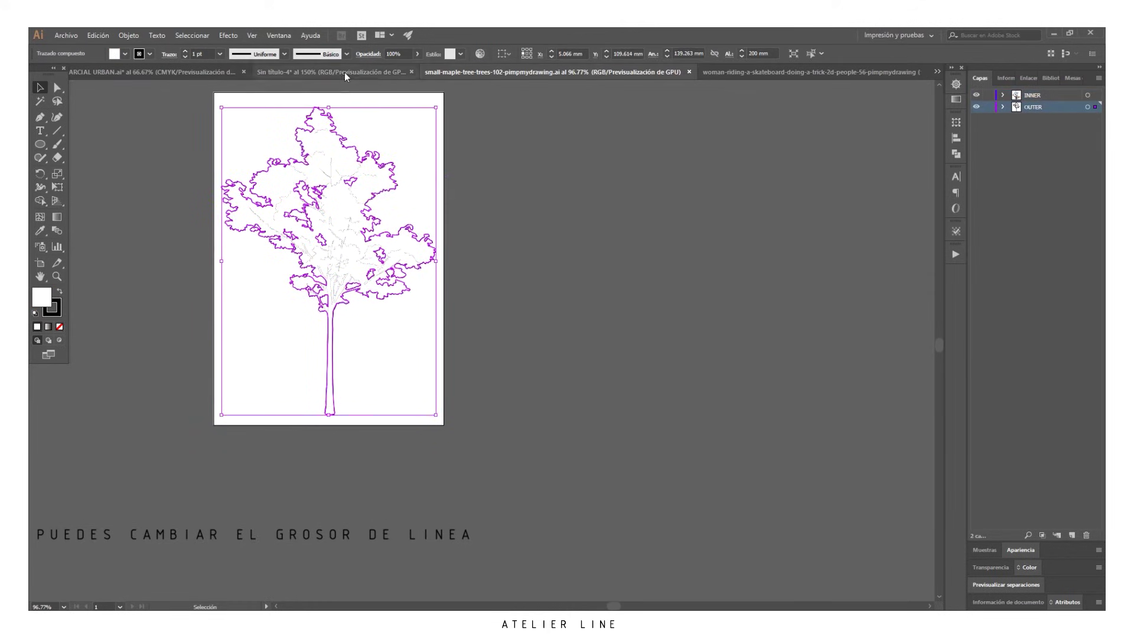
left_click(331, 72)
key("ctrl+v")
scroll(614, 288, "up", 2)
mouse_move(648, 155)
left_mouse_down()
mouse_move(428, 471)
mouse_move(236, 386)
mouse_move(565, 408)
left_mouse_up()
scroll(787, 393, "down", 2)
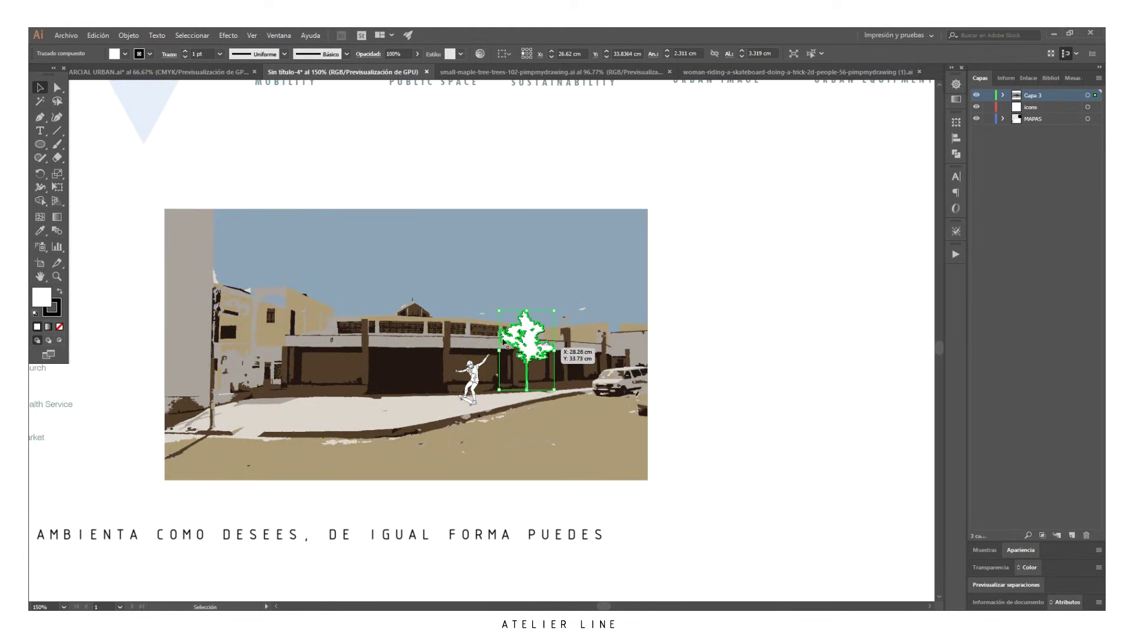
Set the tree outline to 0.25 pt and duplicate the tree along the street
left_click(222, 54)
left_click(452, 201)
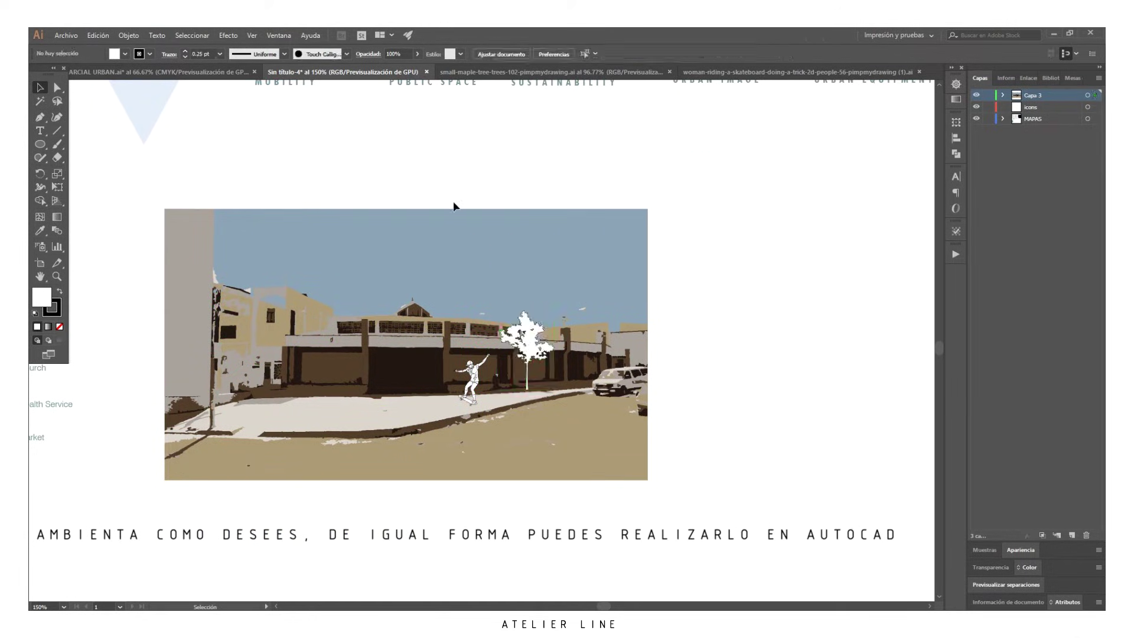
mouse_move(527, 350)
left_mouse_down()
mouse_move(582, 345)
mouse_move(234, 363)
left_mouse_up()
left_click(297, 194)
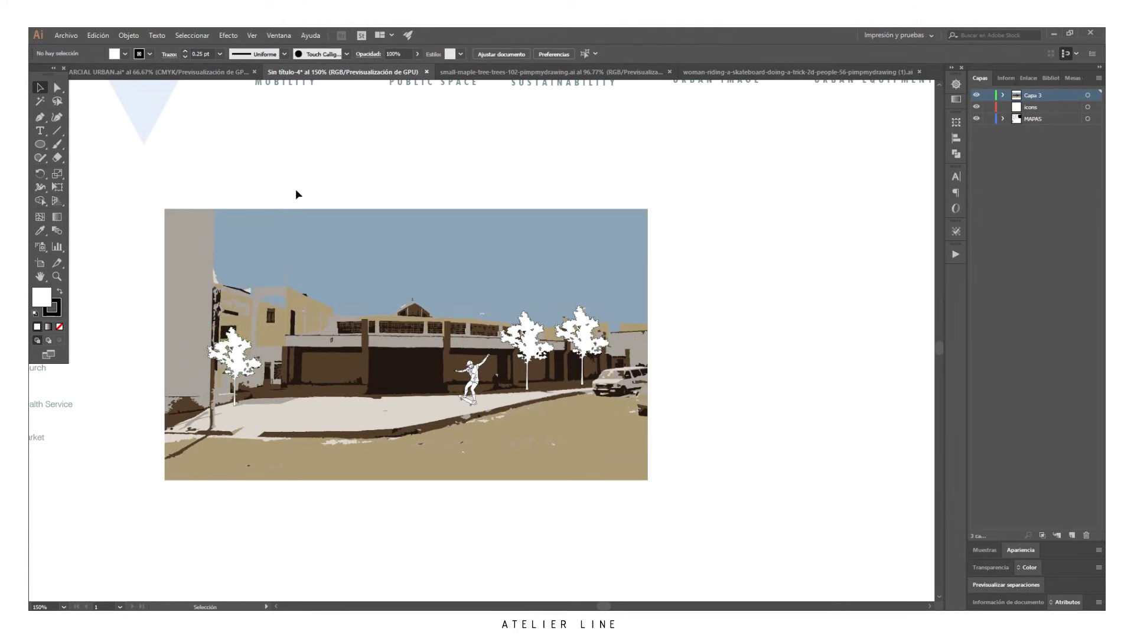
Give the maple tree's outline shape a mint-green fill
left_click(499, 73)
left_click(471, 474)
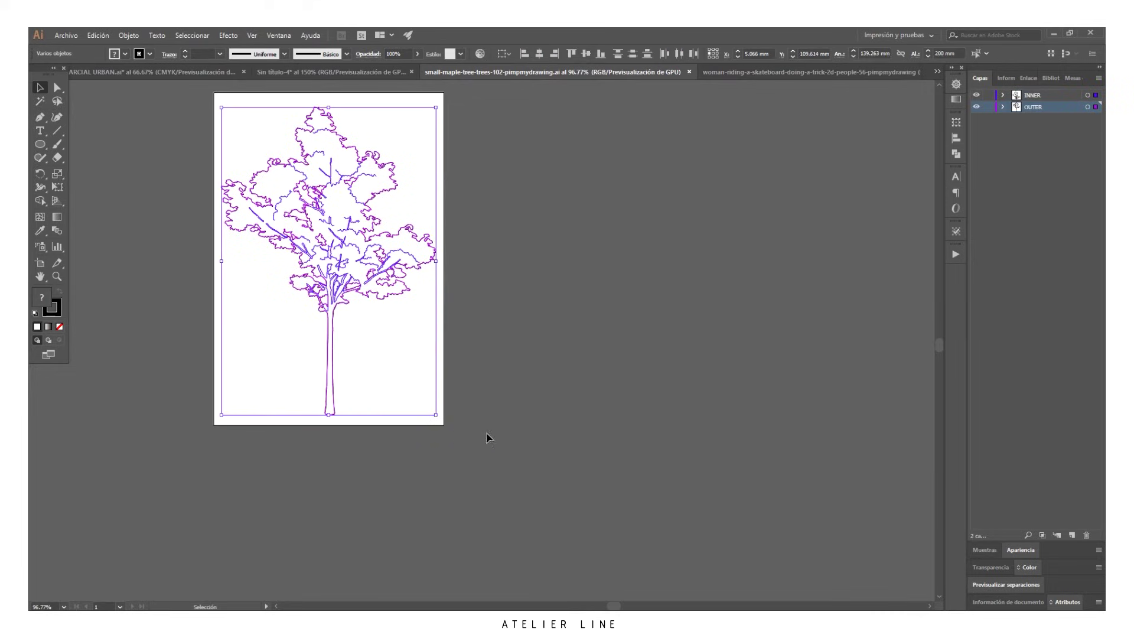
left_click(415, 240)
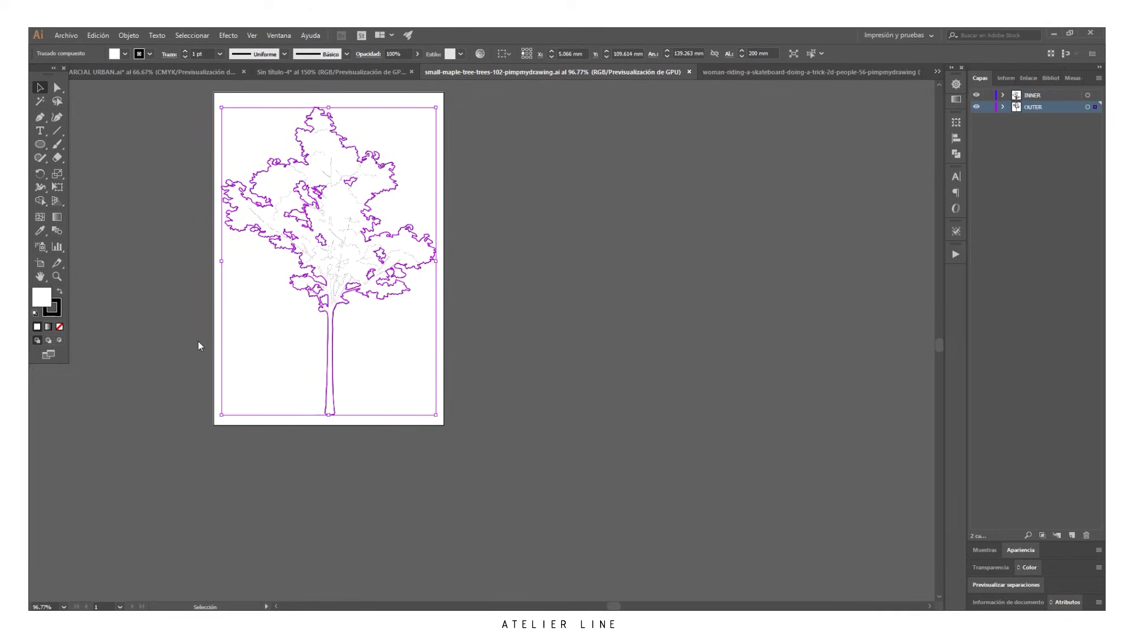
key("Return")
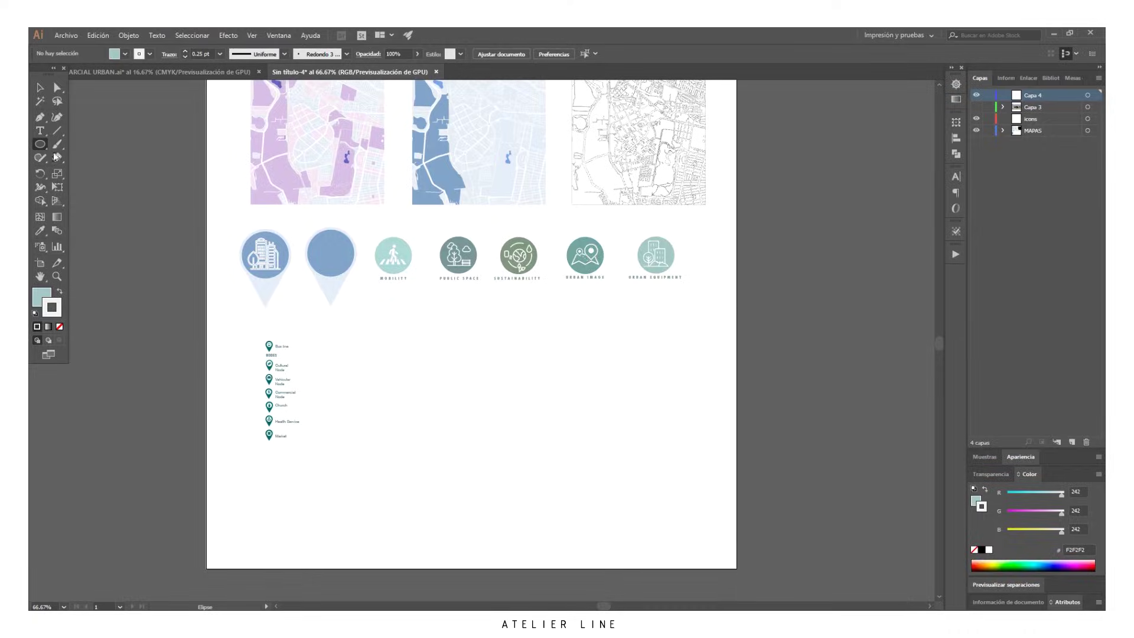
Draw a circle beside the pin legend and fill it with the map's light blue
left_click_drag(372, 364, 458, 451)
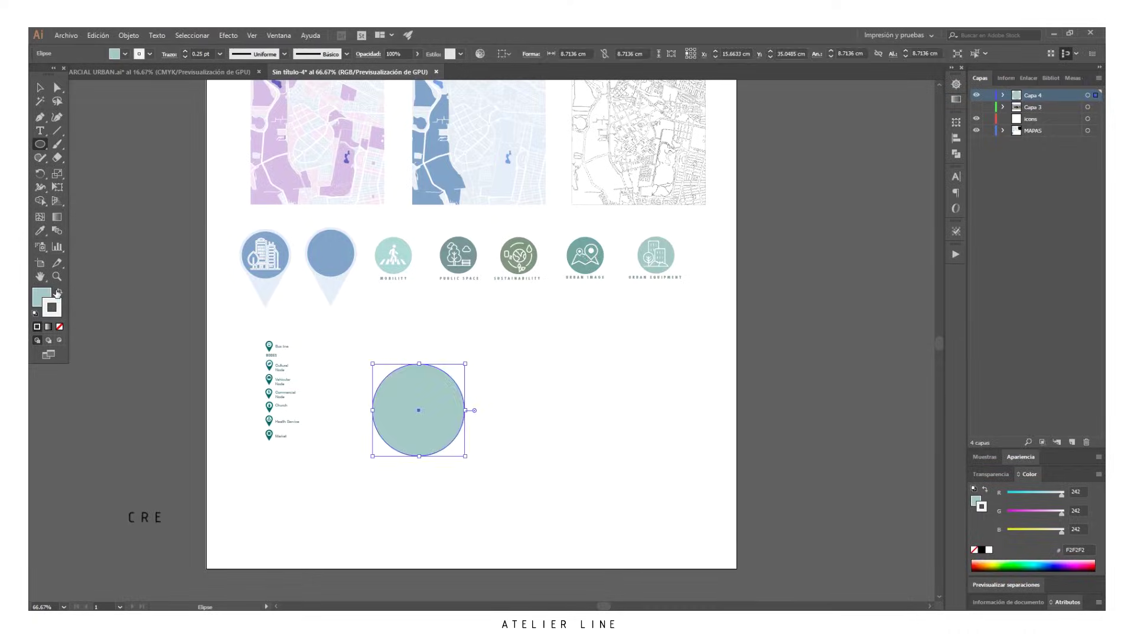
left_click(60, 291)
left_click(59, 292)
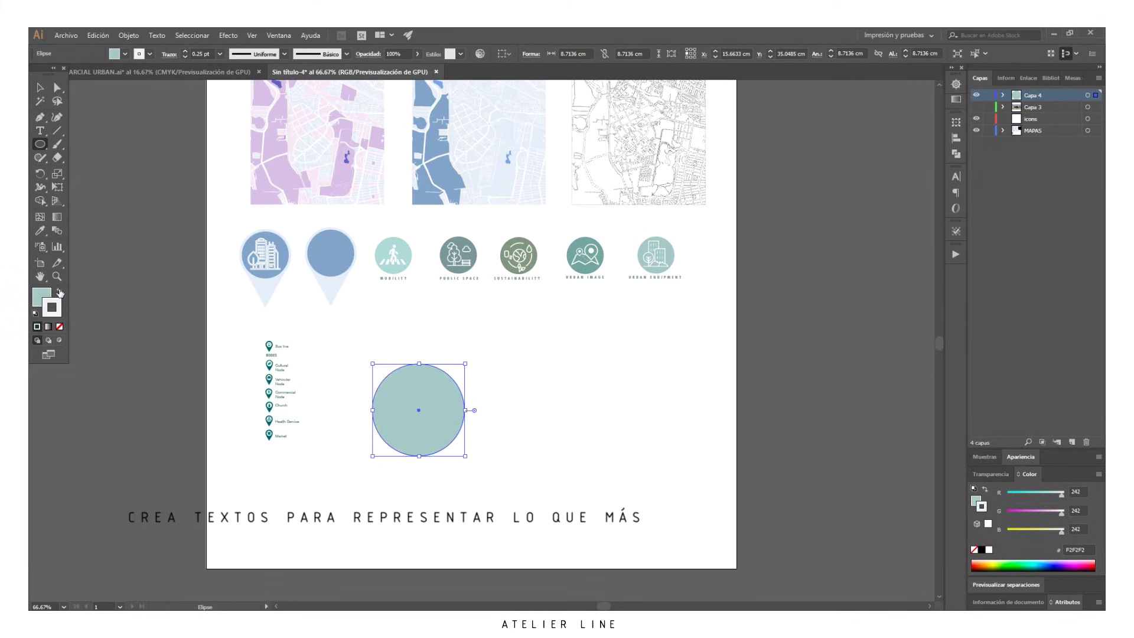
left_click(60, 292)
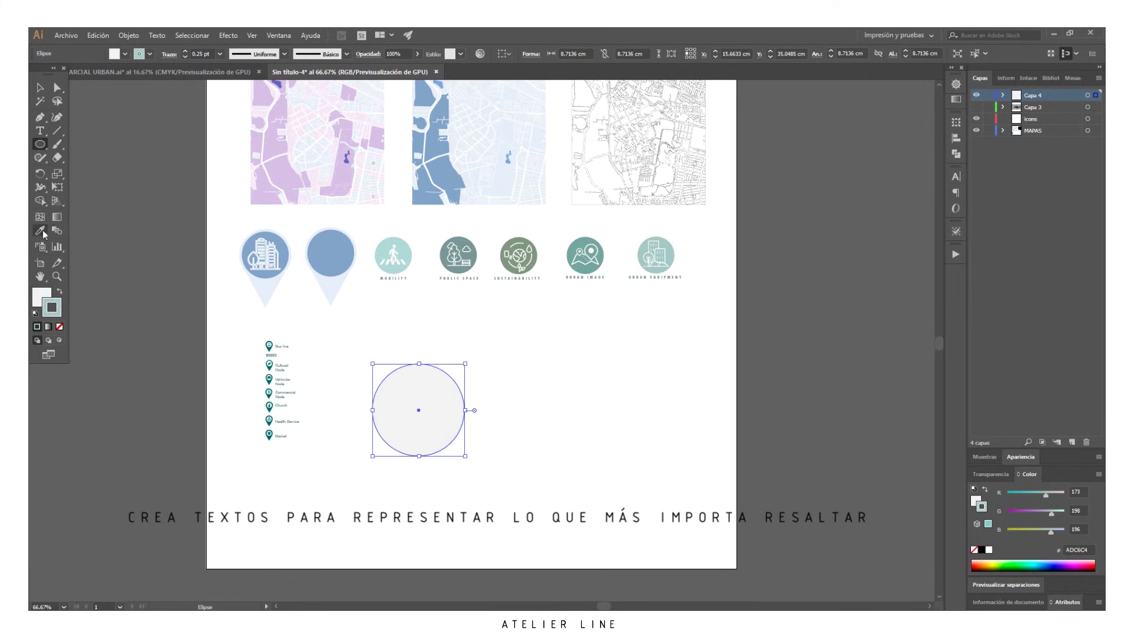
left_click(59, 326)
left_click(38, 86)
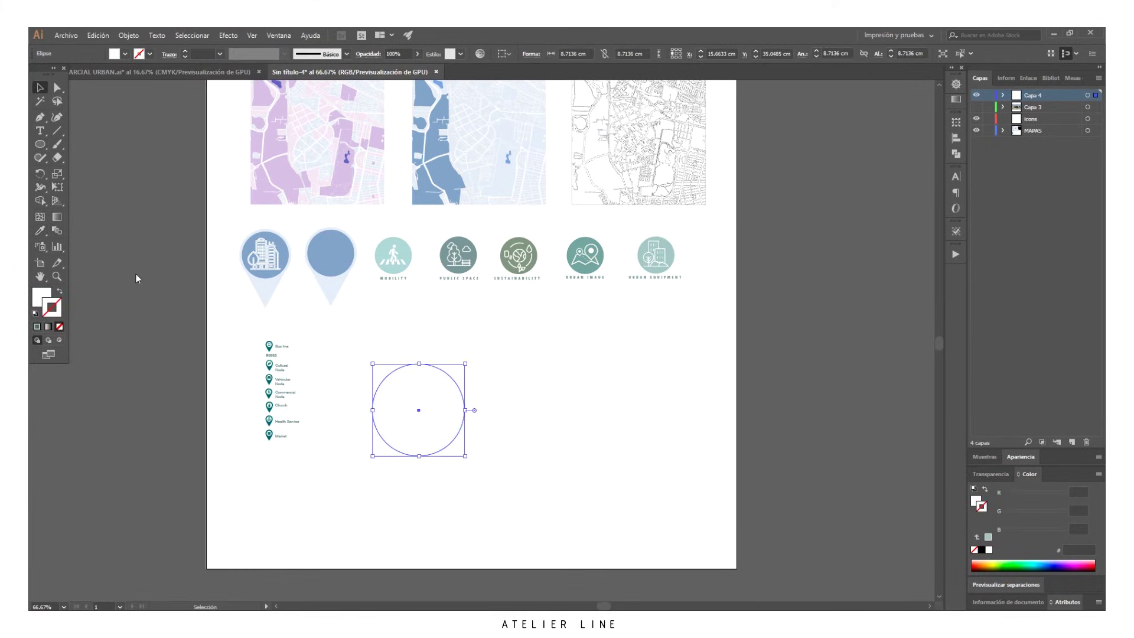
left_click(40, 231)
left_click(398, 247)
left_click(505, 178)
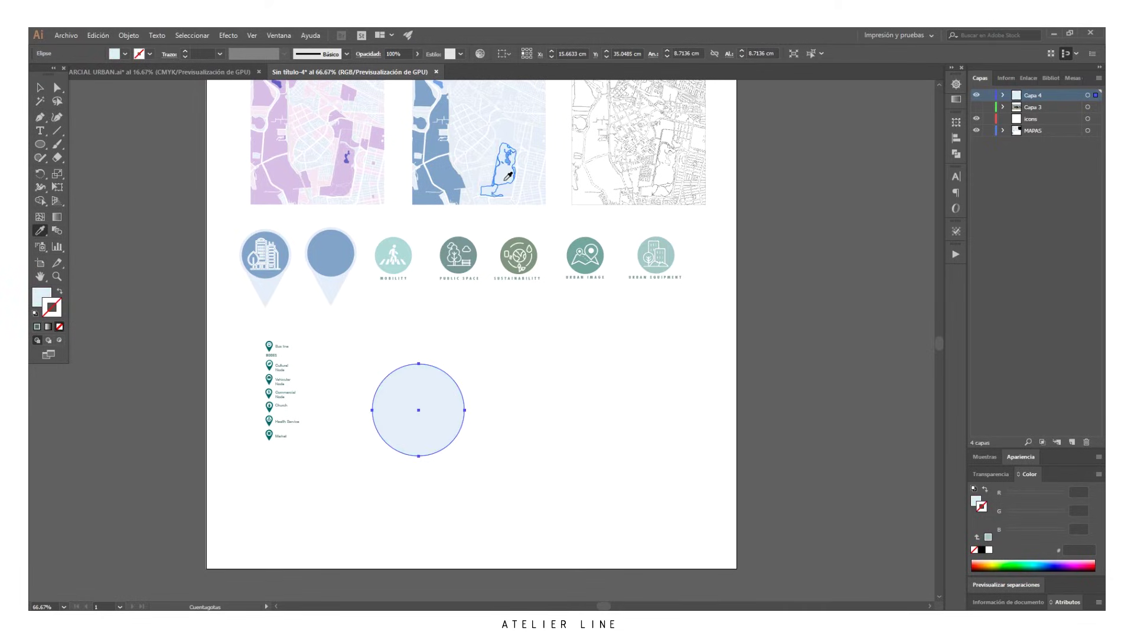
left_click(42, 86)
Turn the circle into an 8 pt light-blue outline with no fill
left_click(517, 420)
scroll(467, 420, "up", 1)
scroll(382, 488, "up", 1)
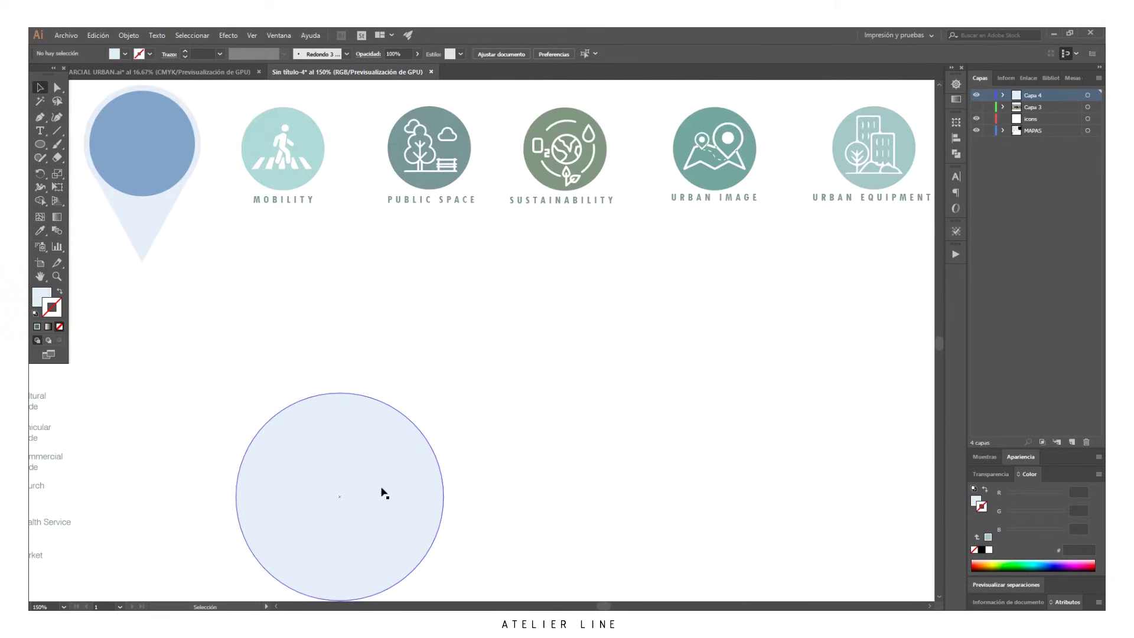
left_click(407, 441)
left_click(59, 293)
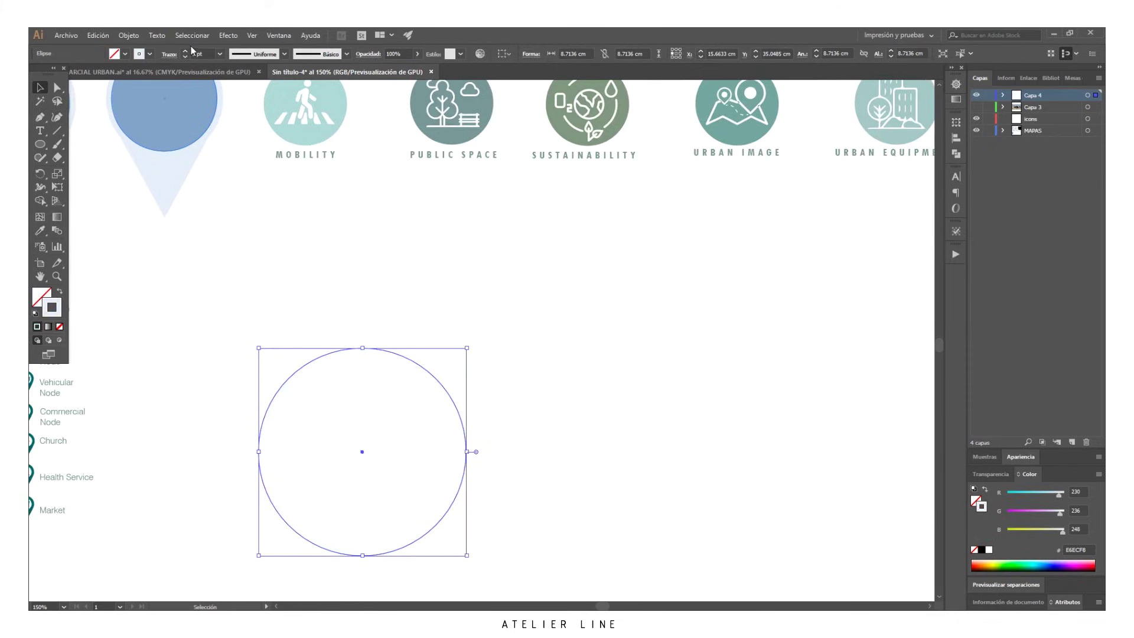
left_click(220, 54)
left_click(236, 187)
left_click(466, 419)
Duplicate the circle and stack the copy exactly over the original
scroll(466, 425, "down", 2)
left_click_drag(466, 423, 575, 362, "alt")
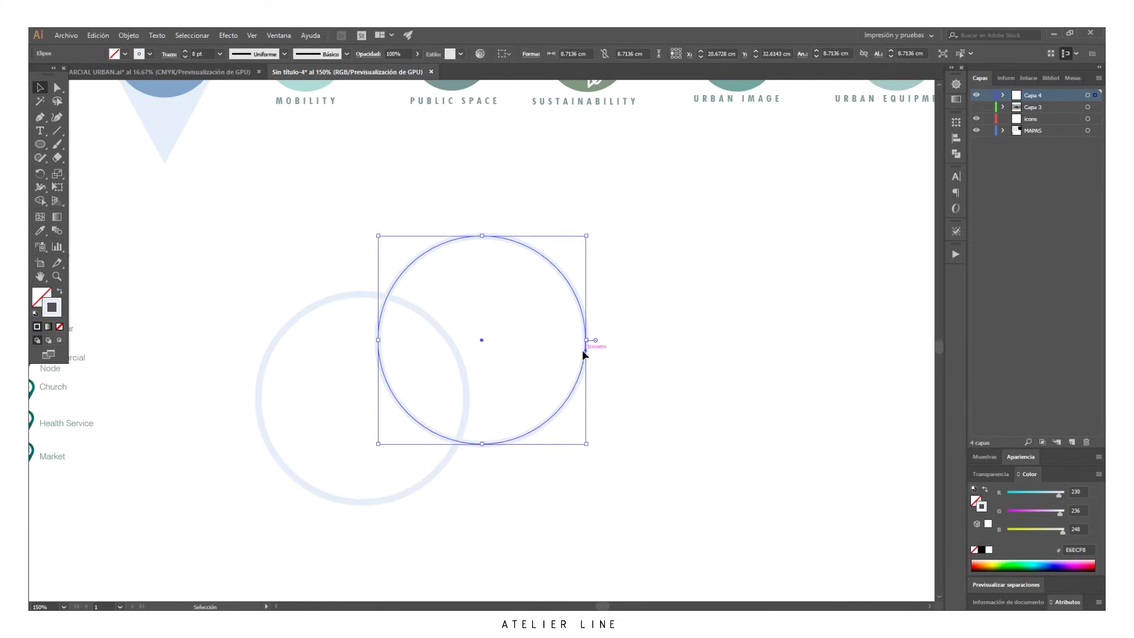
left_click(1003, 97)
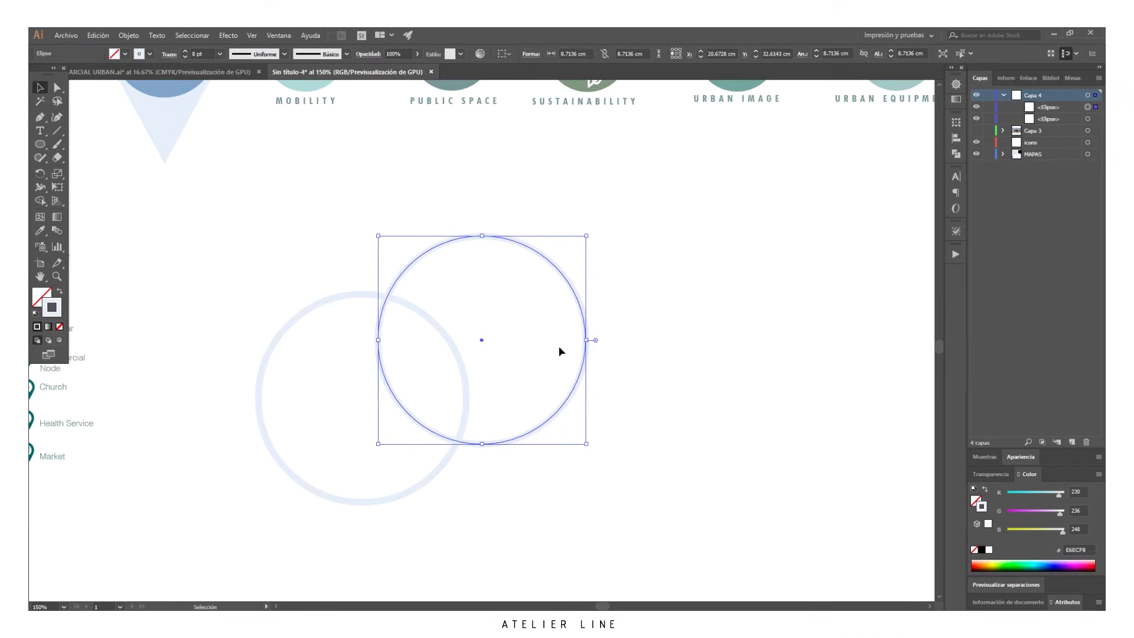
left_click_drag(576, 293, 457, 352)
left_click(661, 365)
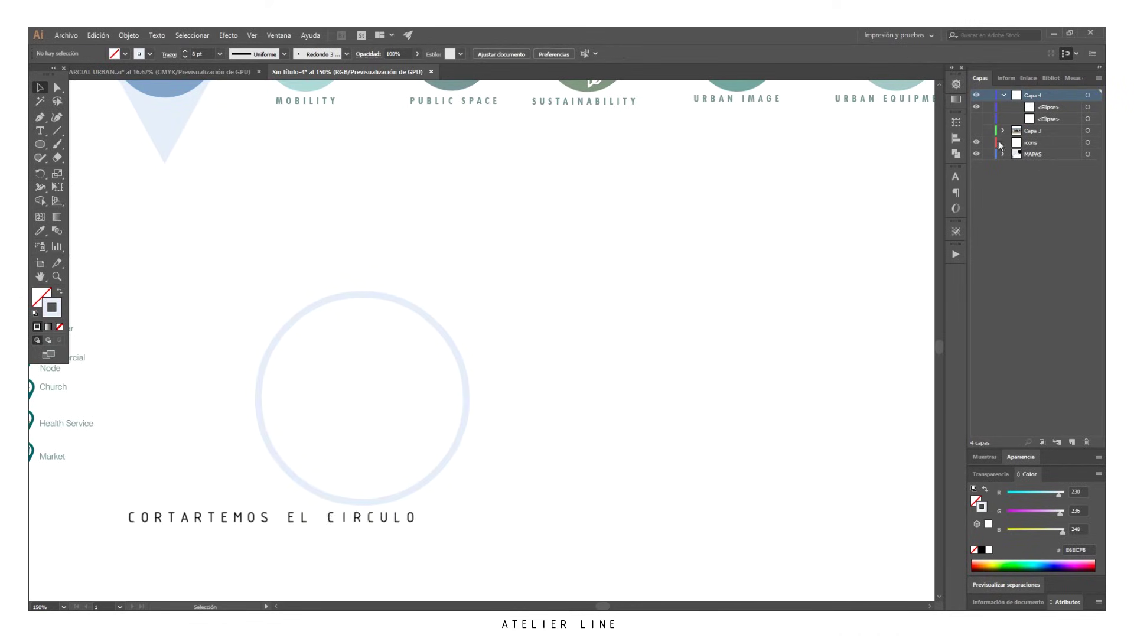
left_click(1031, 110)
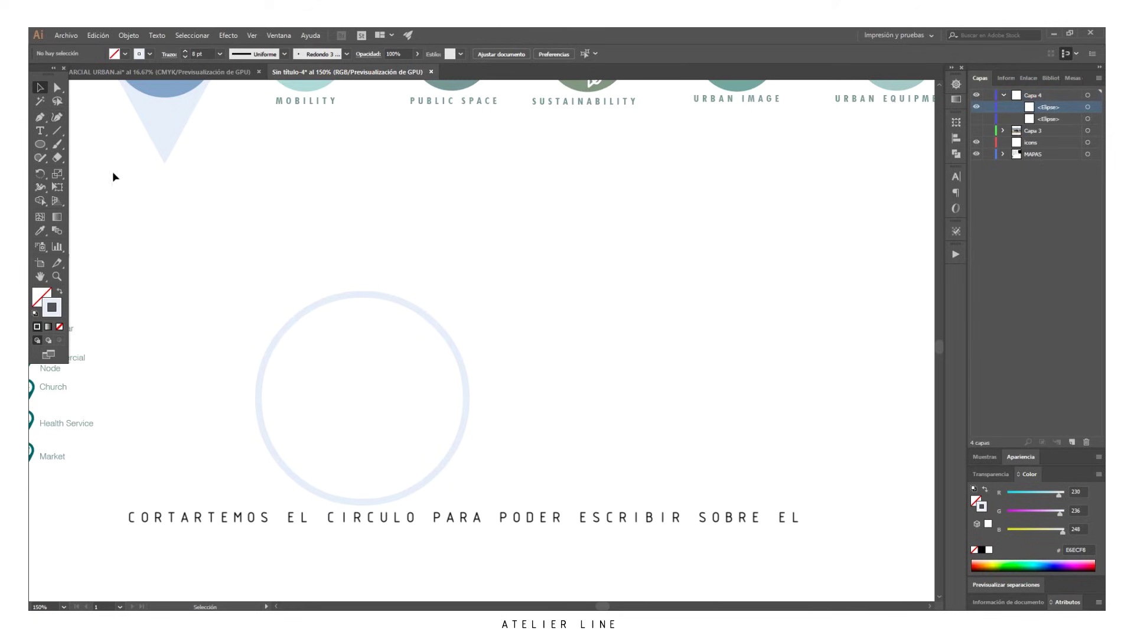
left_click(57, 158)
left_click(105, 172)
Cut the top circle at its left and right anchors and type PUBLIC SPACE along the upper arc
left_click(260, 384)
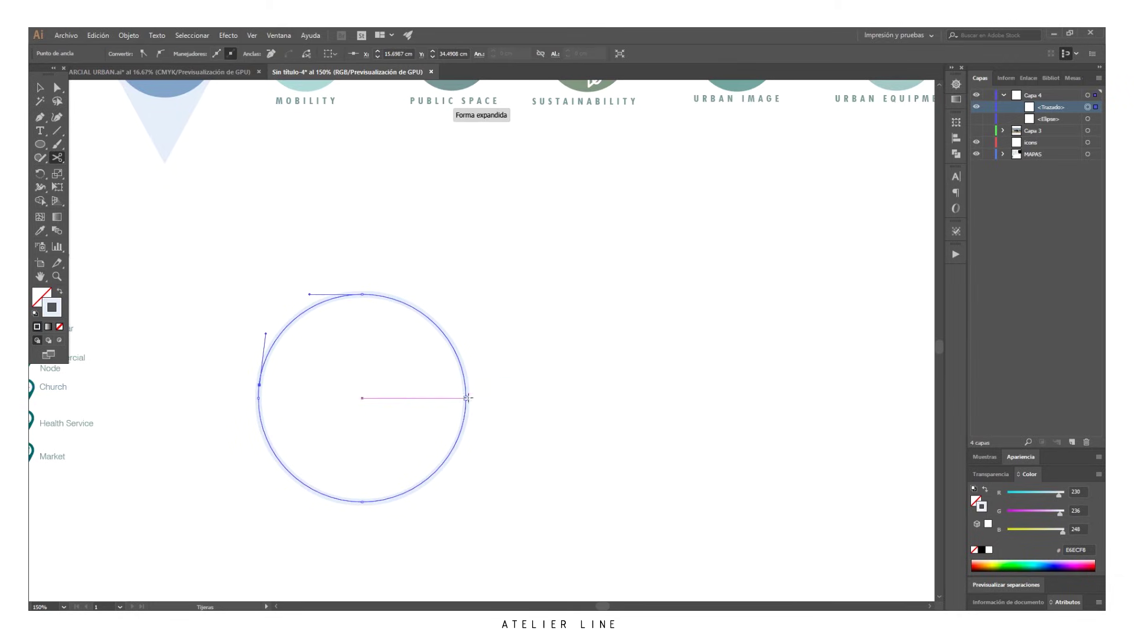
left_click(466, 396)
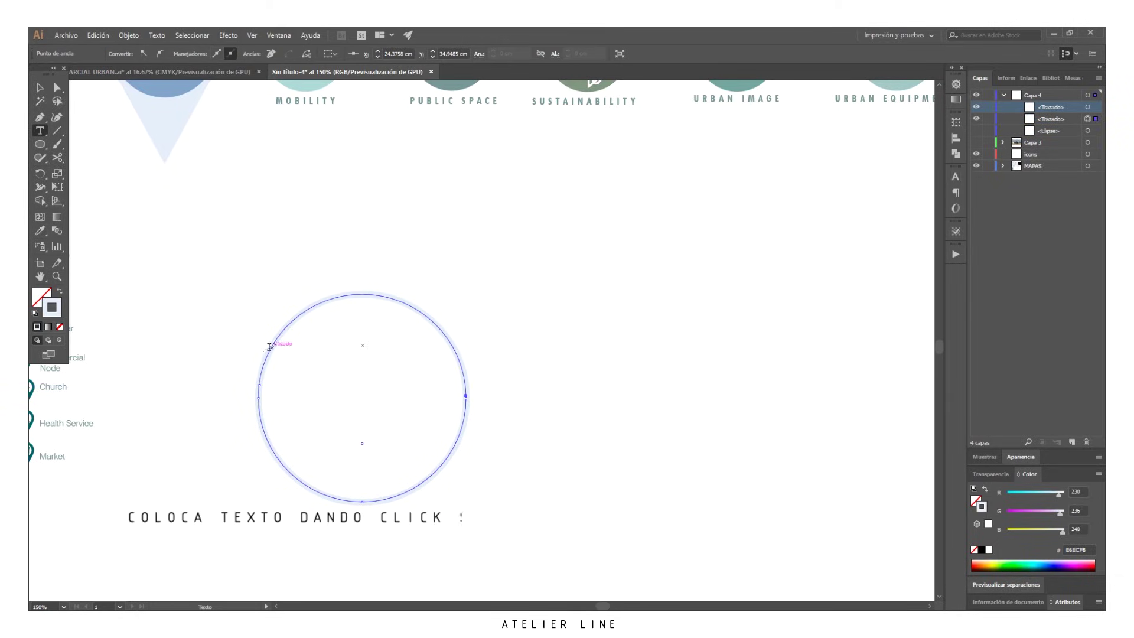
left_click(269, 346)
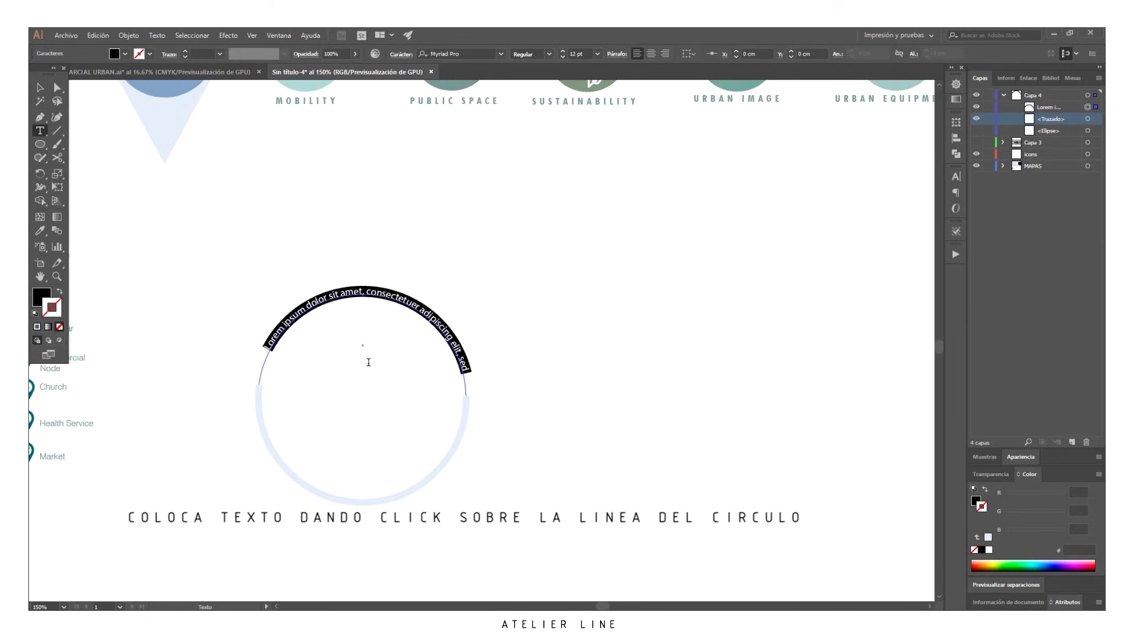
type("pu")
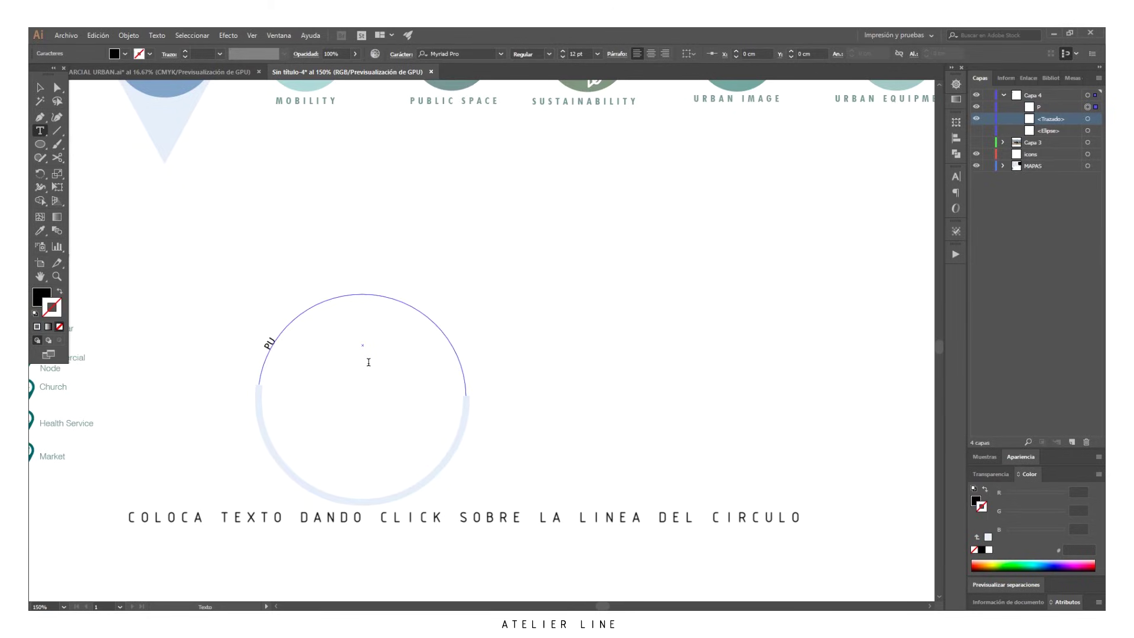
type("BLIC SPACE")
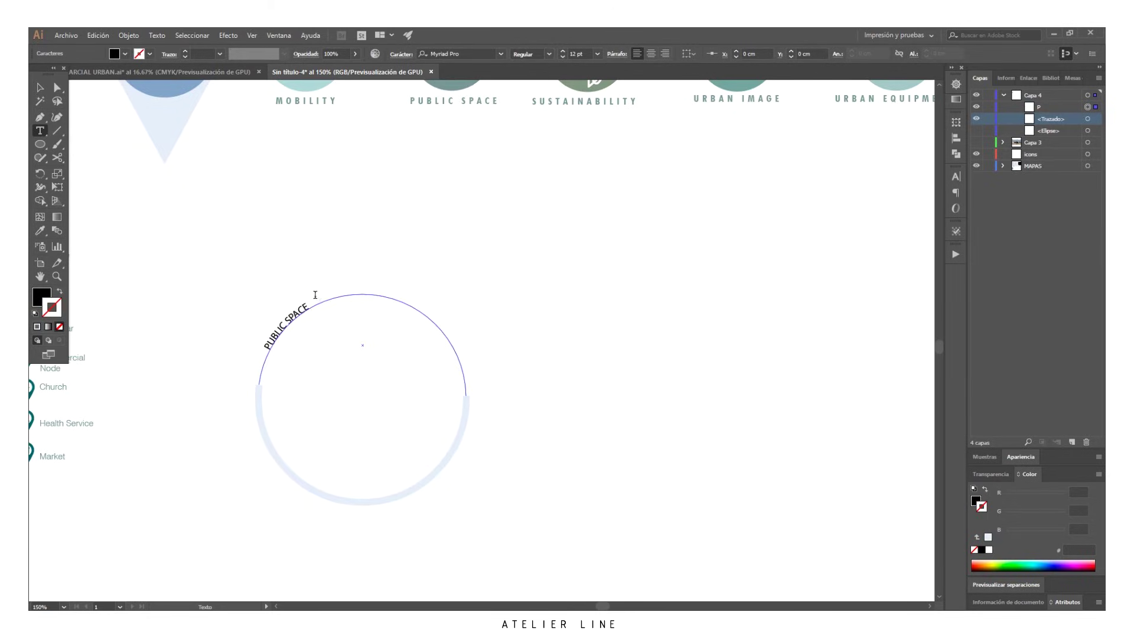
left_click(954, 177)
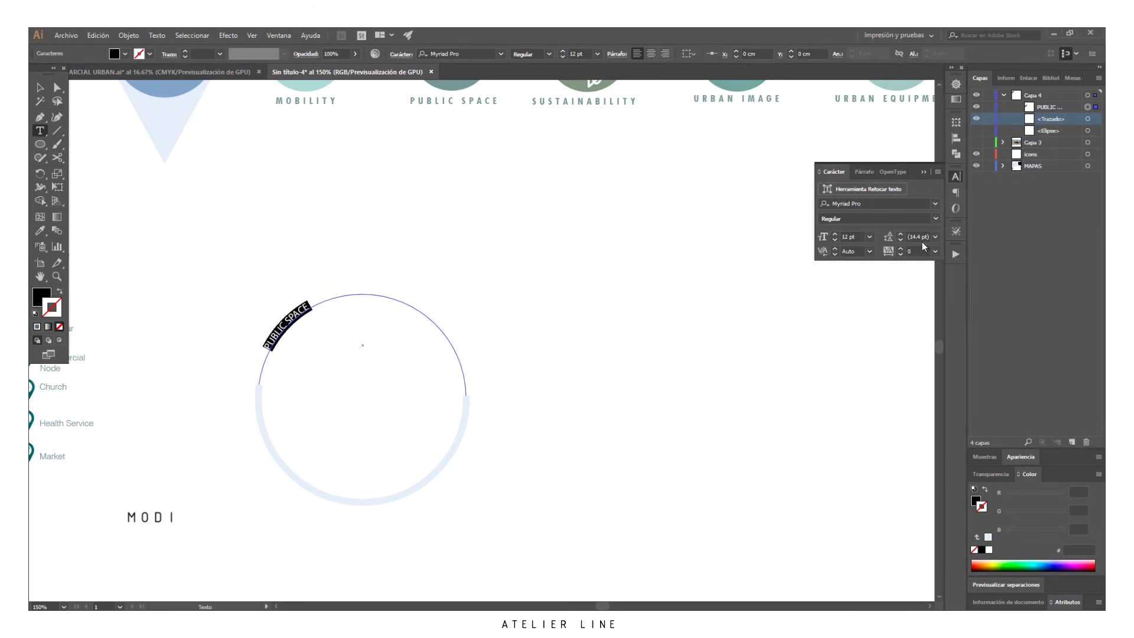
Set the arc text to 30 pt with tracking 100
type("30")
key("Return")
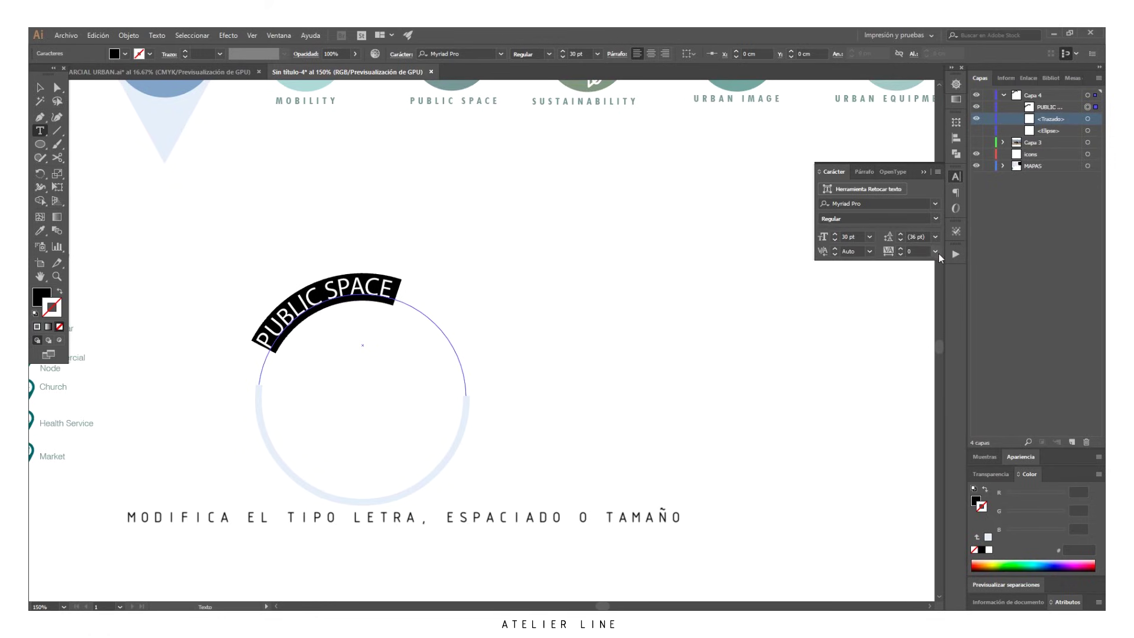
left_click(901, 251)
left_click(910, 252)
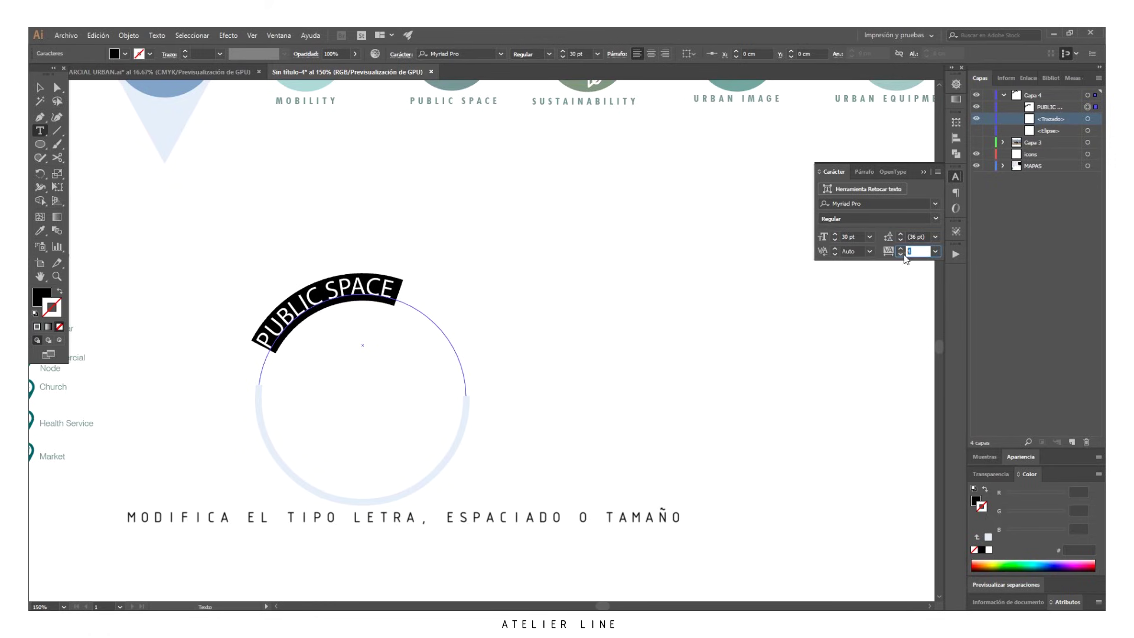
type("15")
key("Return")
left_click(913, 252)
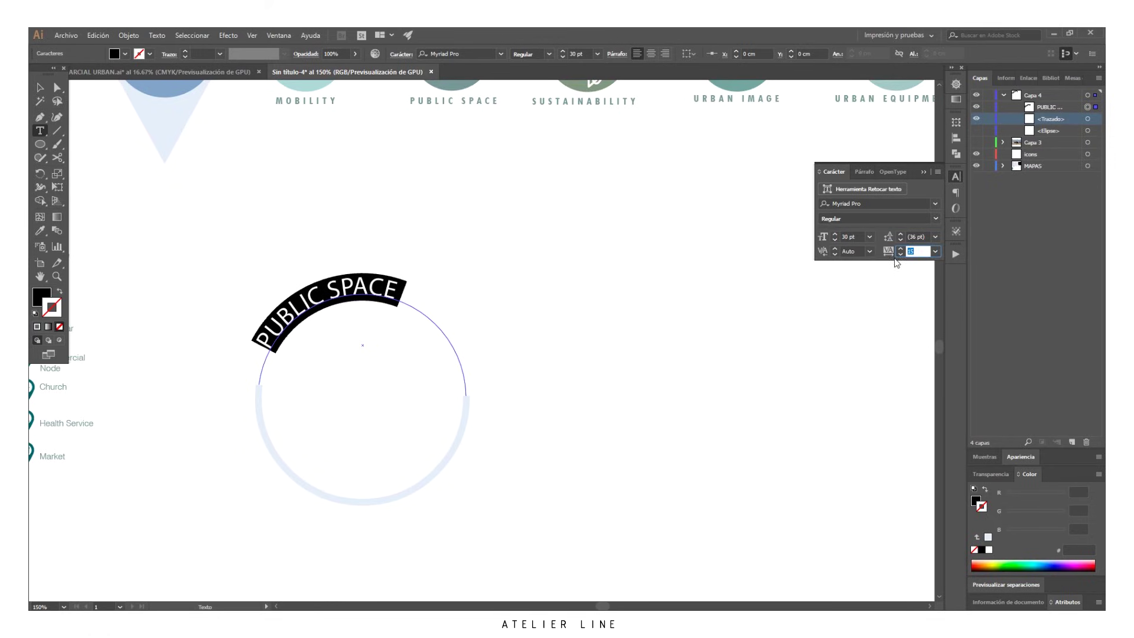
type("25")
key("Return")
type("100")
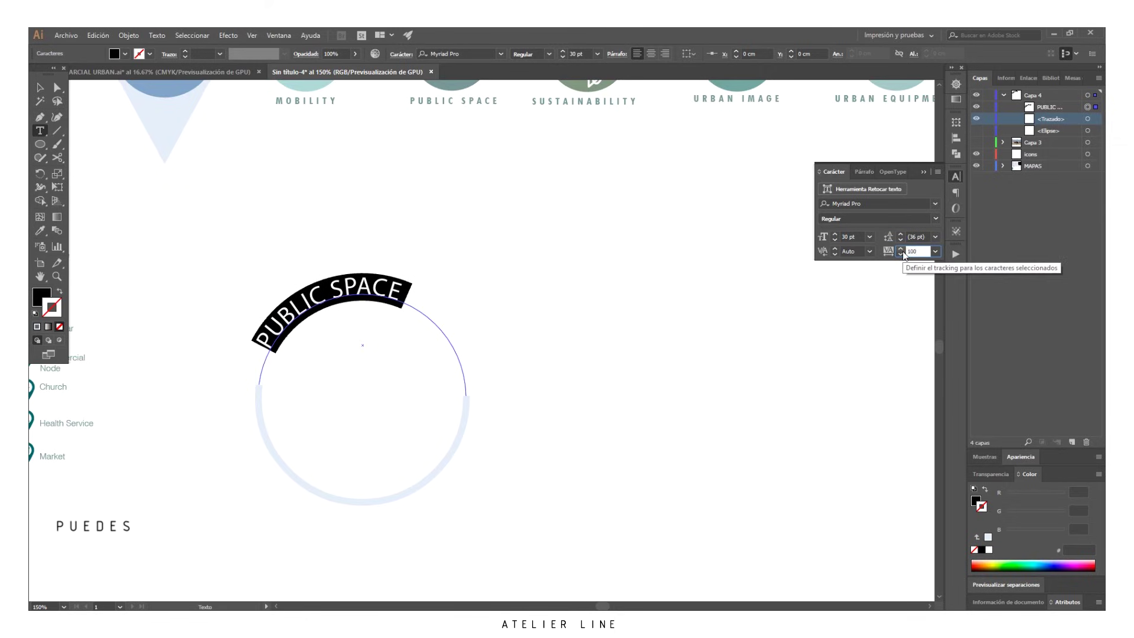
key("Return")
key("Escape")
key("Escape")
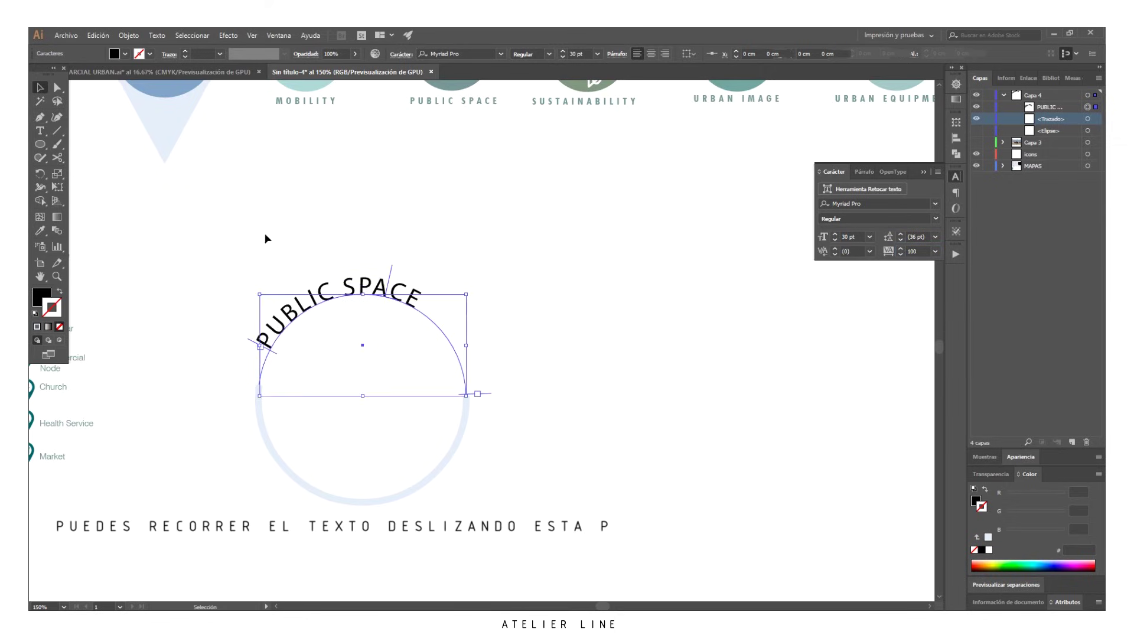
Centre PUBLIC SPACE along the arc and colour it the pin's blue
mouse_move(263, 347)
left_mouse_down()
mouse_move(287, 311)
mouse_move(552, 297)
left_mouse_up()
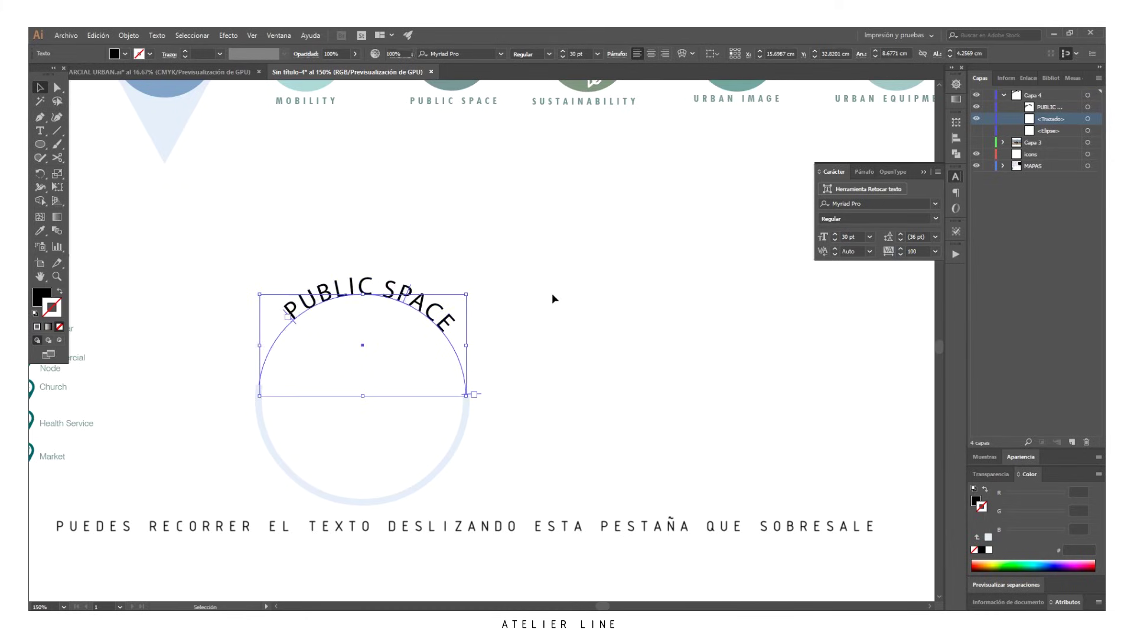
left_click(552, 298)
left_click(924, 172)
left_click(390, 292)
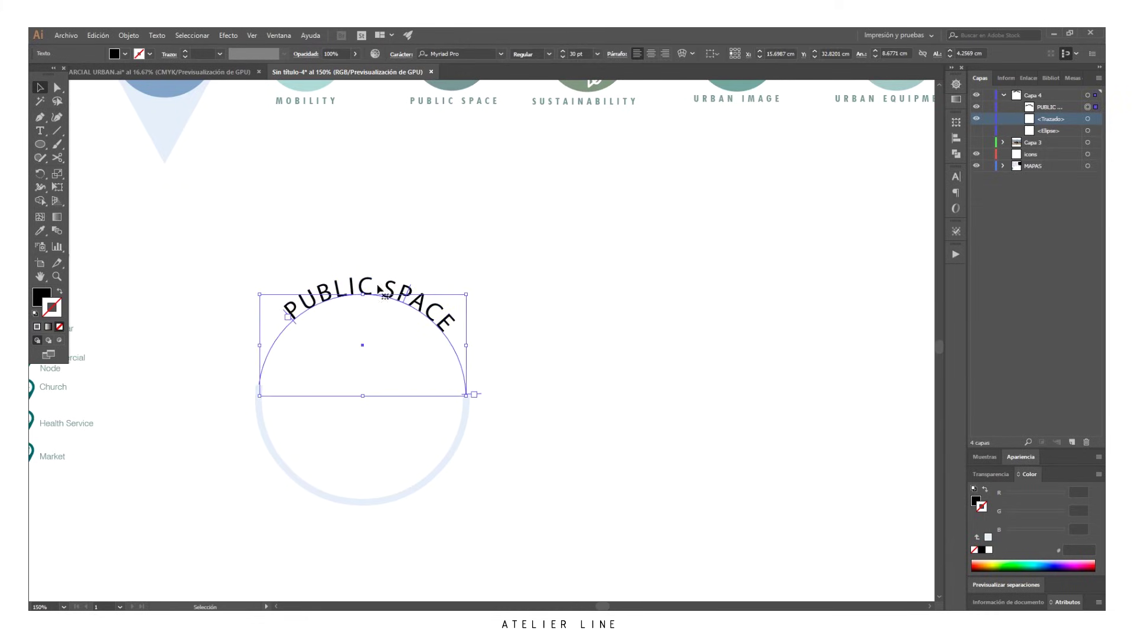
left_click(58, 266)
scroll(190, 121, "up", 2)
left_click(177, 121)
left_click(480, 270)
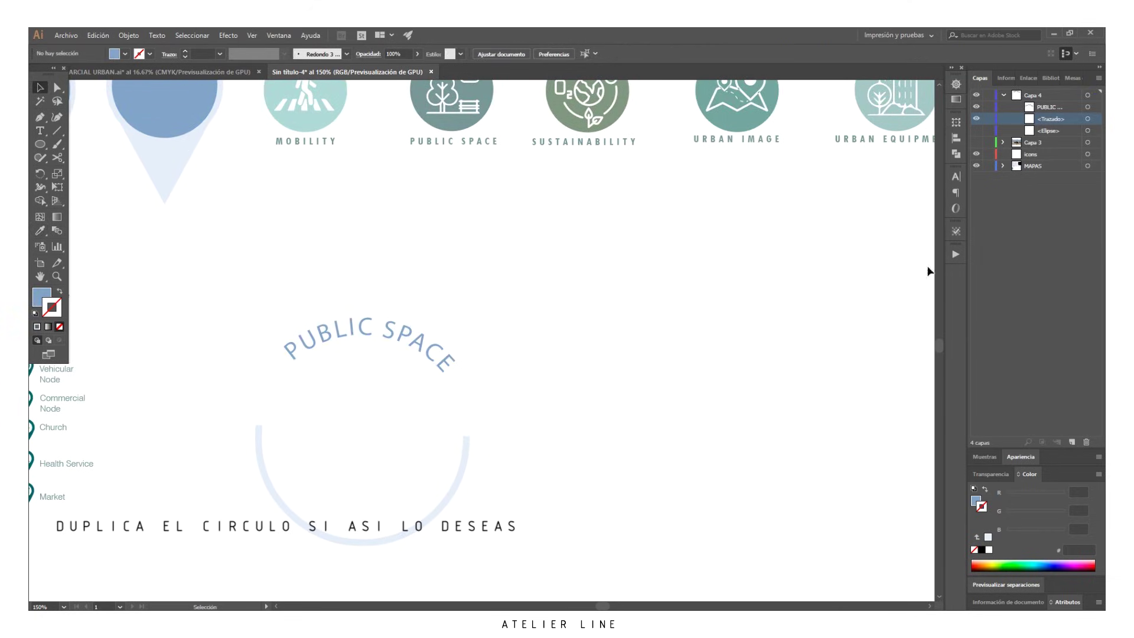
Show the hidden Ellipse layer's full faint ring and raise the PUBLIC SPACE arc text slightly
left_click(976, 131)
left_click(408, 333)
left_click_drag(408, 334, 403, 327)
left_click(496, 294)
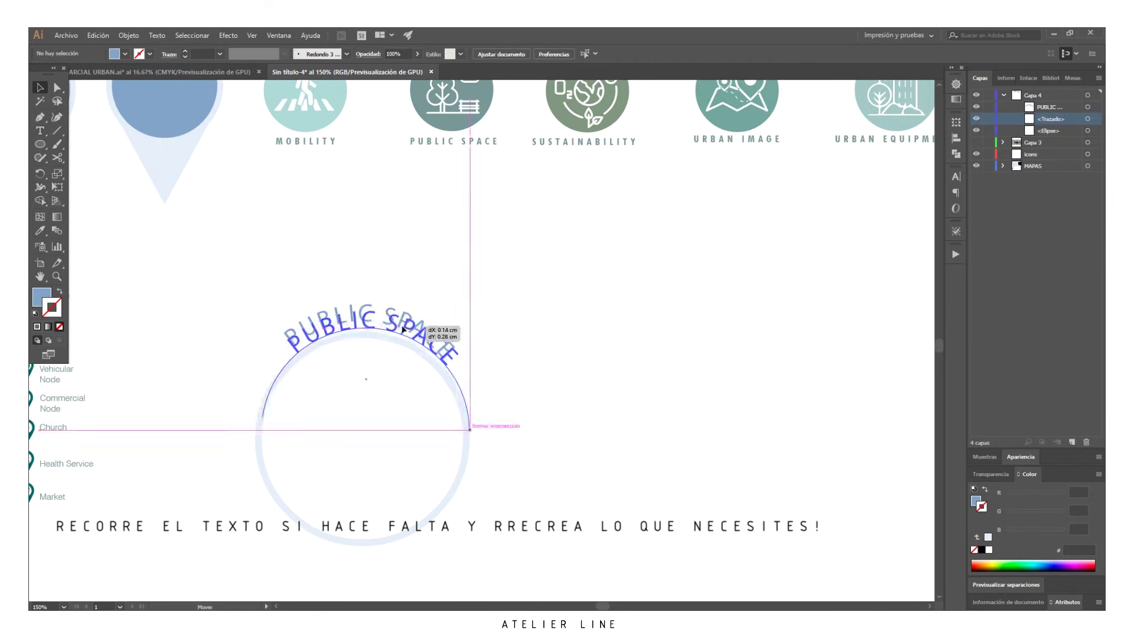
left_click_drag(404, 327, 404, 327)
left_click(549, 317)
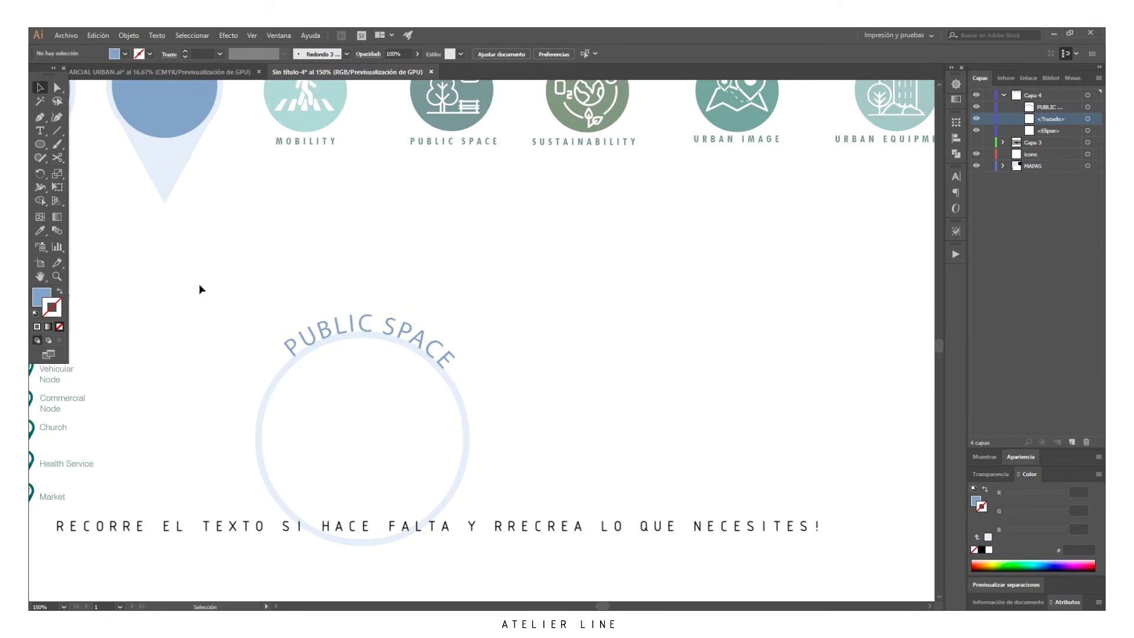
Nudge the PUBLIC SPACE text down and slide it further along its circular path
left_click_drag(200, 289, 416, 448)
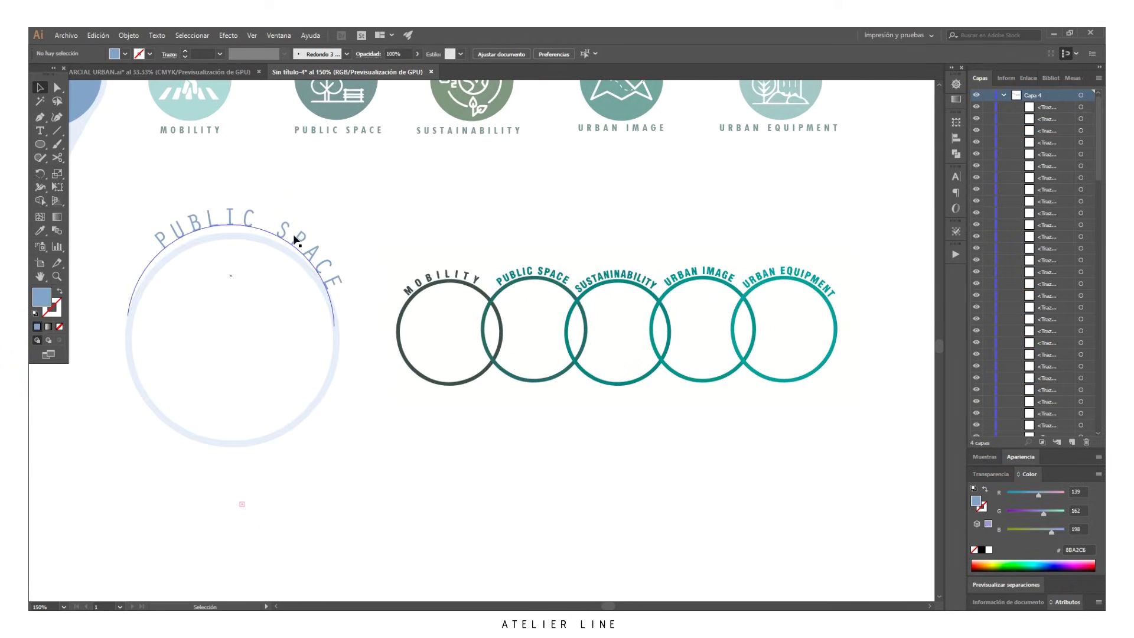
left_click(304, 241)
left_click_drag(306, 236, 308, 239)
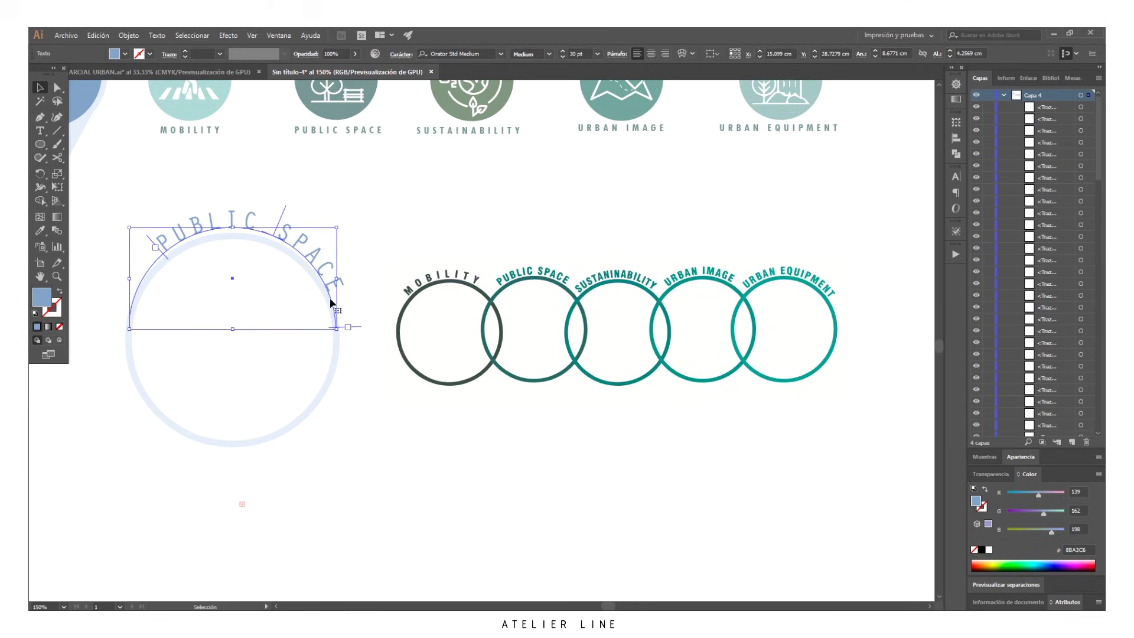
left_click(359, 258)
left_click(339, 322)
mouse_move(342, 329)
left_mouse_down()
mouse_move(163, 339)
mouse_move(123, 277)
left_mouse_up()
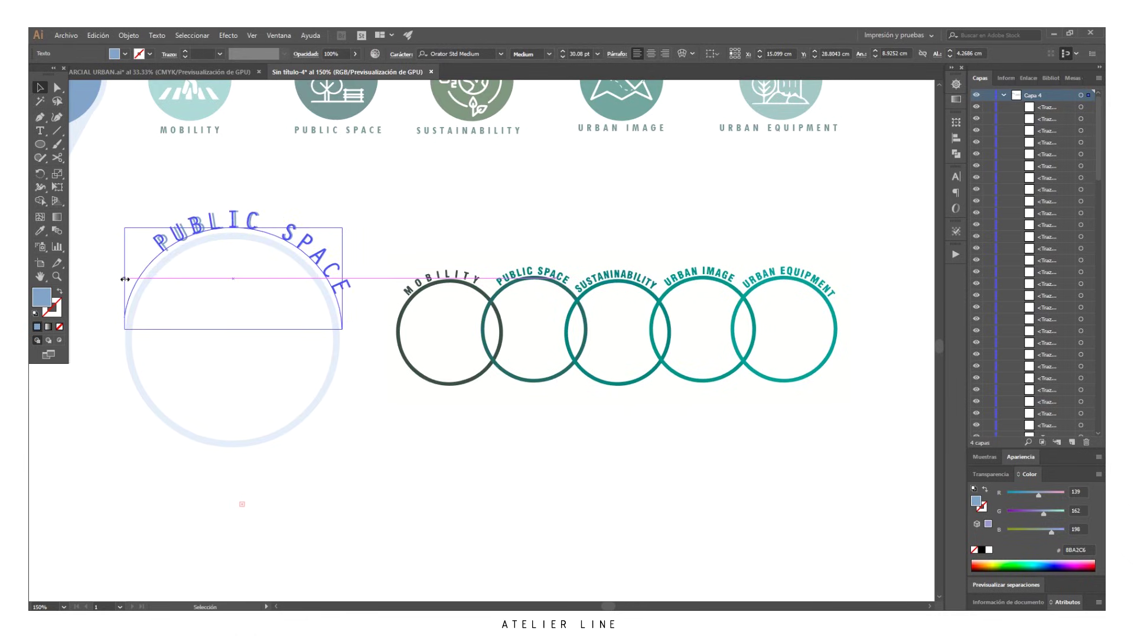
left_click(403, 200)
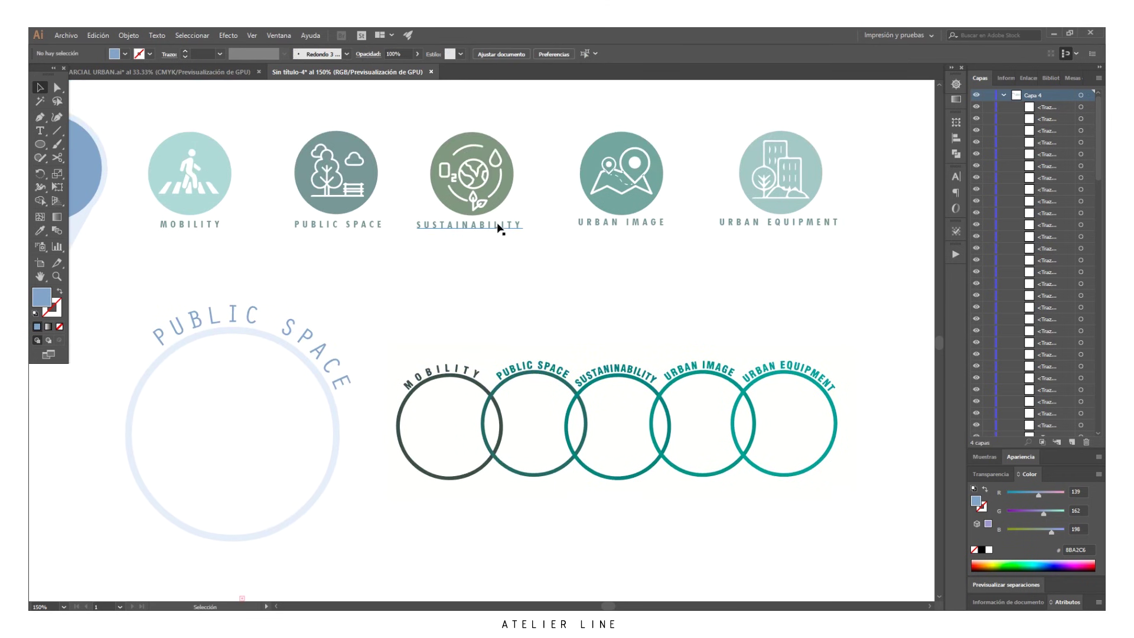